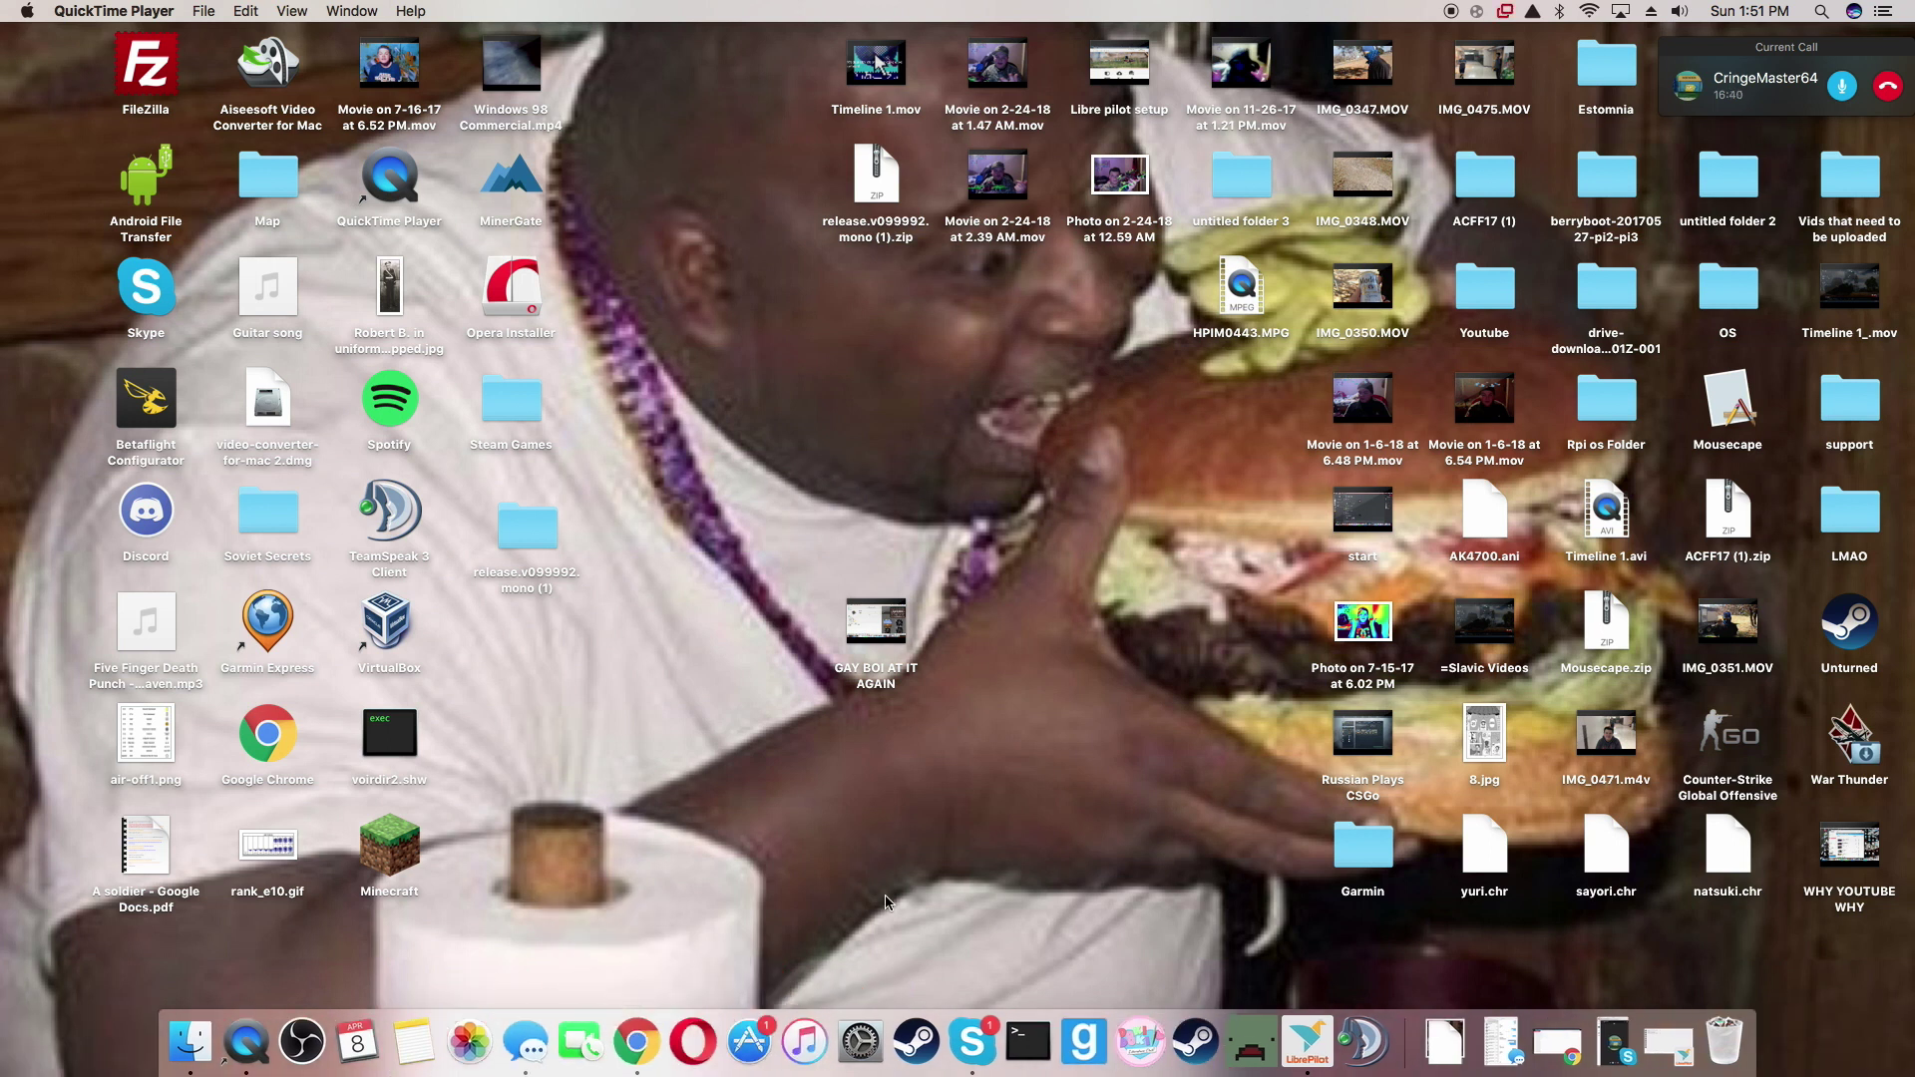
Select and deselect desktop icons, then browse QuickTime Player's File menu options
{"action": "left_click_drag", "start_coordinate": [826, 776], "coordinate": [981, 429]}
{"action": "left_click", "coordinate": [1270, 696]}
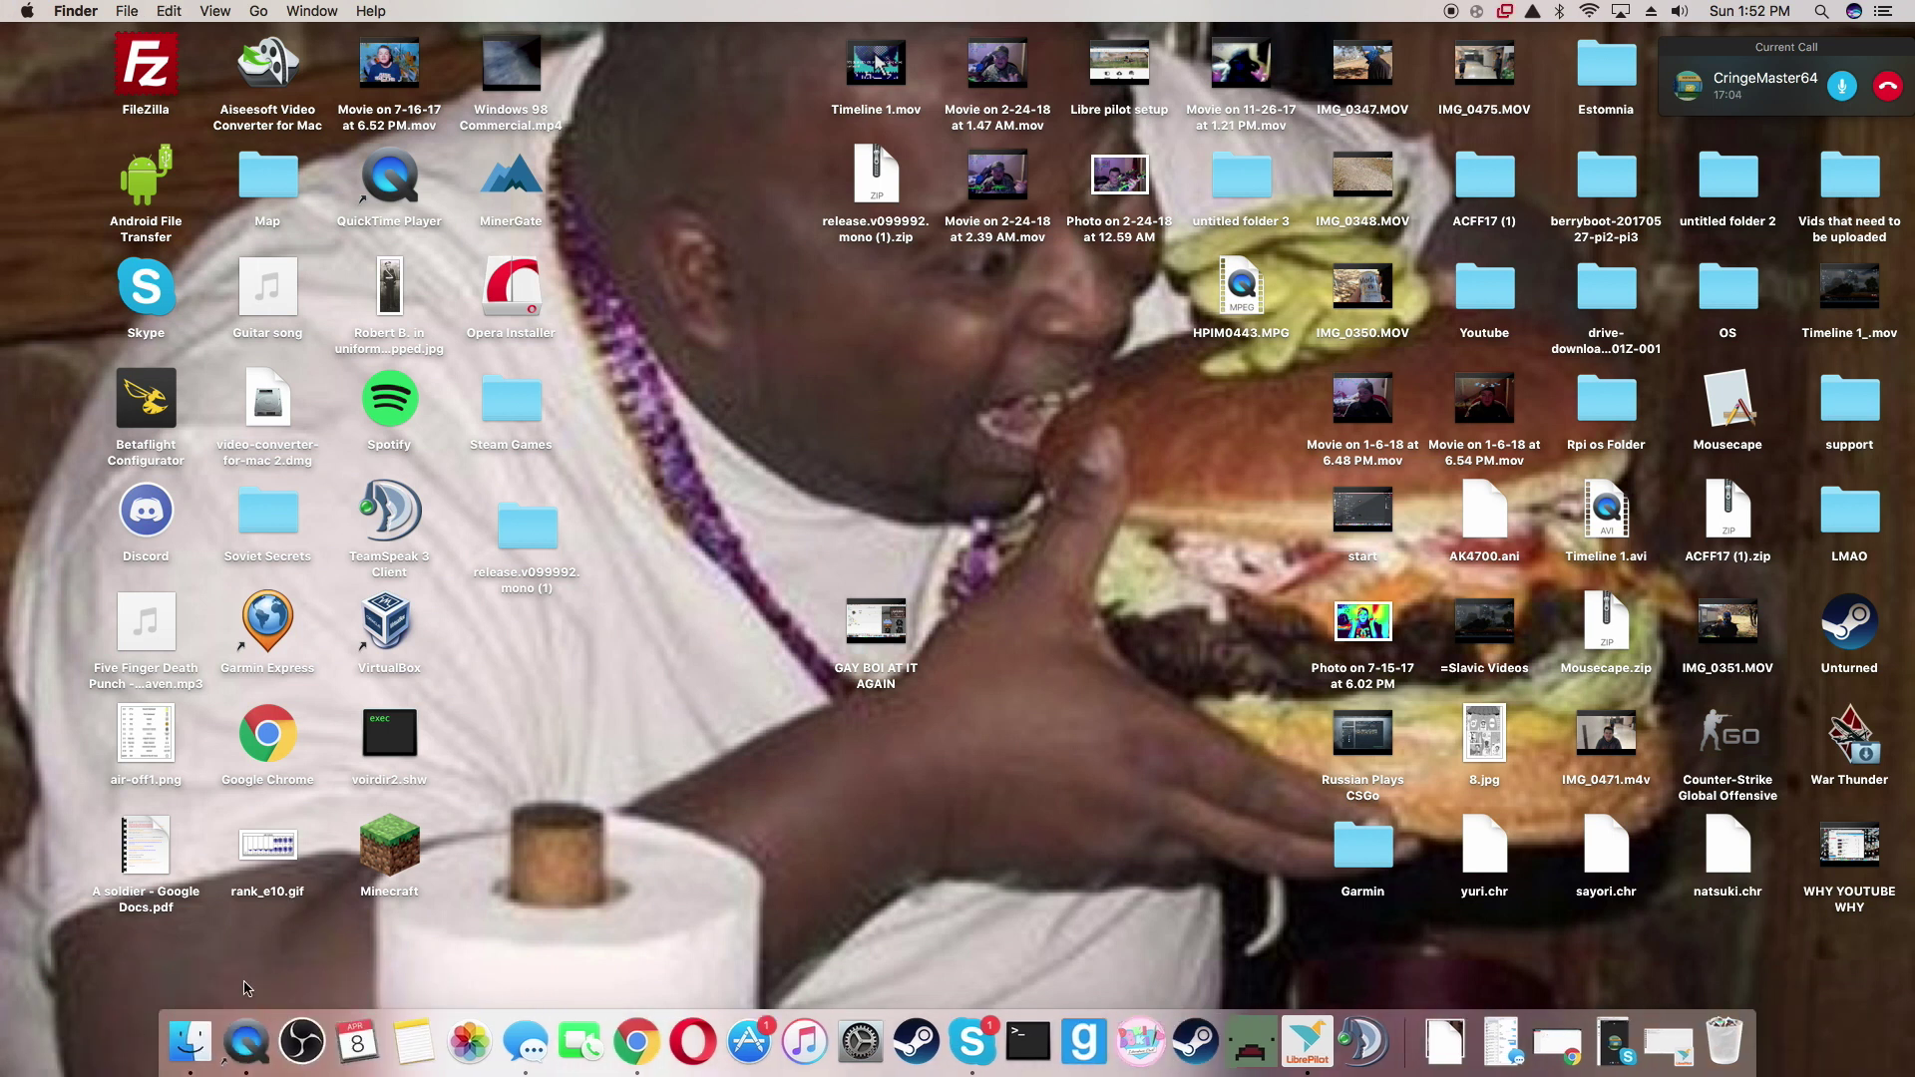
{"action": "left_click", "coordinate": [247, 1040]}
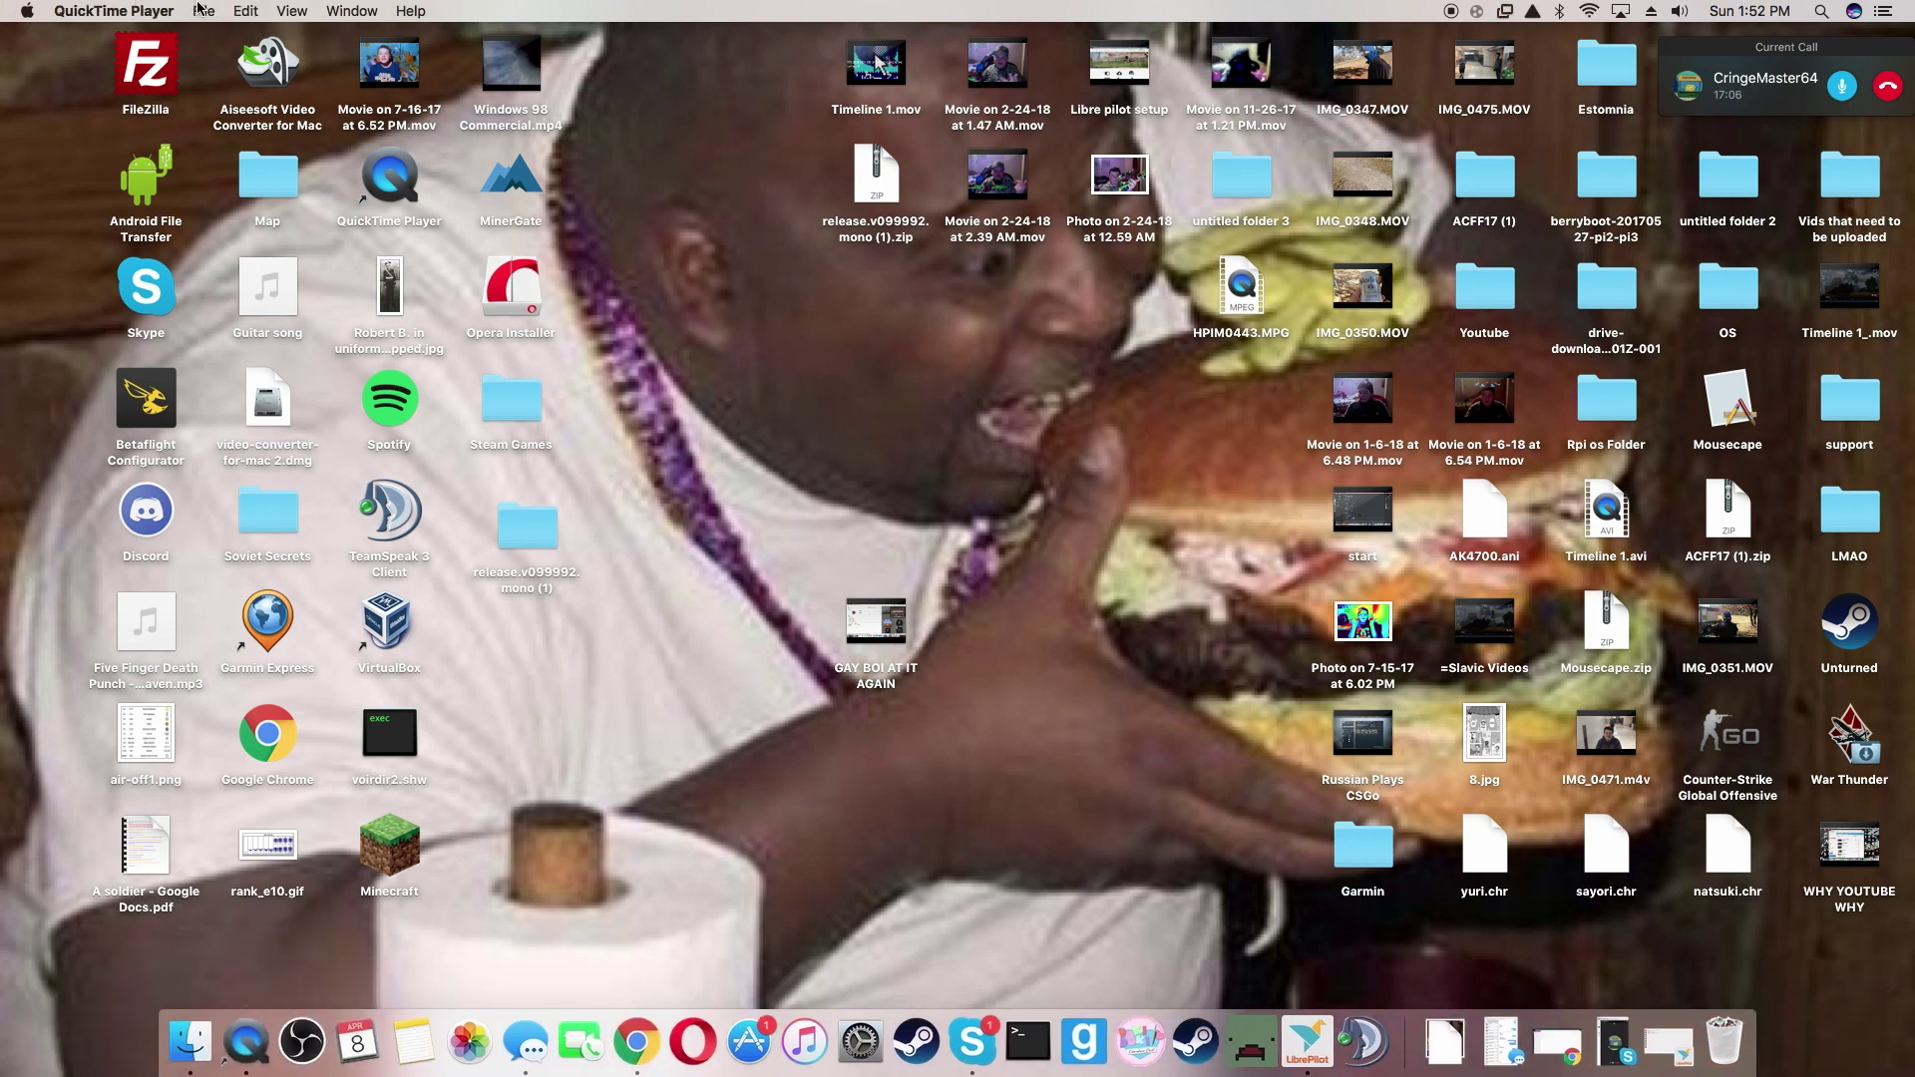
{"action": "left_click", "coordinate": [198, 9]}
{"action": "left_click", "coordinate": [741, 338]}
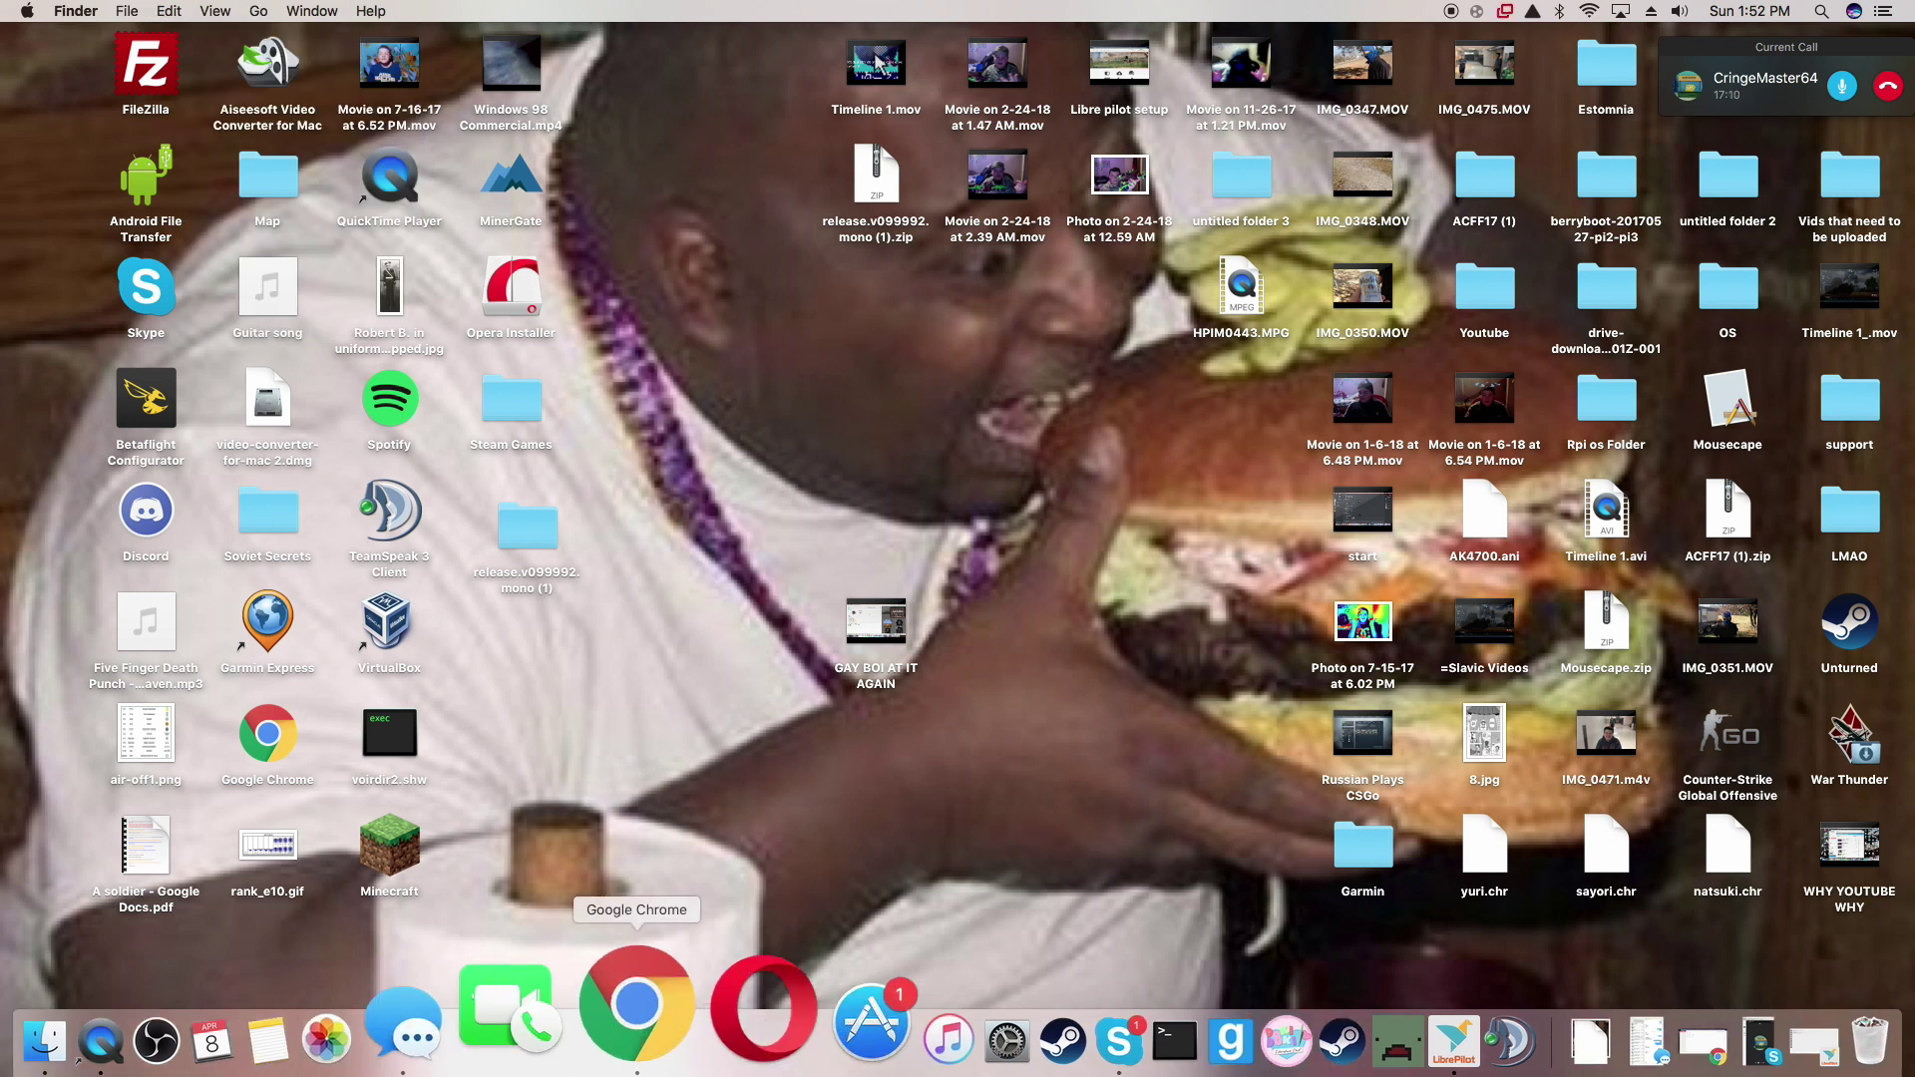
In Chrome, go back from the LibrePilot Downloads tab and scroll to the 16.09 download links
{"action": "left_click", "coordinate": [637, 1003]}
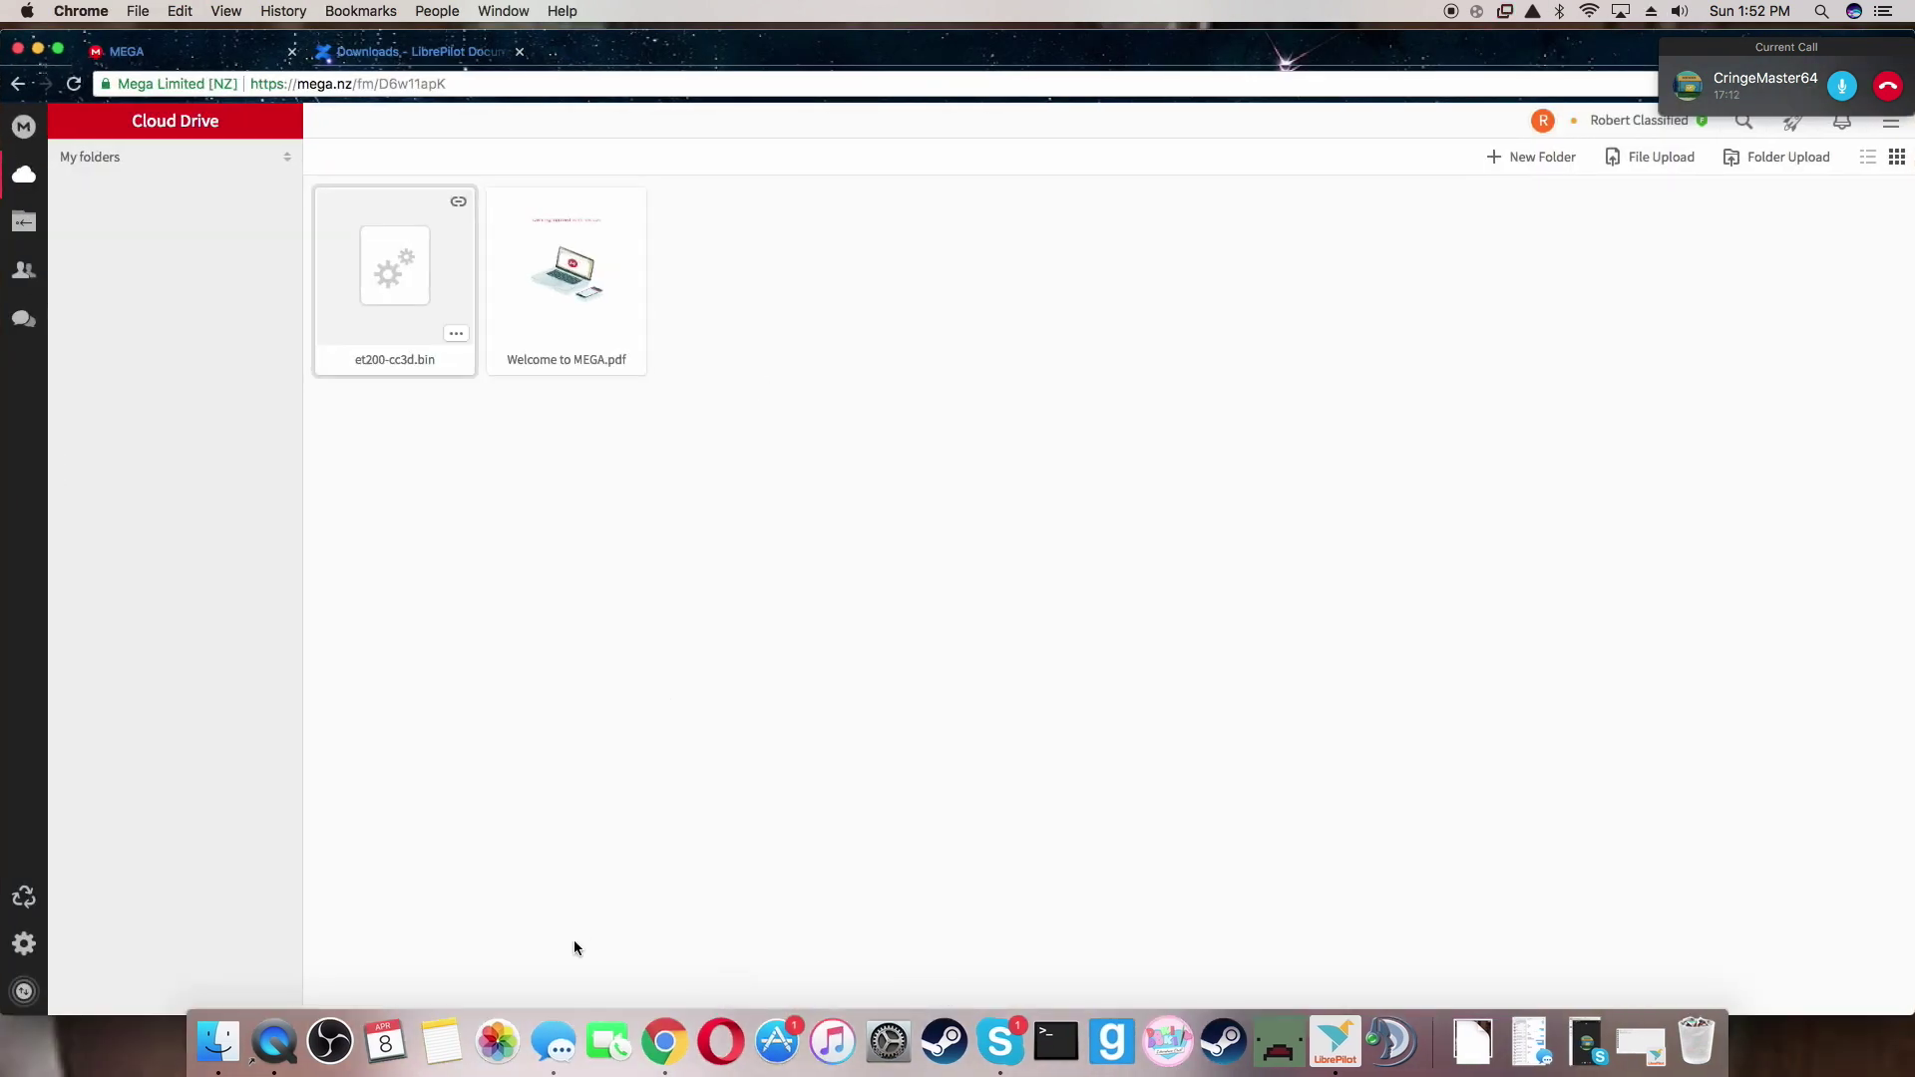
{"action": "left_click", "coordinate": [416, 58]}
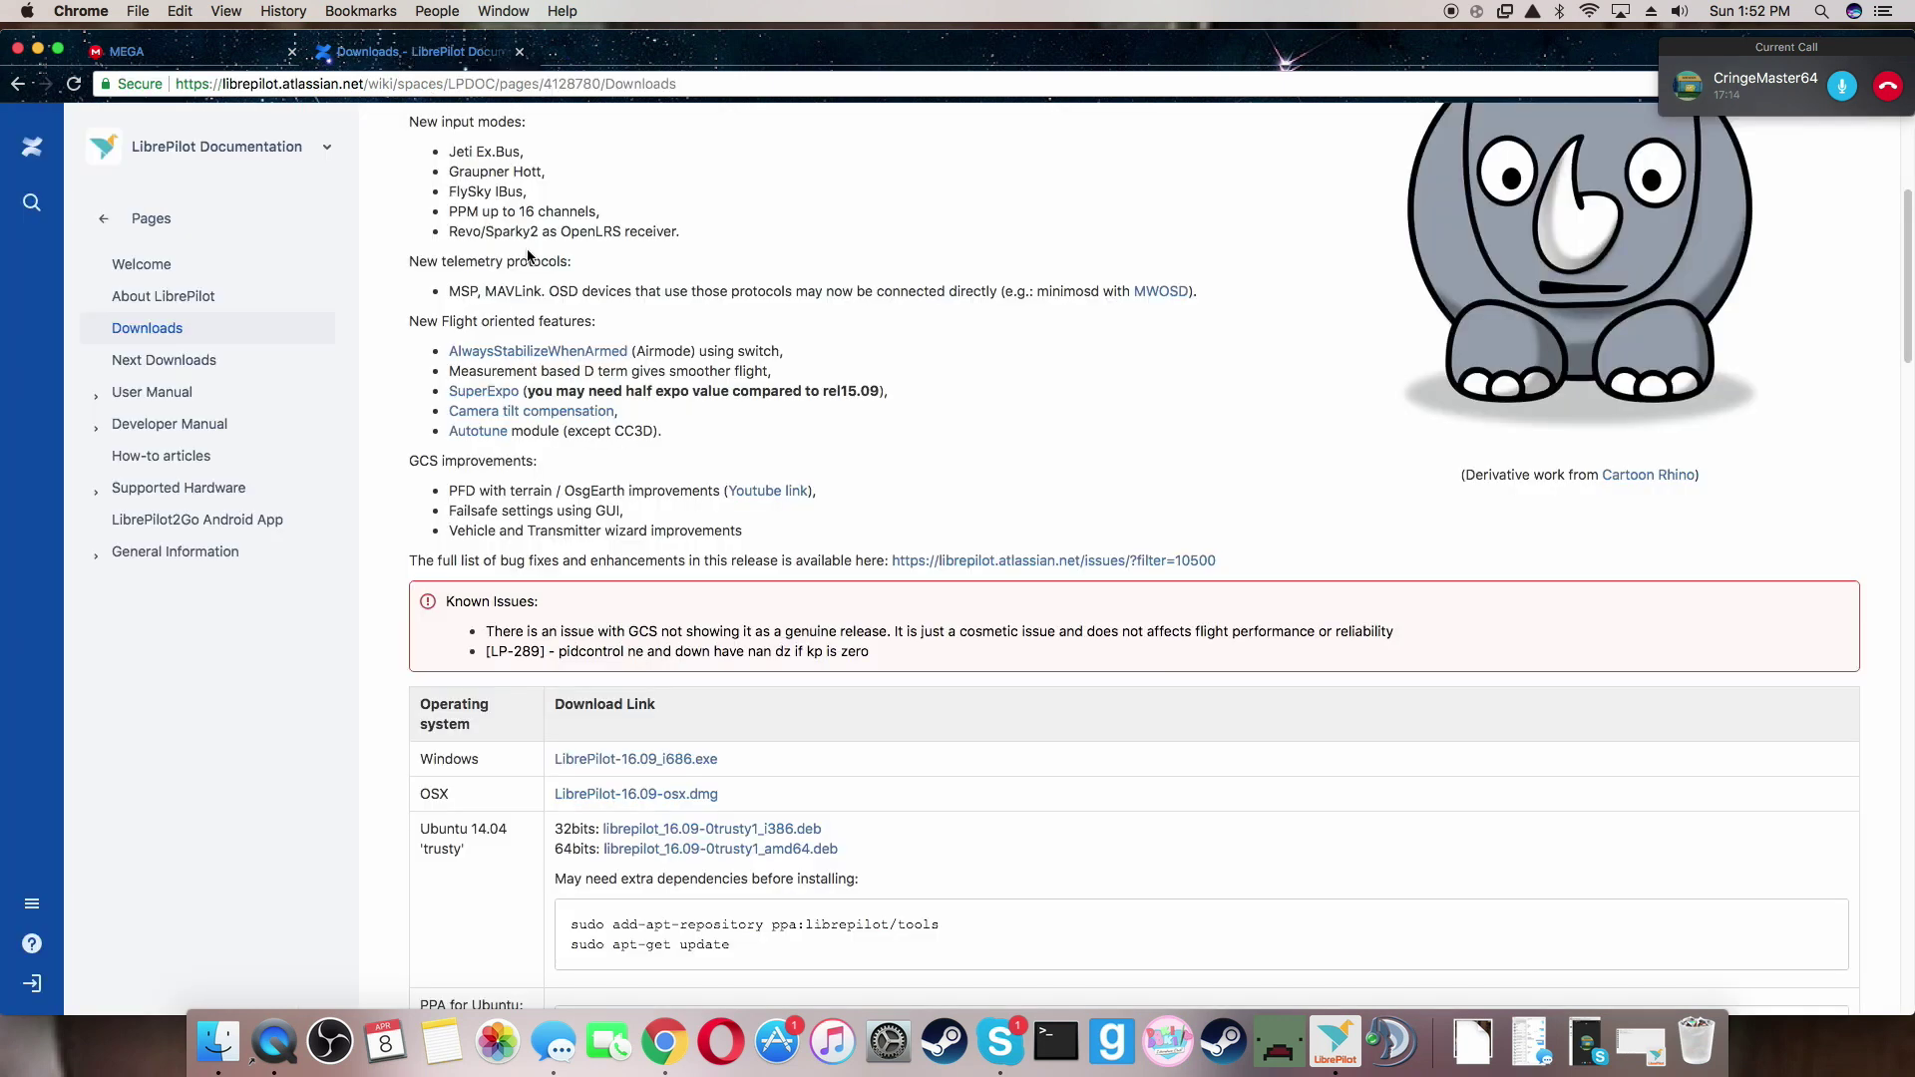
{"action": "scroll", "coordinate": [537, 267], "scroll_direction": "up", "scroll_amount": 5}
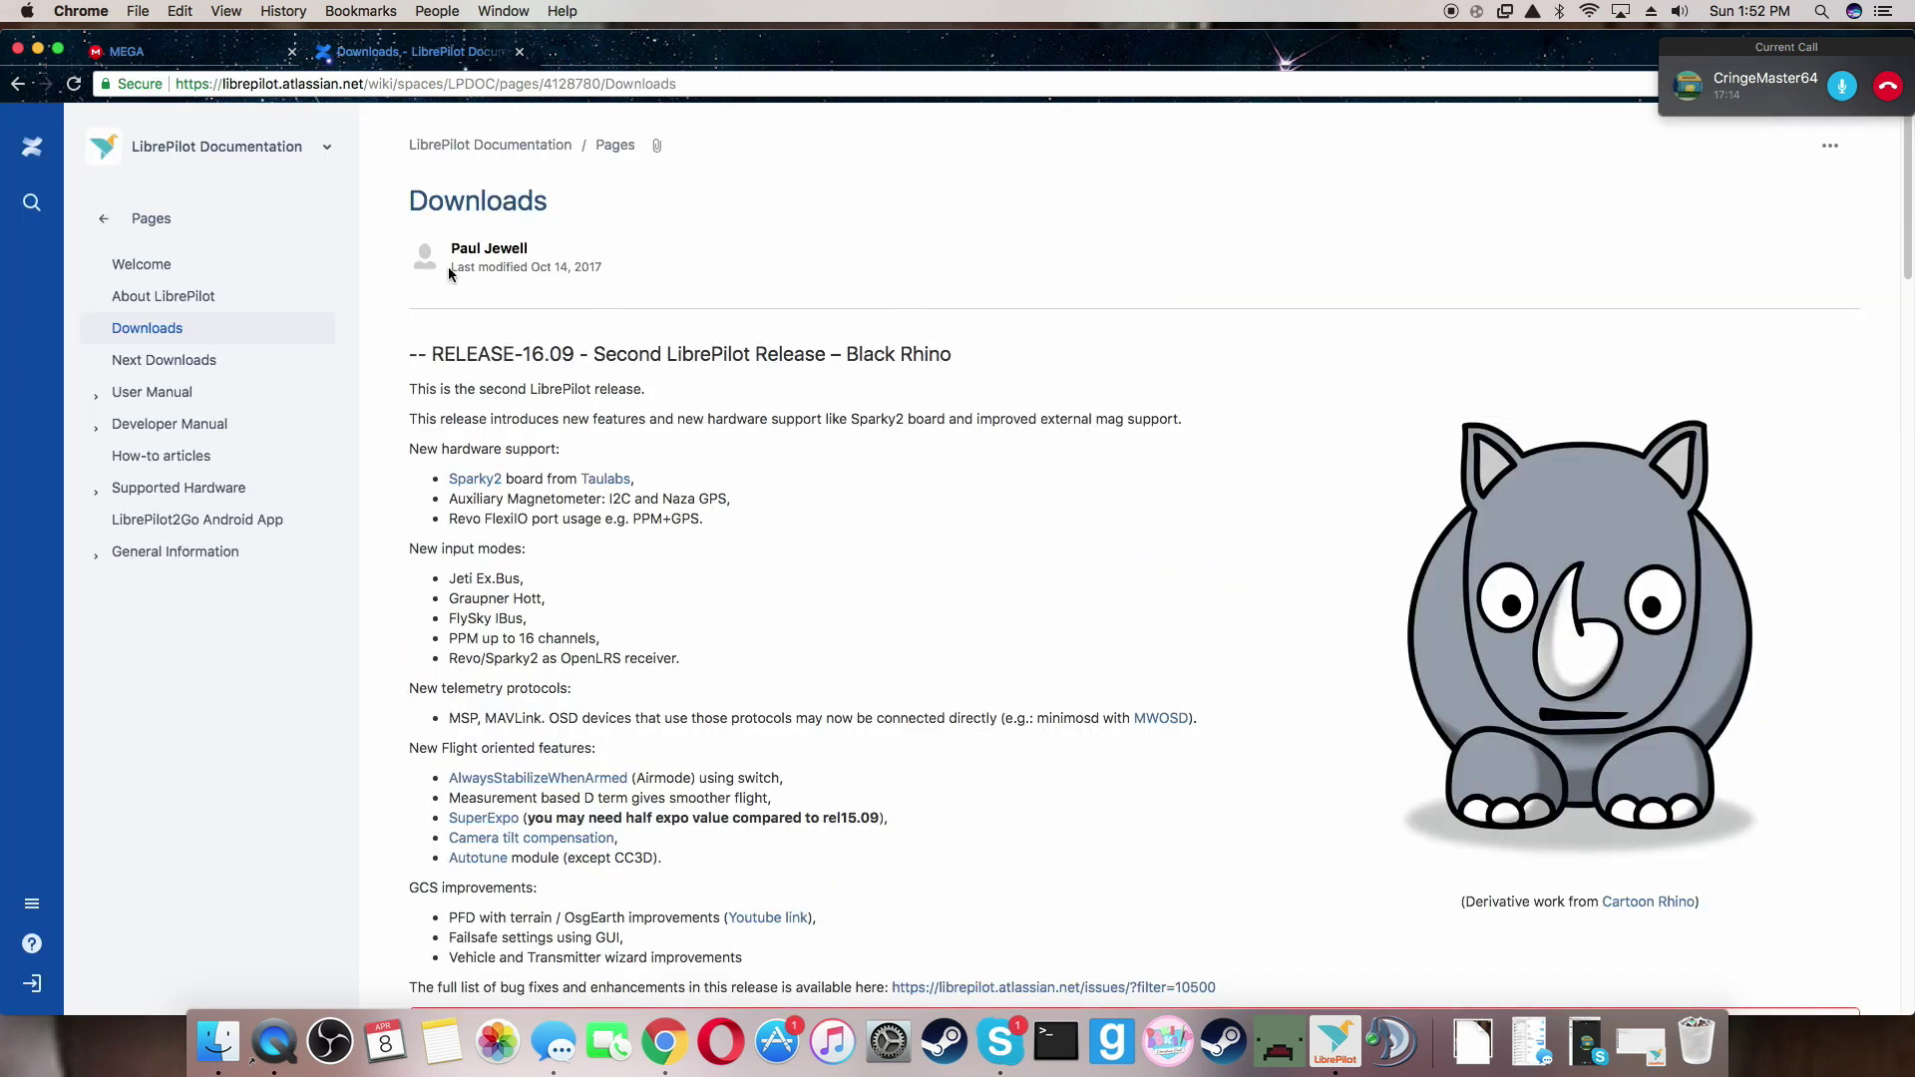
{"action": "left_click", "coordinate": [17, 84]}
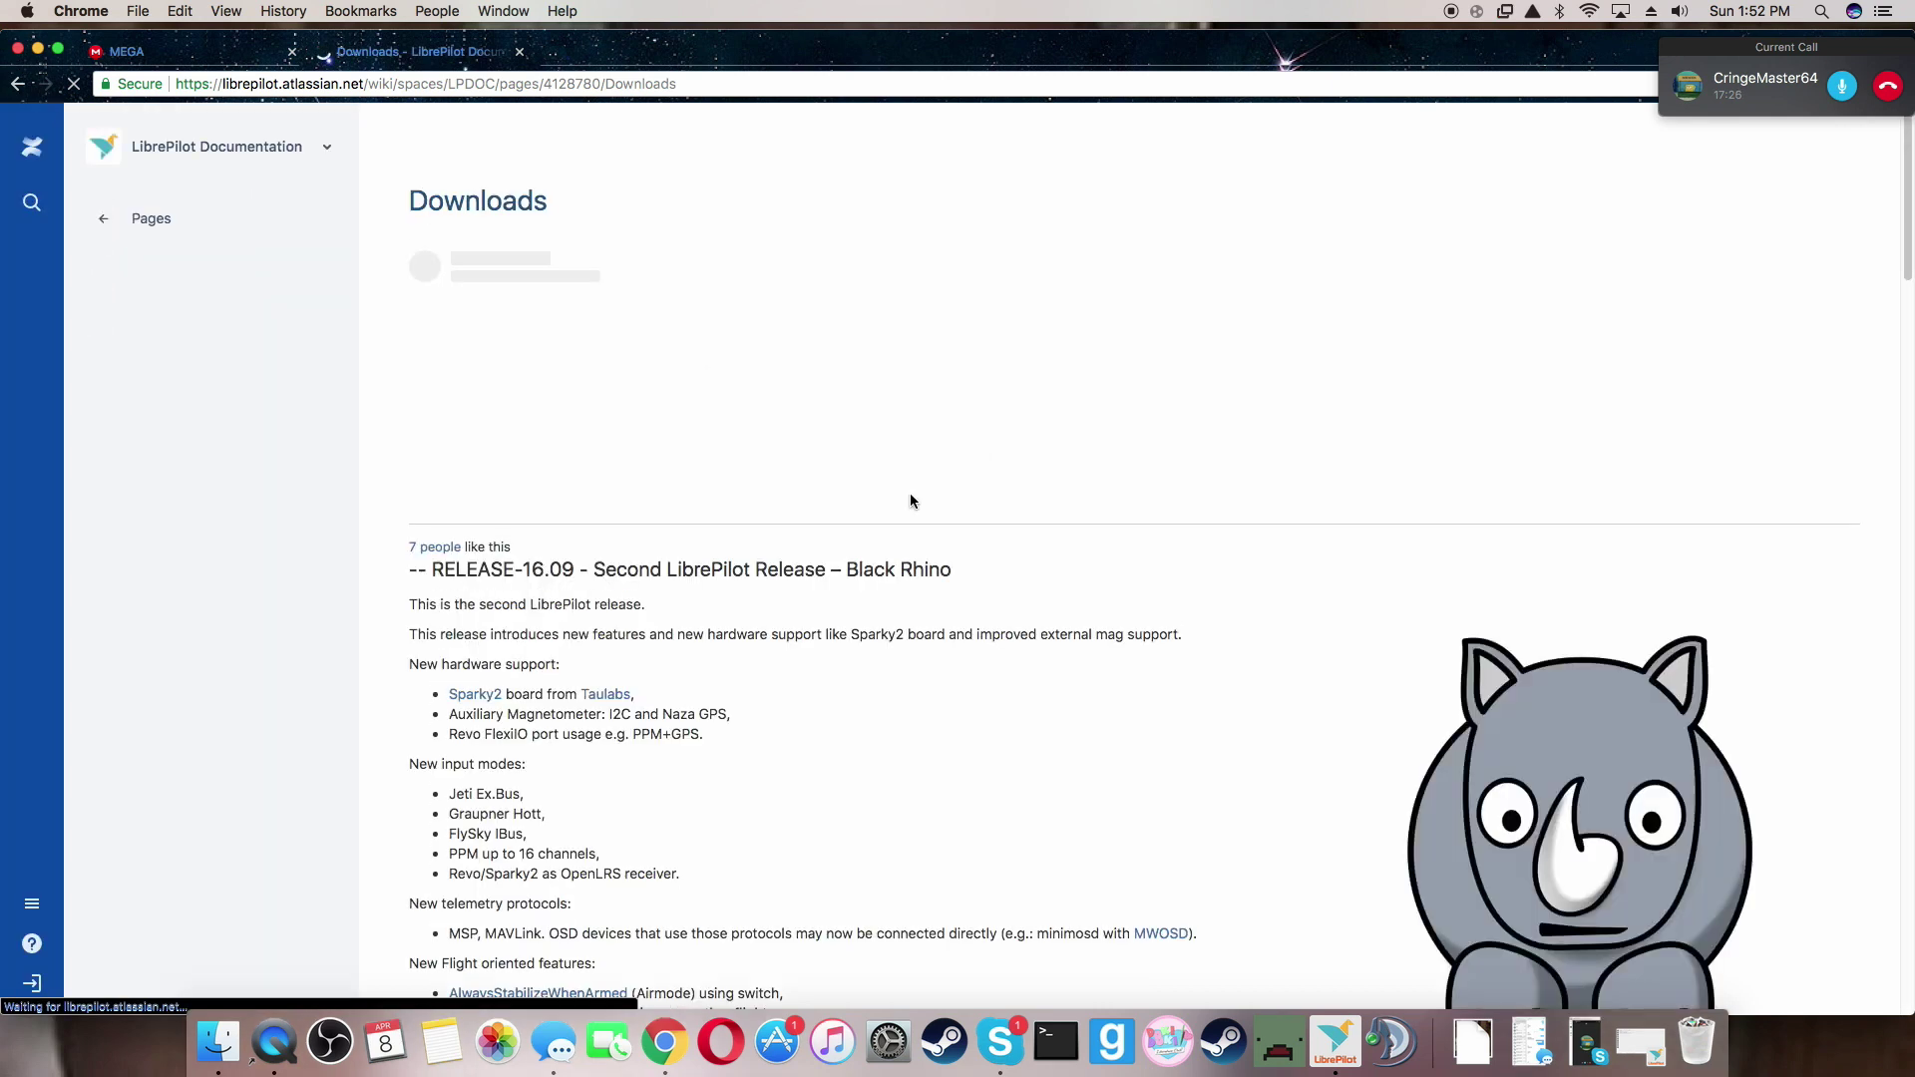
{"action": "scroll", "coordinate": [903, 516], "scroll_direction": "down", "scroll_amount": 1}
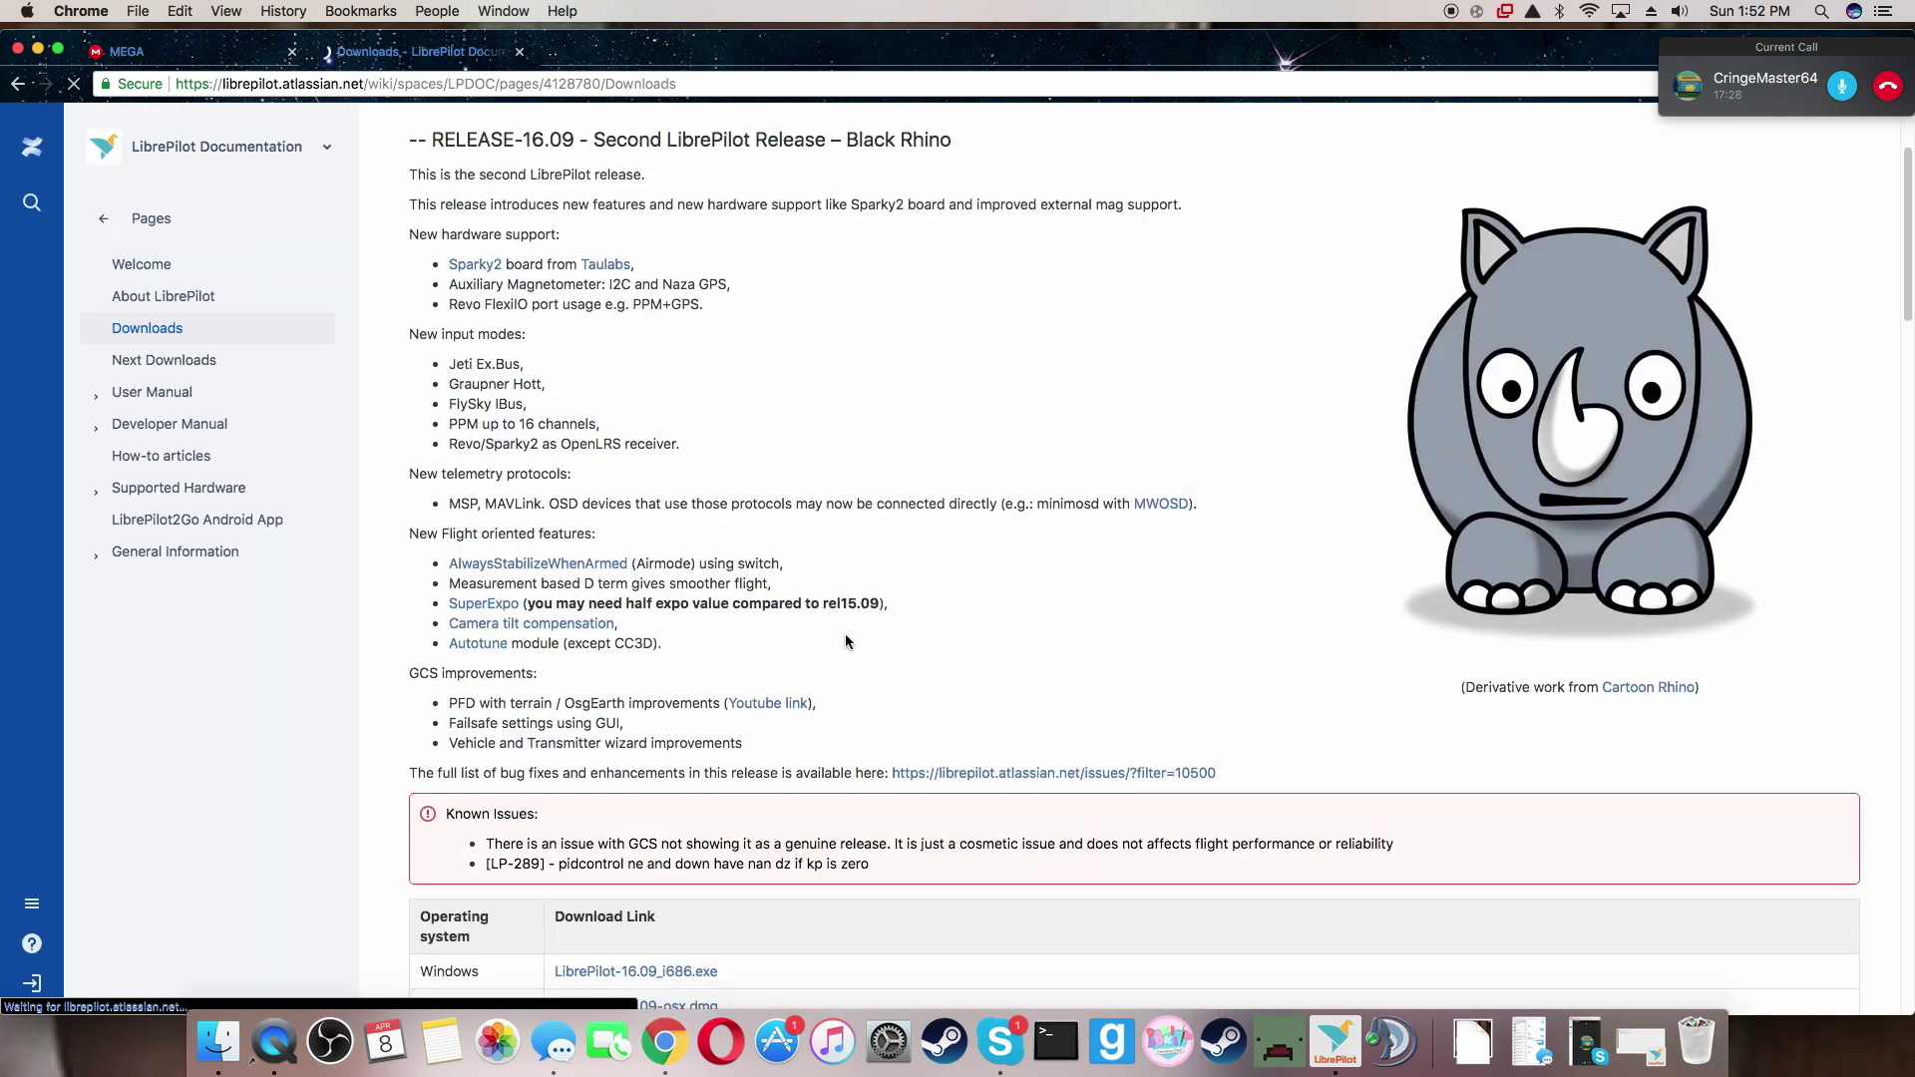
{"action": "scroll", "coordinate": [899, 522], "scroll_direction": "down", "scroll_amount": 5}
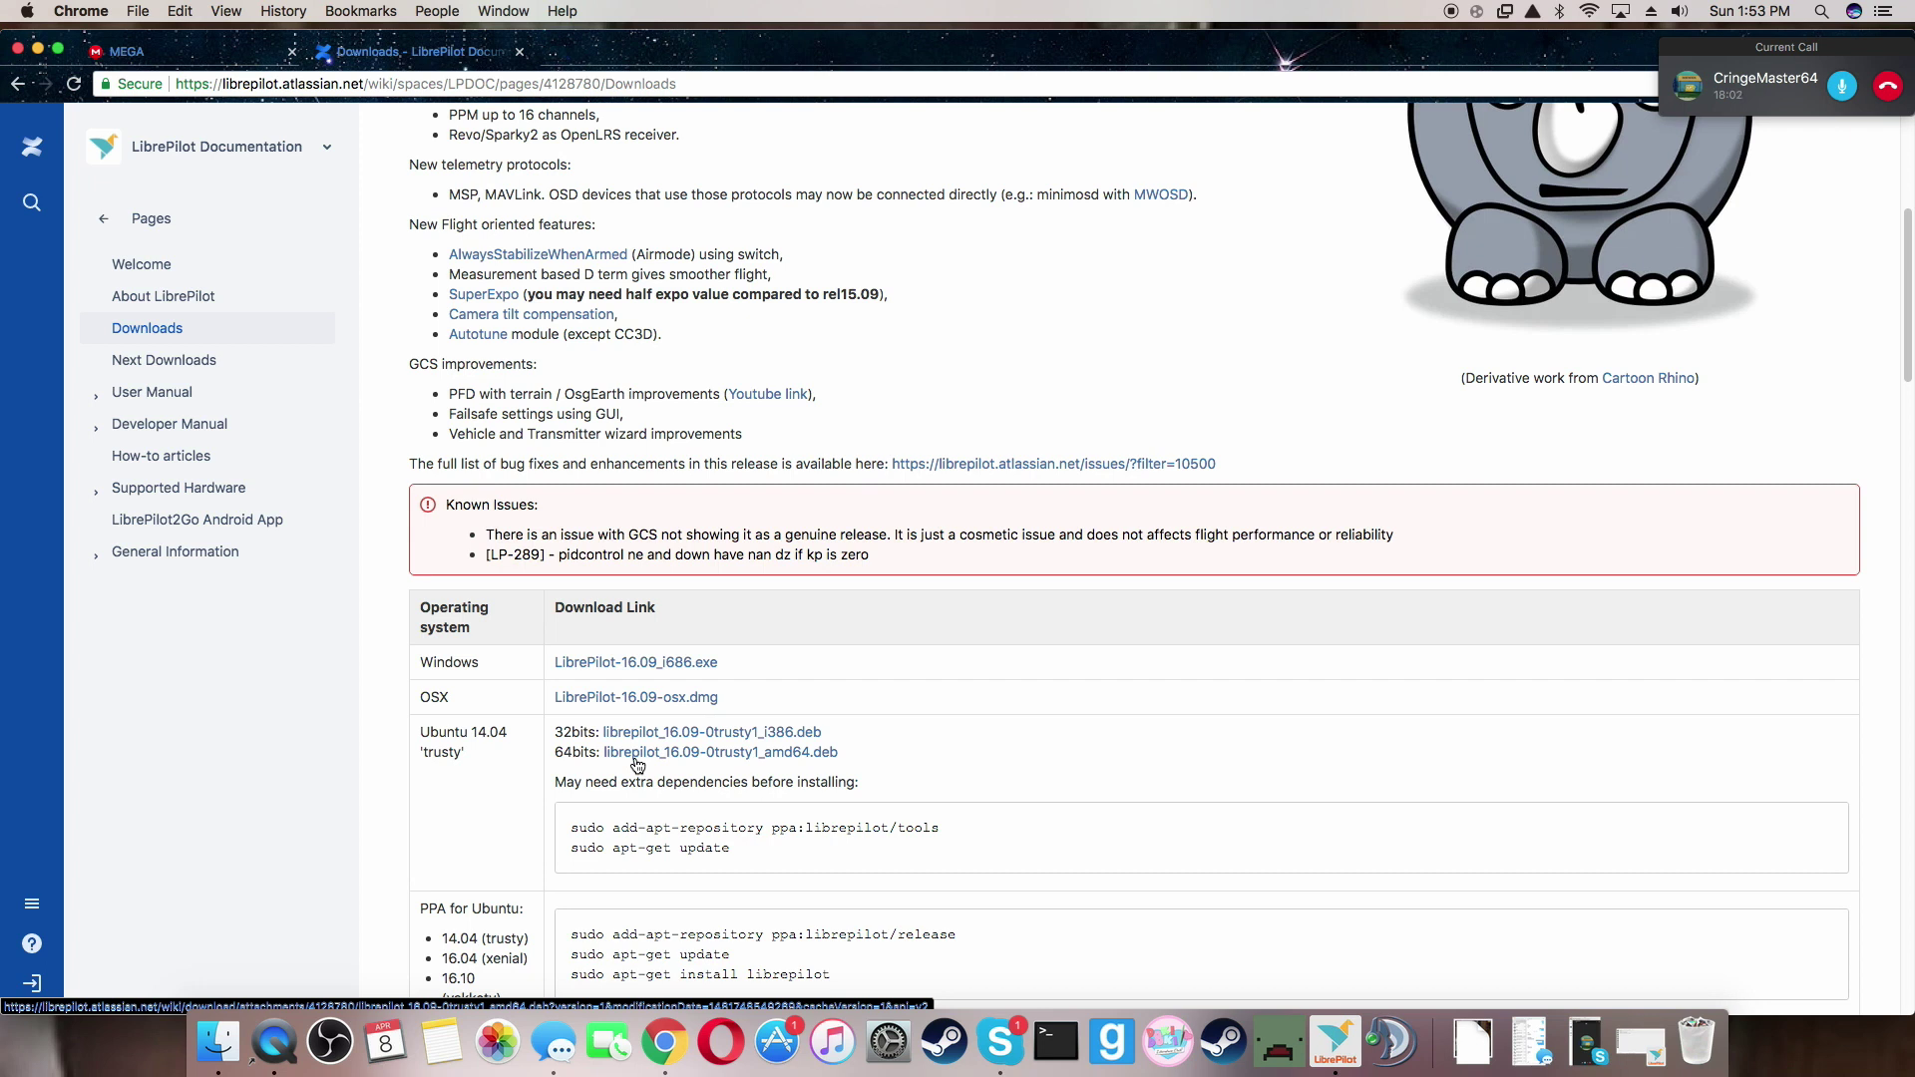
Close the Downloads tab, hide Chrome, and show LibrePilot GCS's Firmware page with CopterControl detected
{"action": "left_click", "coordinate": [518, 51]}
{"action": "left_click", "coordinate": [38, 49]}
{"action": "left_click", "coordinate": [1336, 1027]}
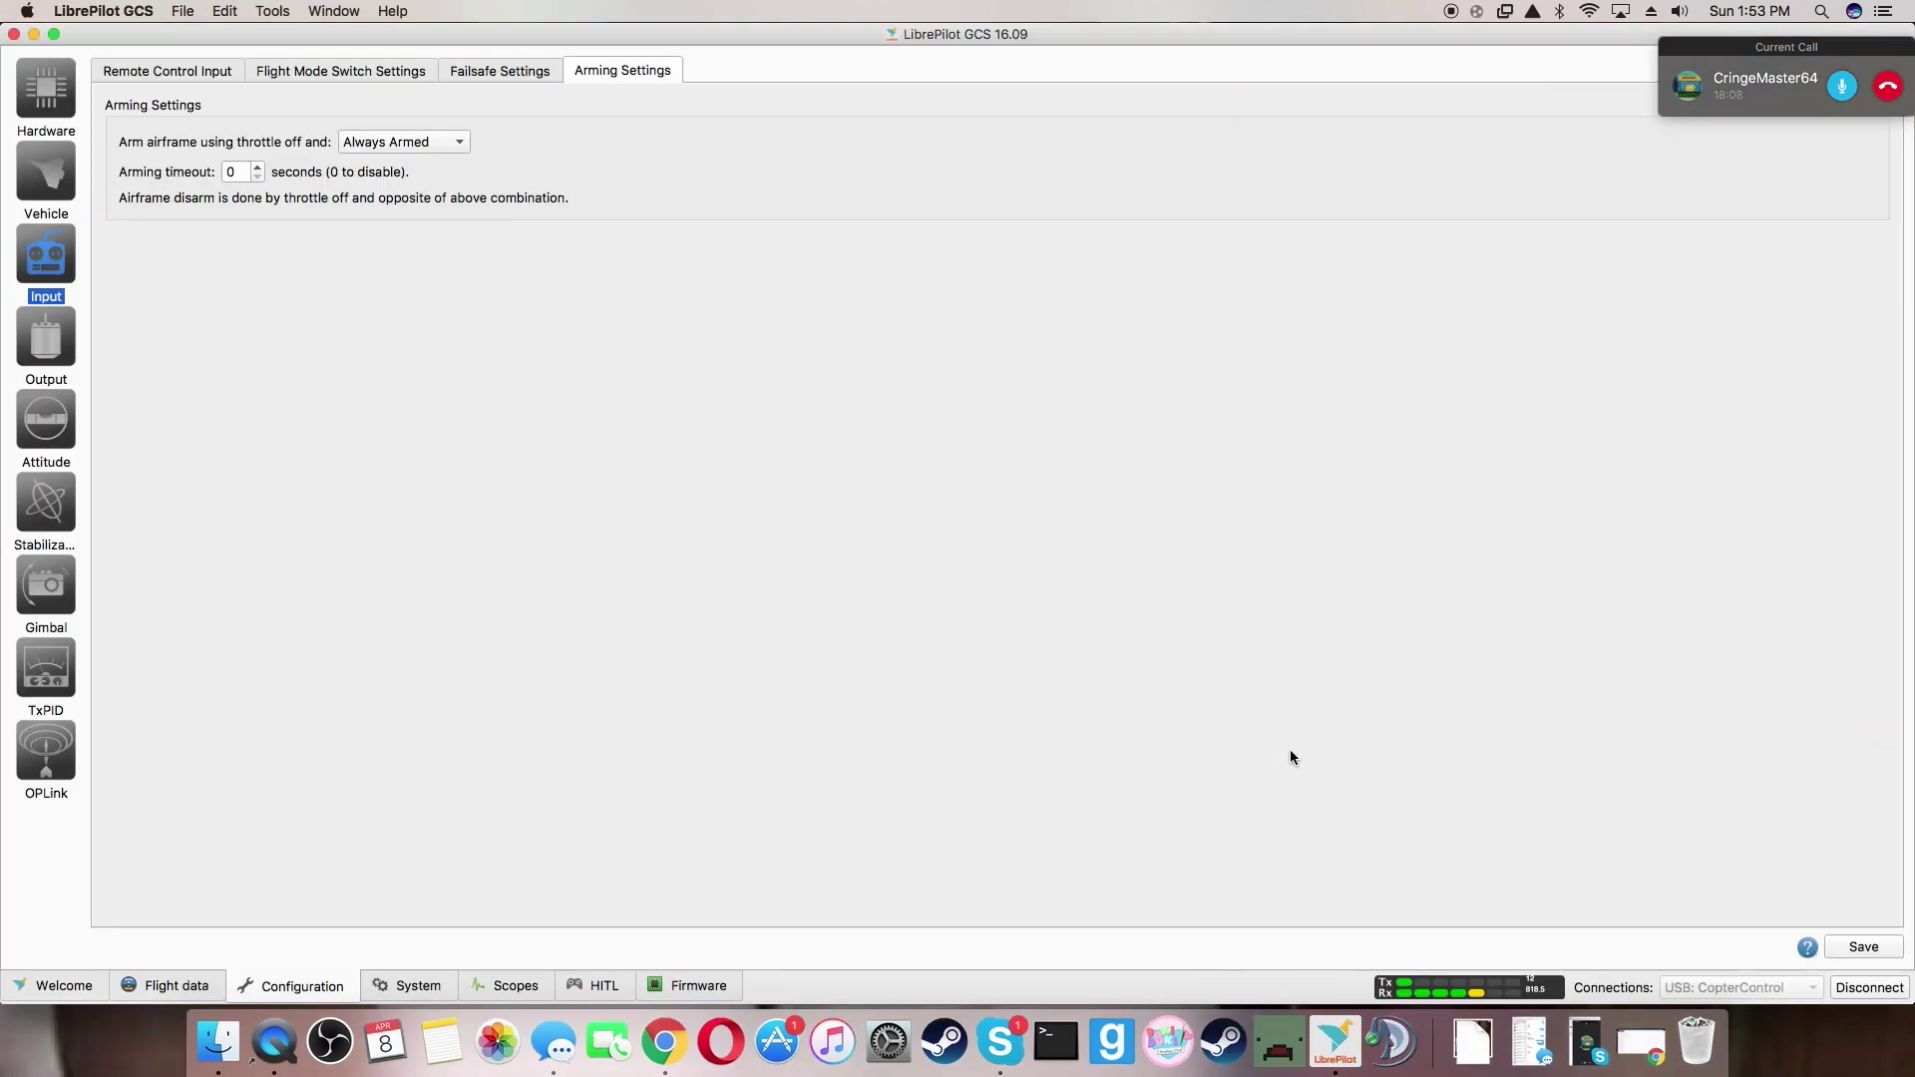
{"action": "left_click", "coordinate": [673, 992]}
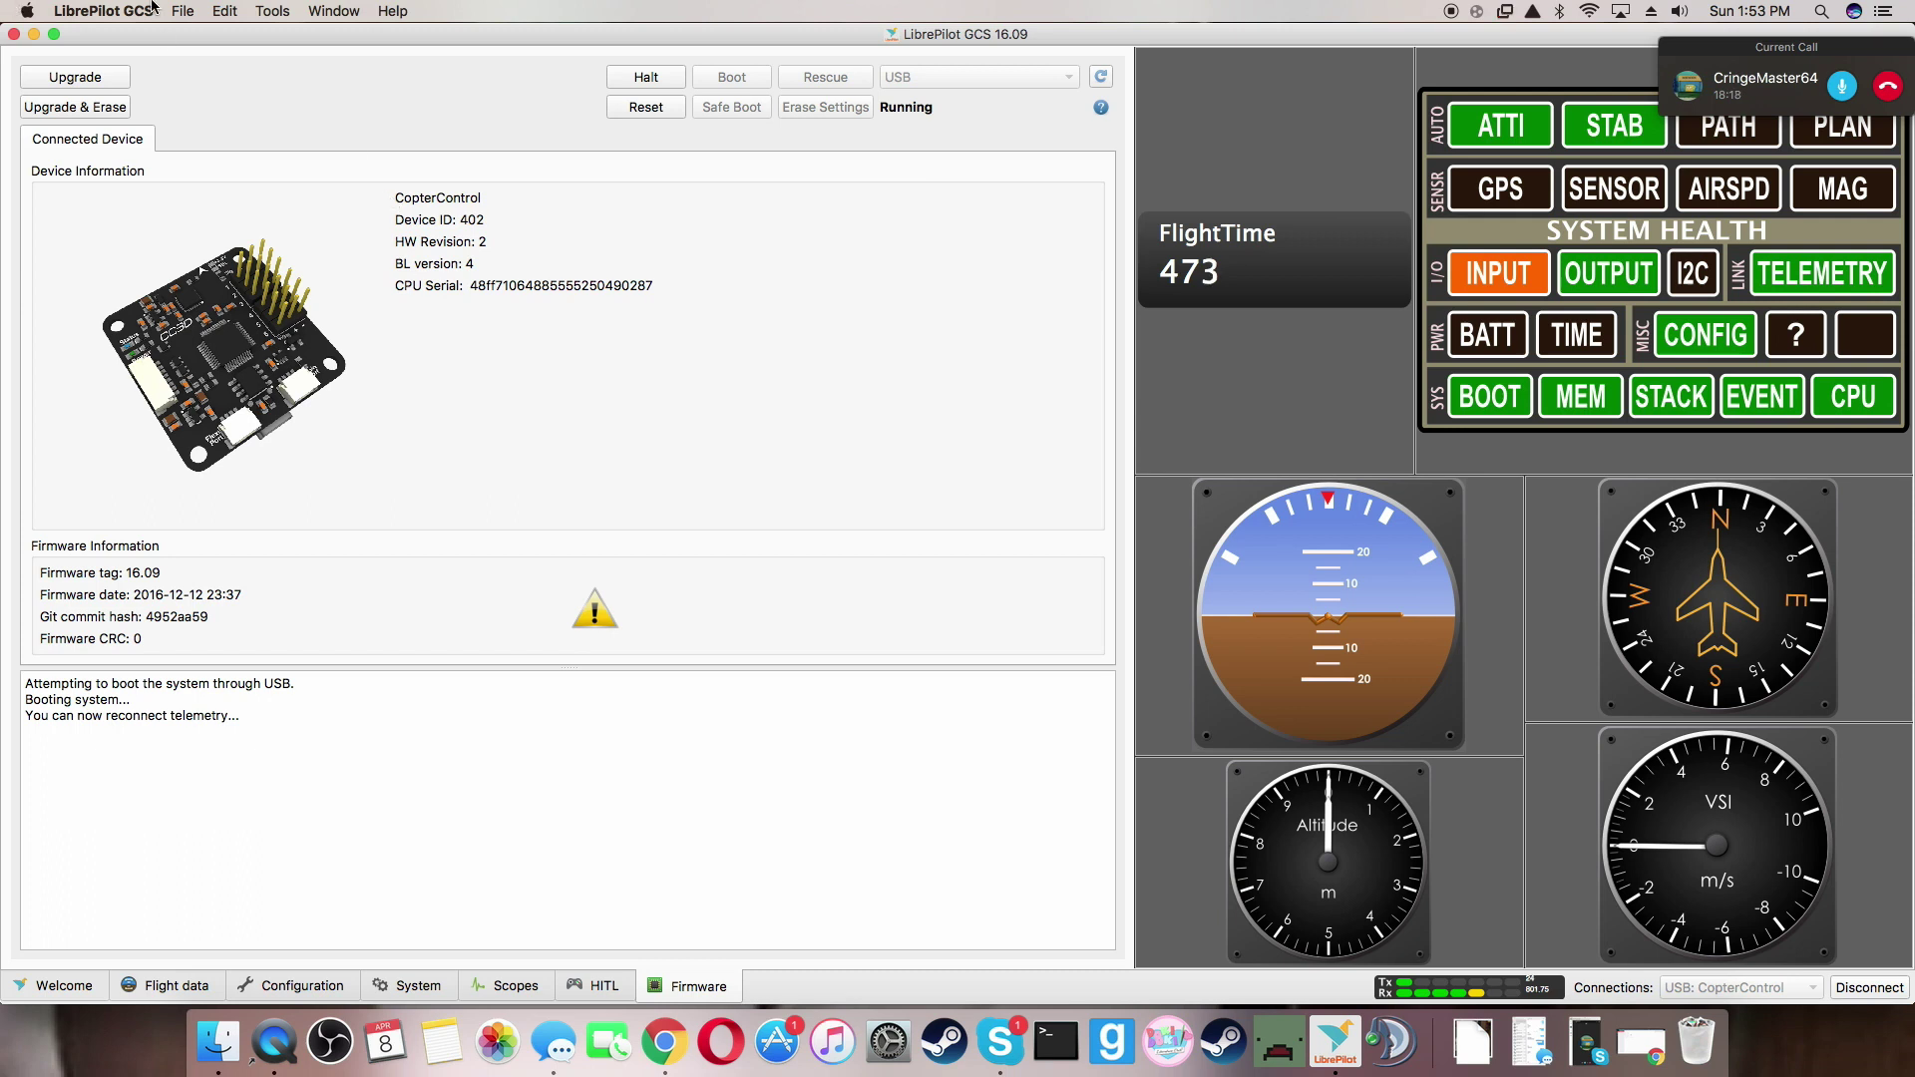
{"action": "left_click", "coordinate": [274, 1042]}
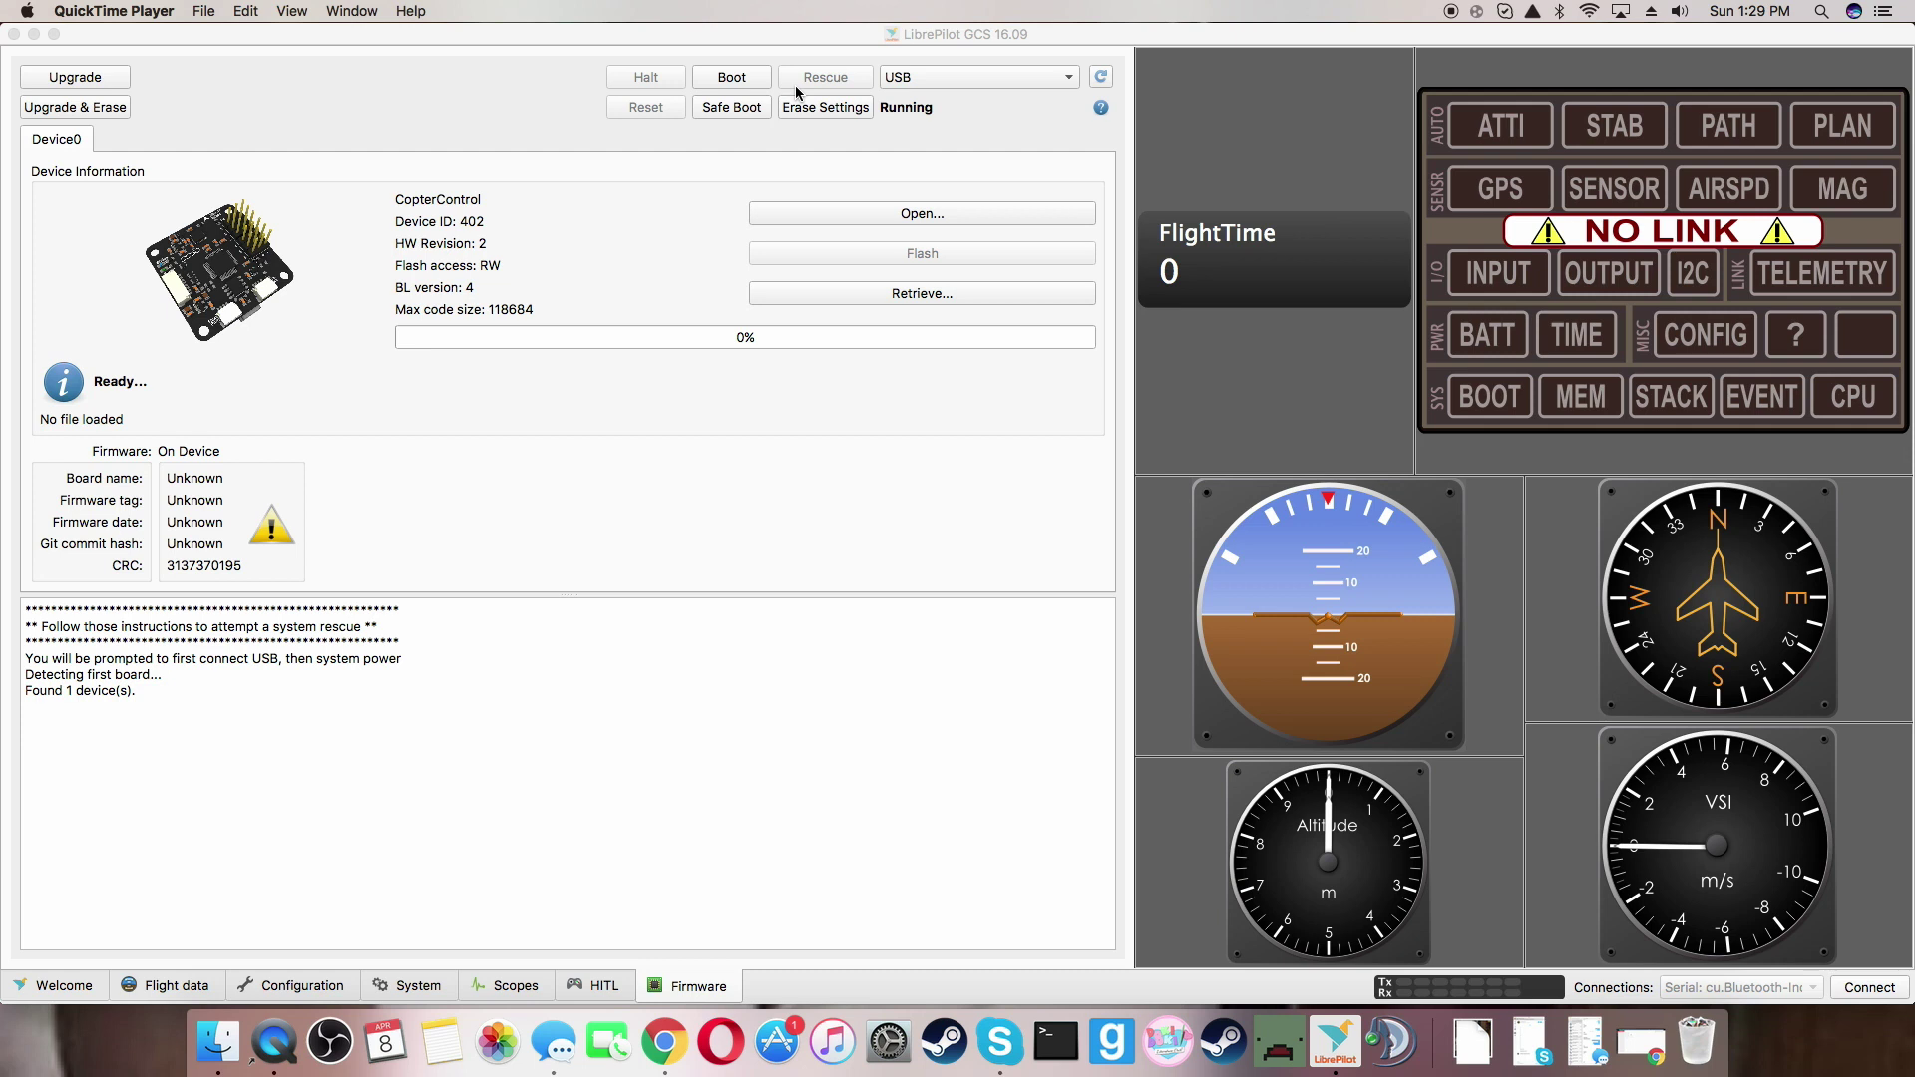
Load et200-cc3d.bin from Downloads, found by searching 'et', and accept the firmware format warning
{"action": "left_click", "coordinate": [791, 216]}
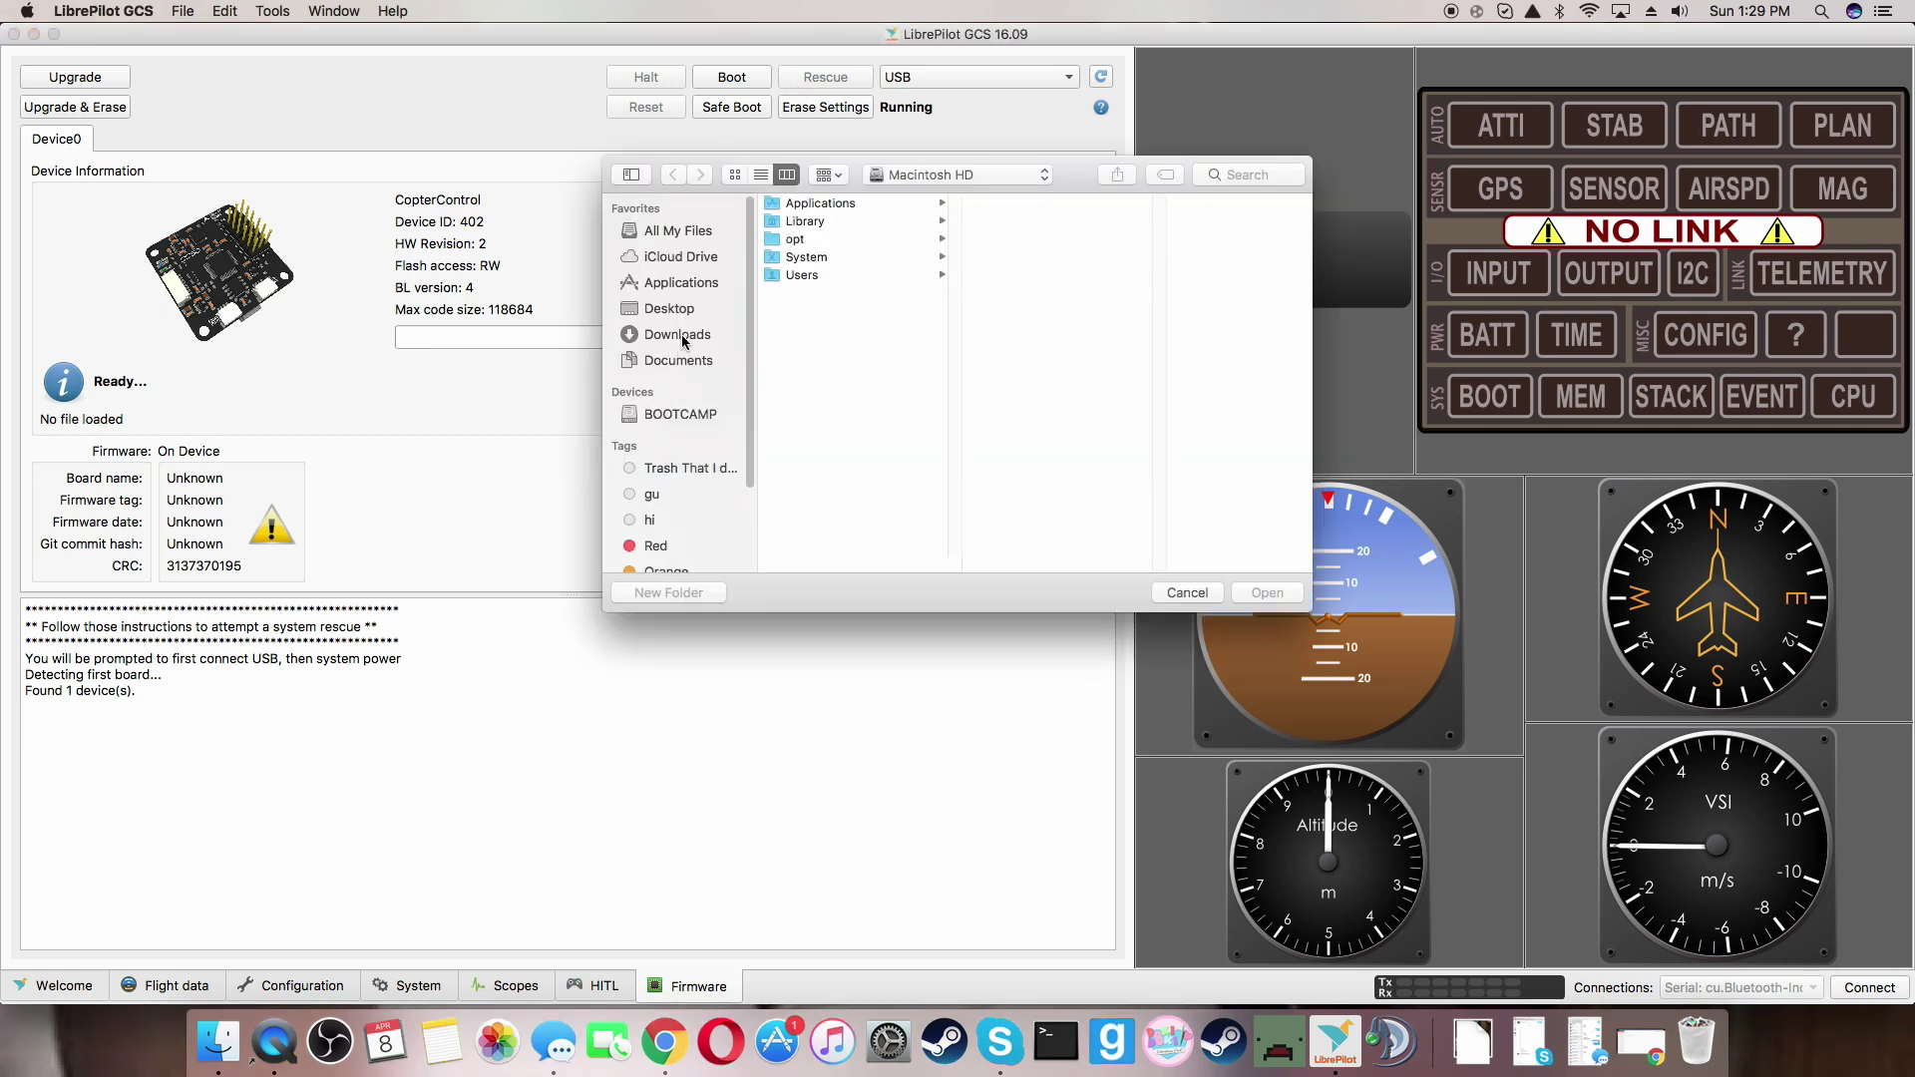
{"action": "left_click", "coordinate": [674, 335]}
{"action": "left_click", "coordinate": [1210, 177]}
{"action": "type", "text": "et"}
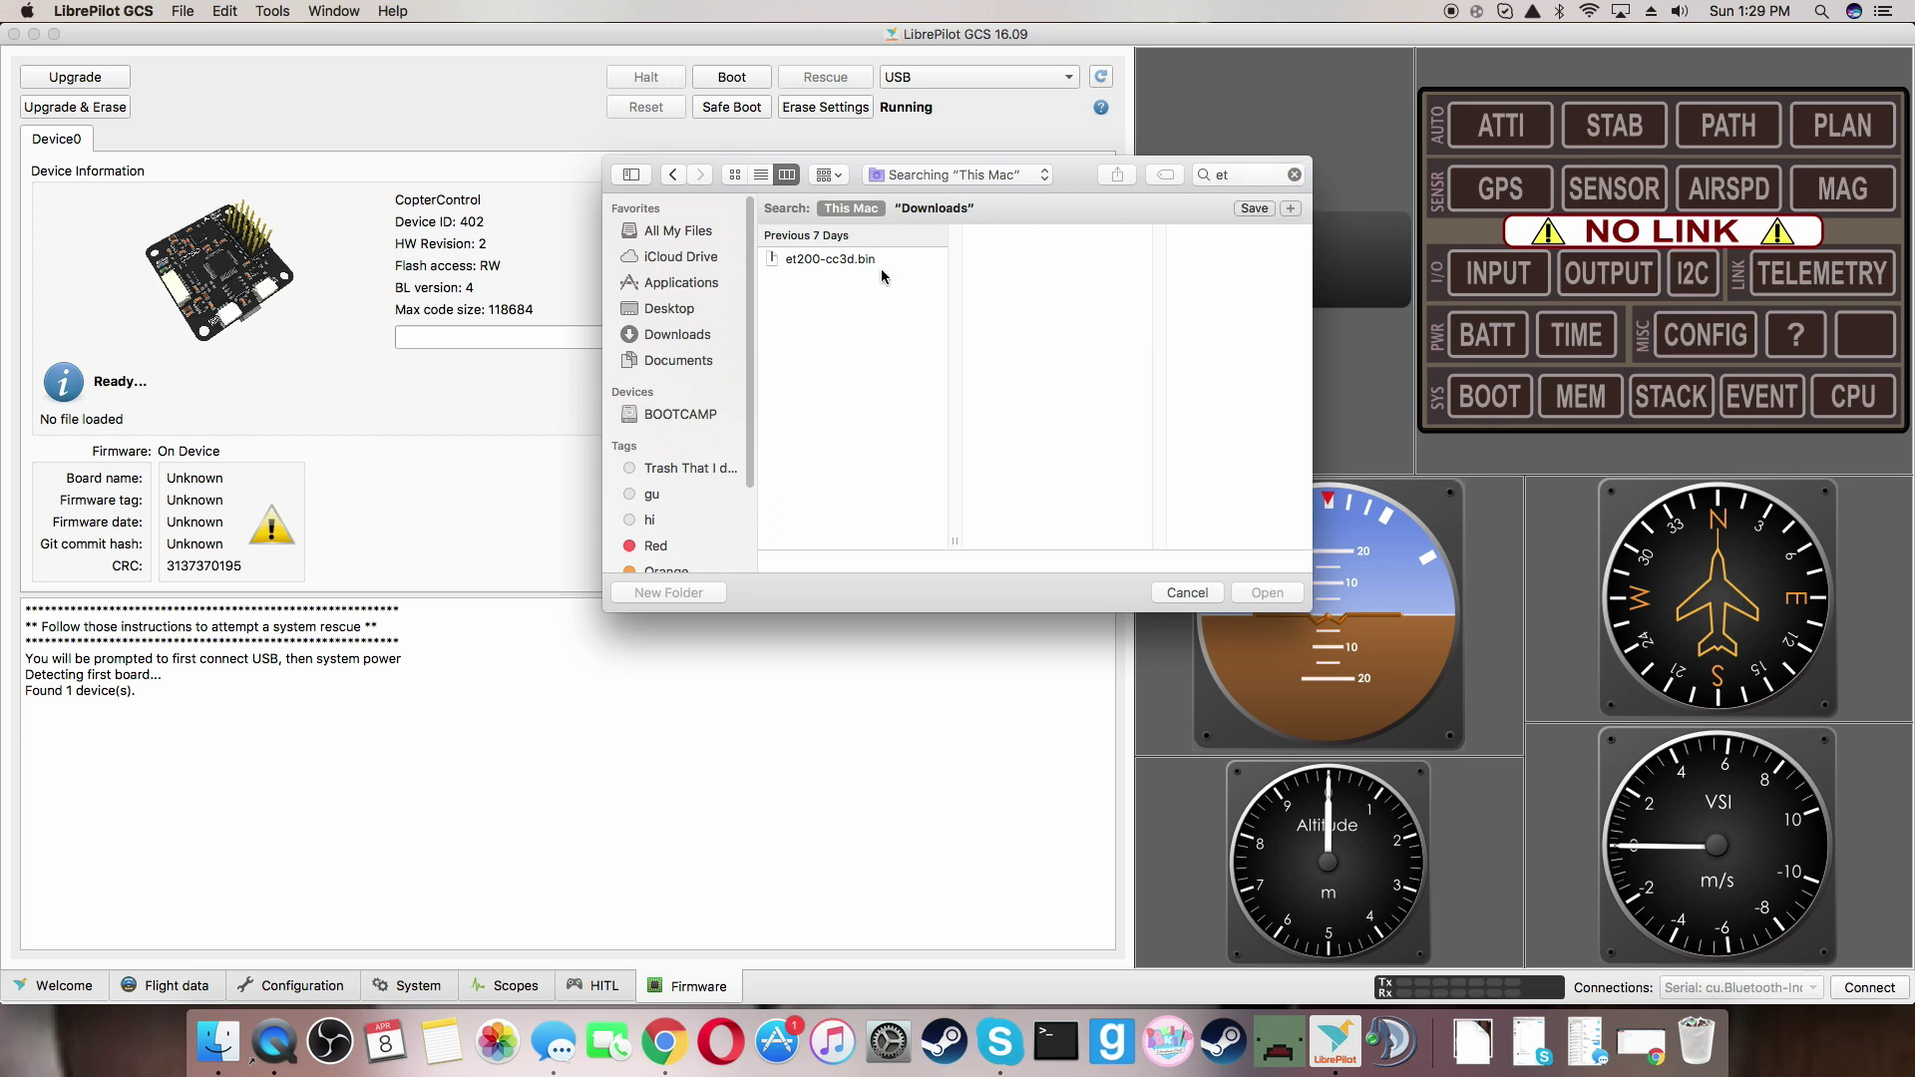
{"action": "left_click", "coordinate": [881, 261]}
{"action": "left_click", "coordinate": [1296, 597]}
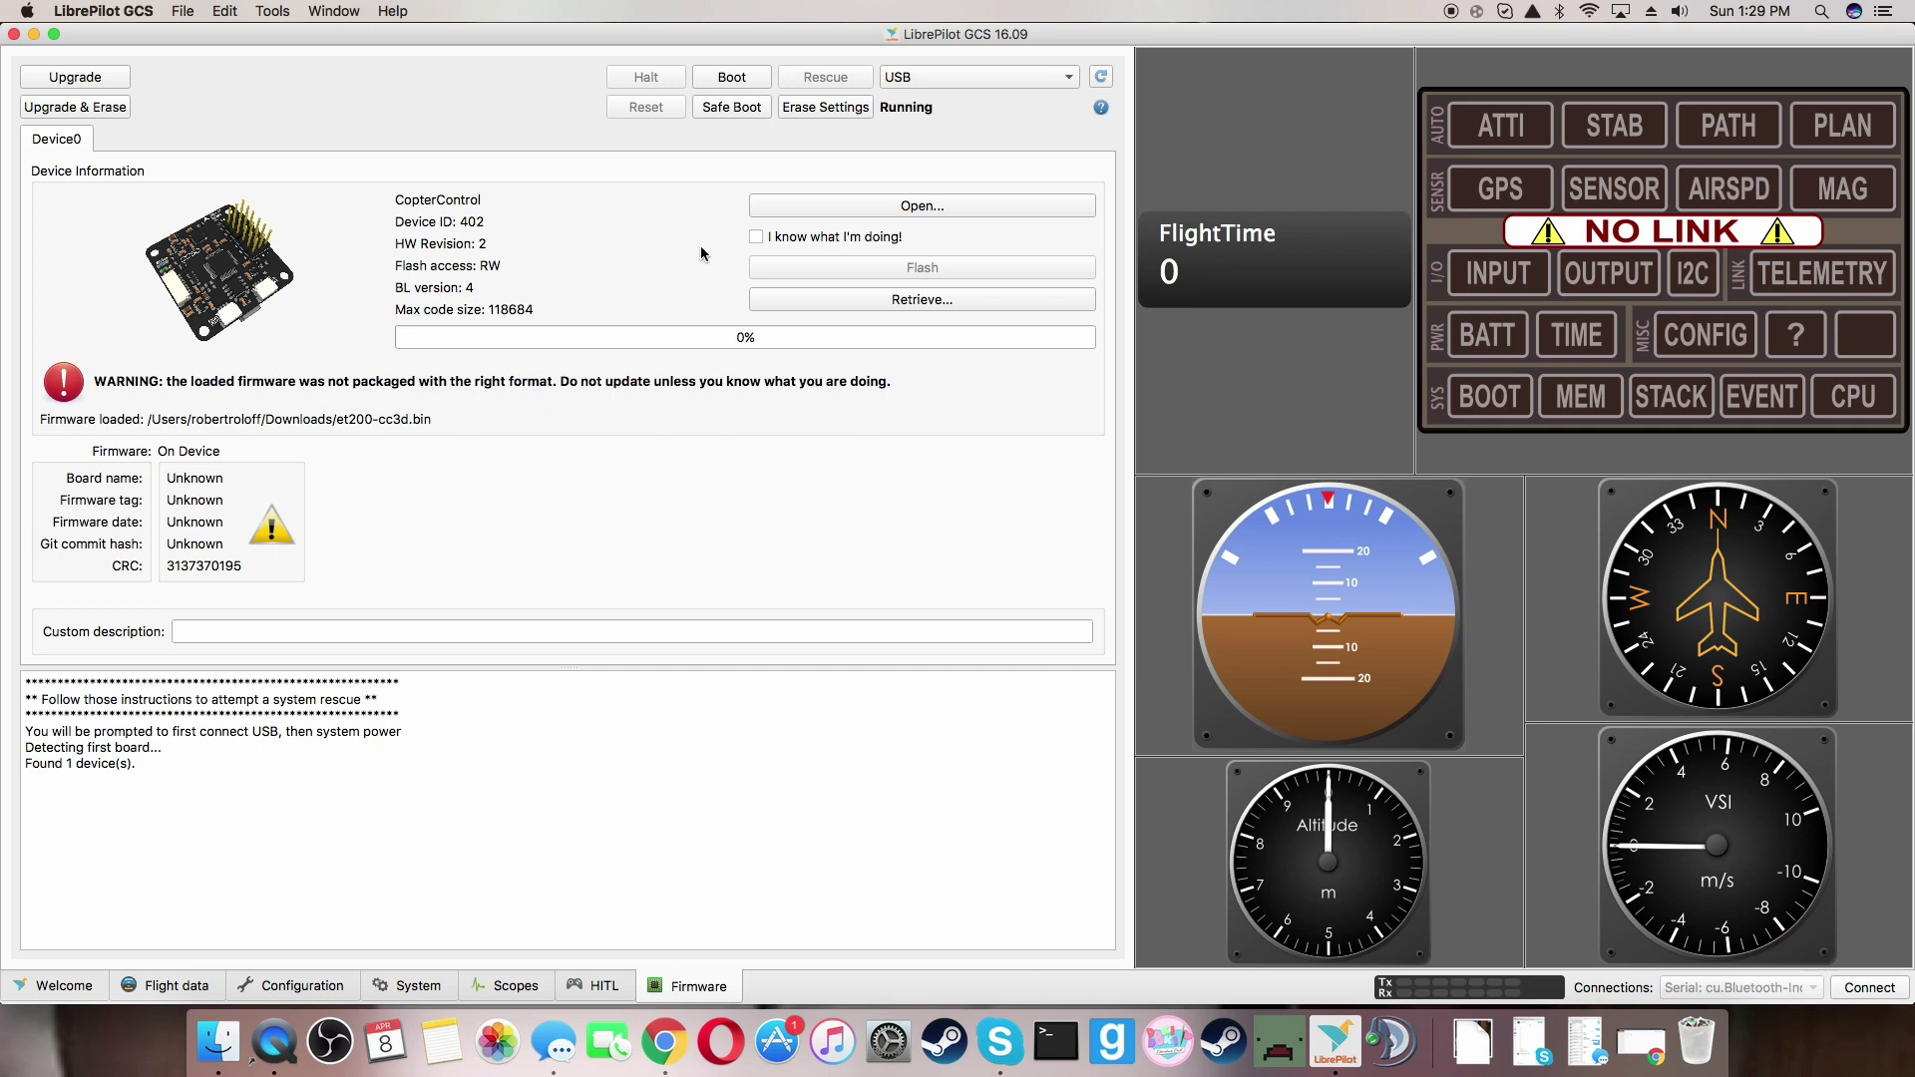
{"action": "left_click", "coordinate": [823, 237]}
Flash et200-cc3d.bin to the board until the upload succeeds at 100%, then return to Welcome
{"action": "left_click", "coordinate": [826, 268]}
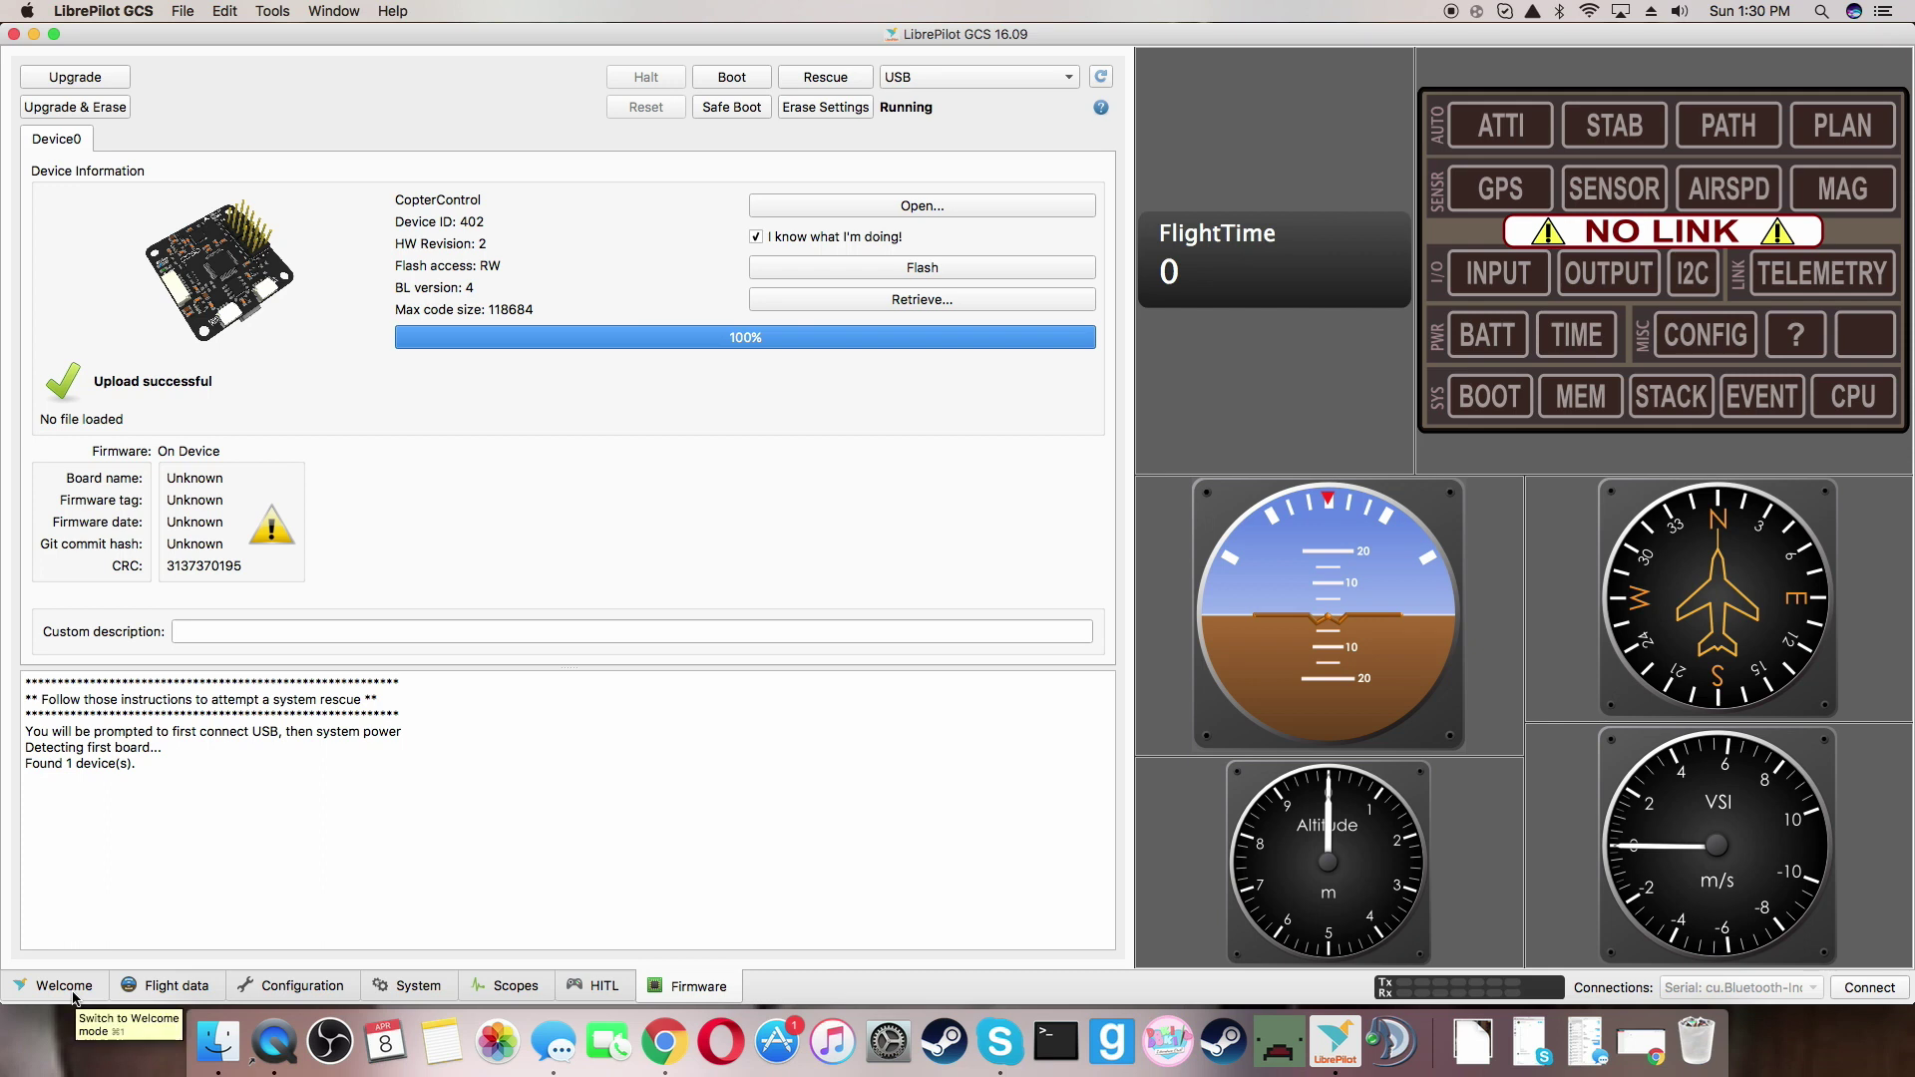
{"action": "left_click", "coordinate": [68, 989]}
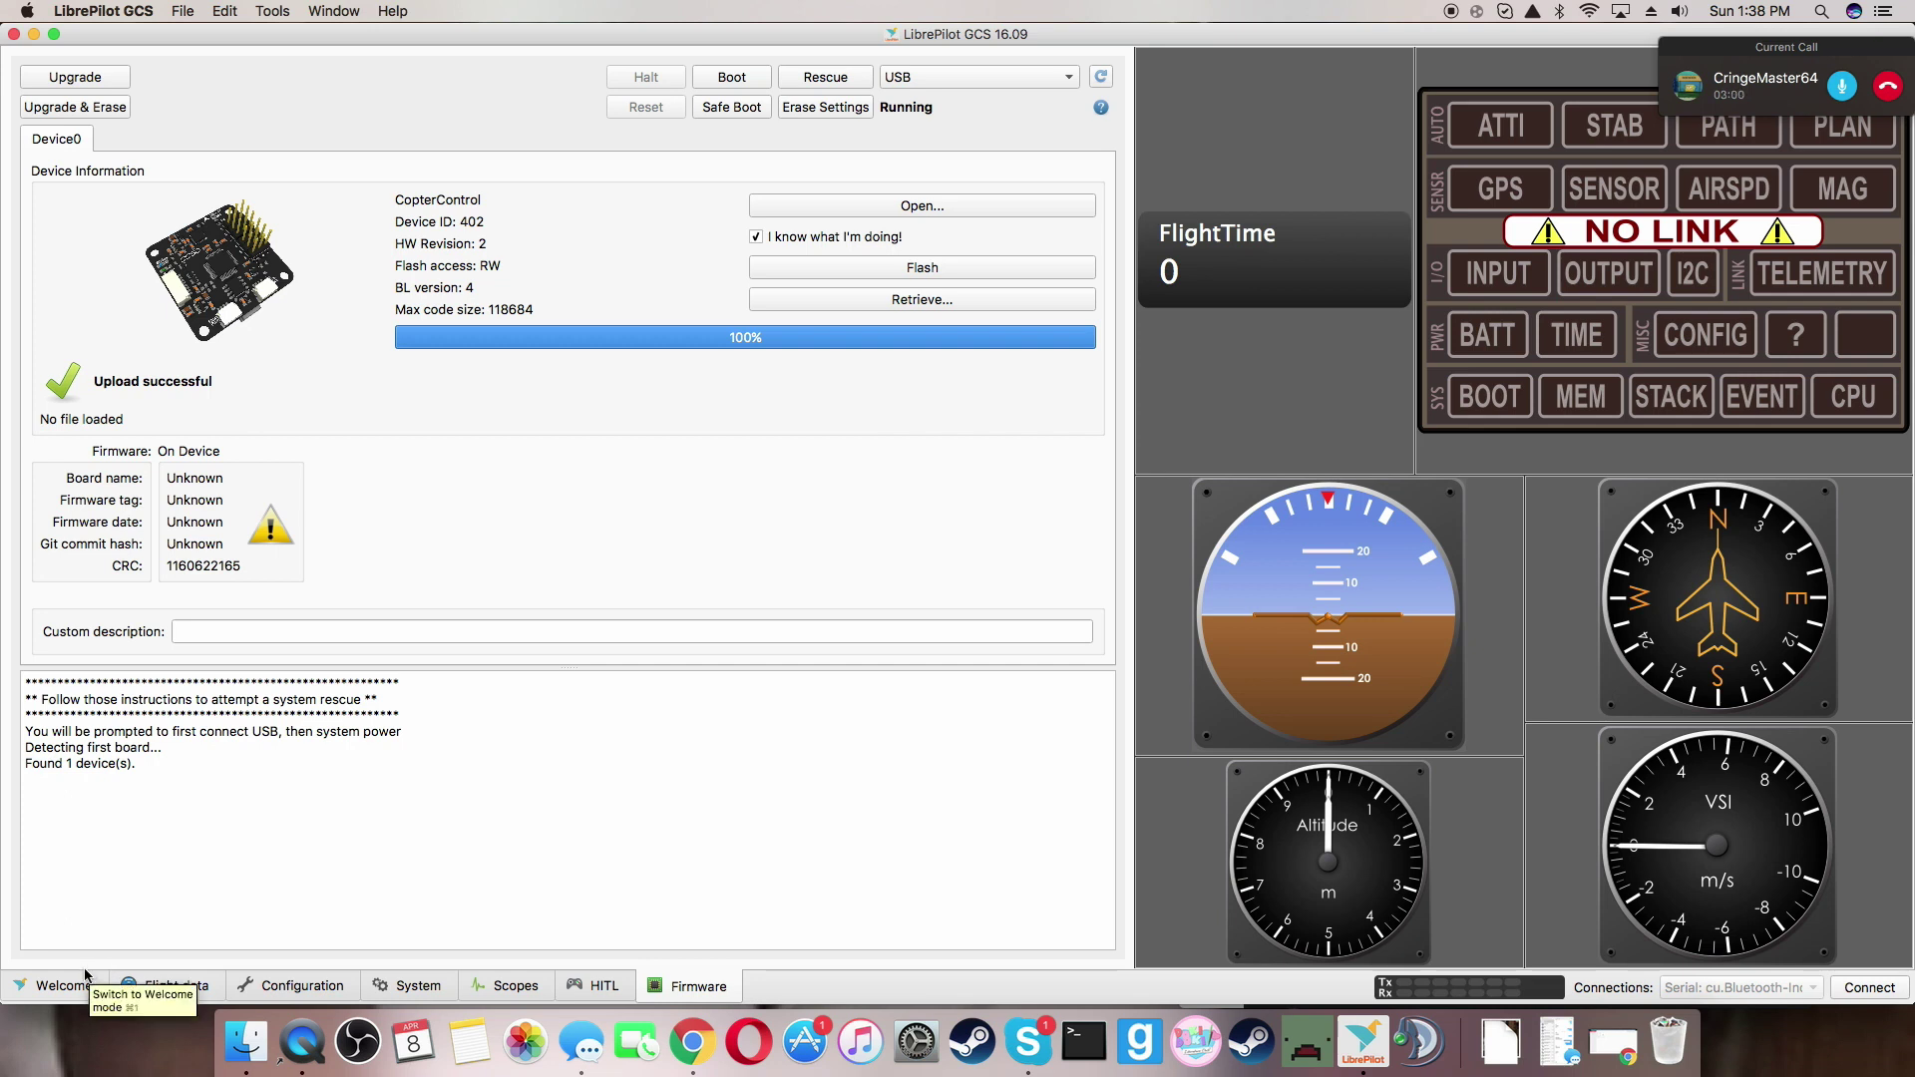
{"action": "left_click", "coordinate": [85, 986]}
{"action": "left_click", "coordinate": [194, 987]}
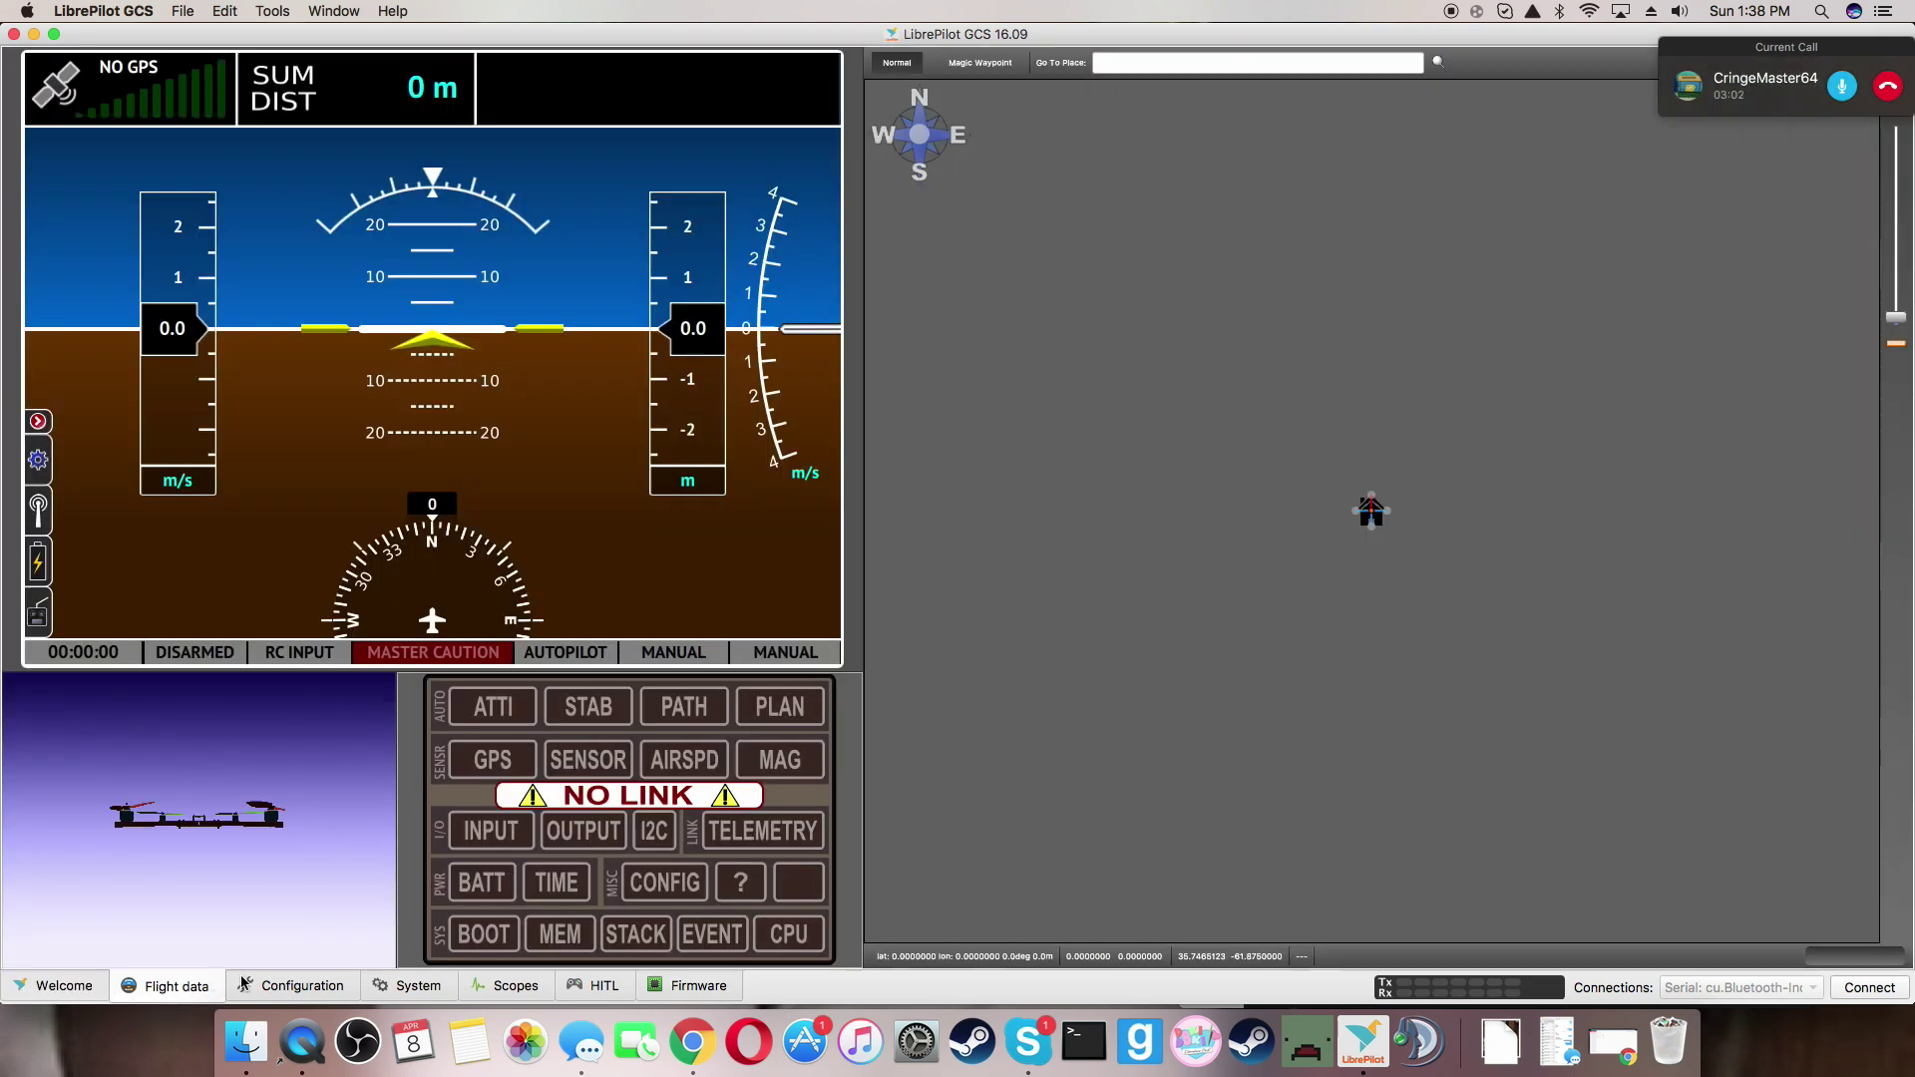
{"action": "left_click", "coordinate": [299, 985]}
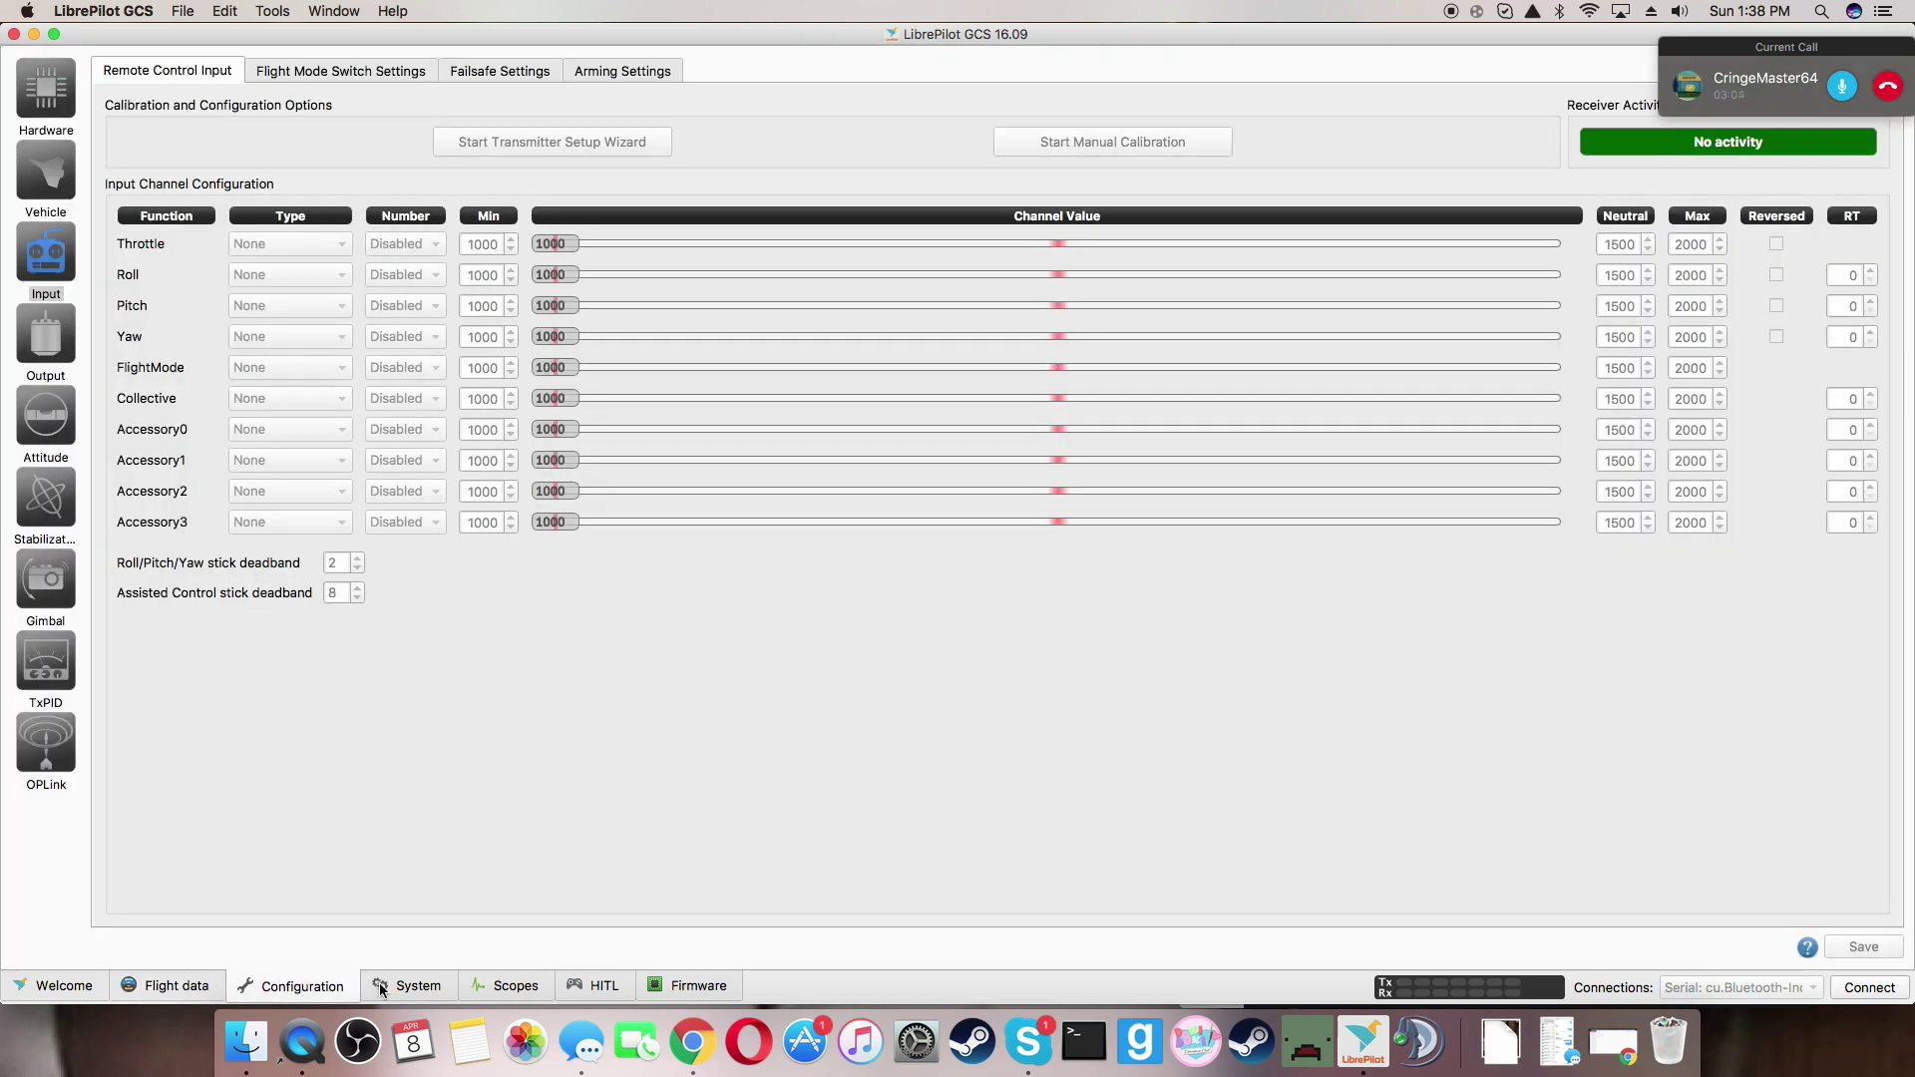
{"action": "left_click", "coordinate": [379, 983]}
{"action": "left_click", "coordinate": [514, 987]}
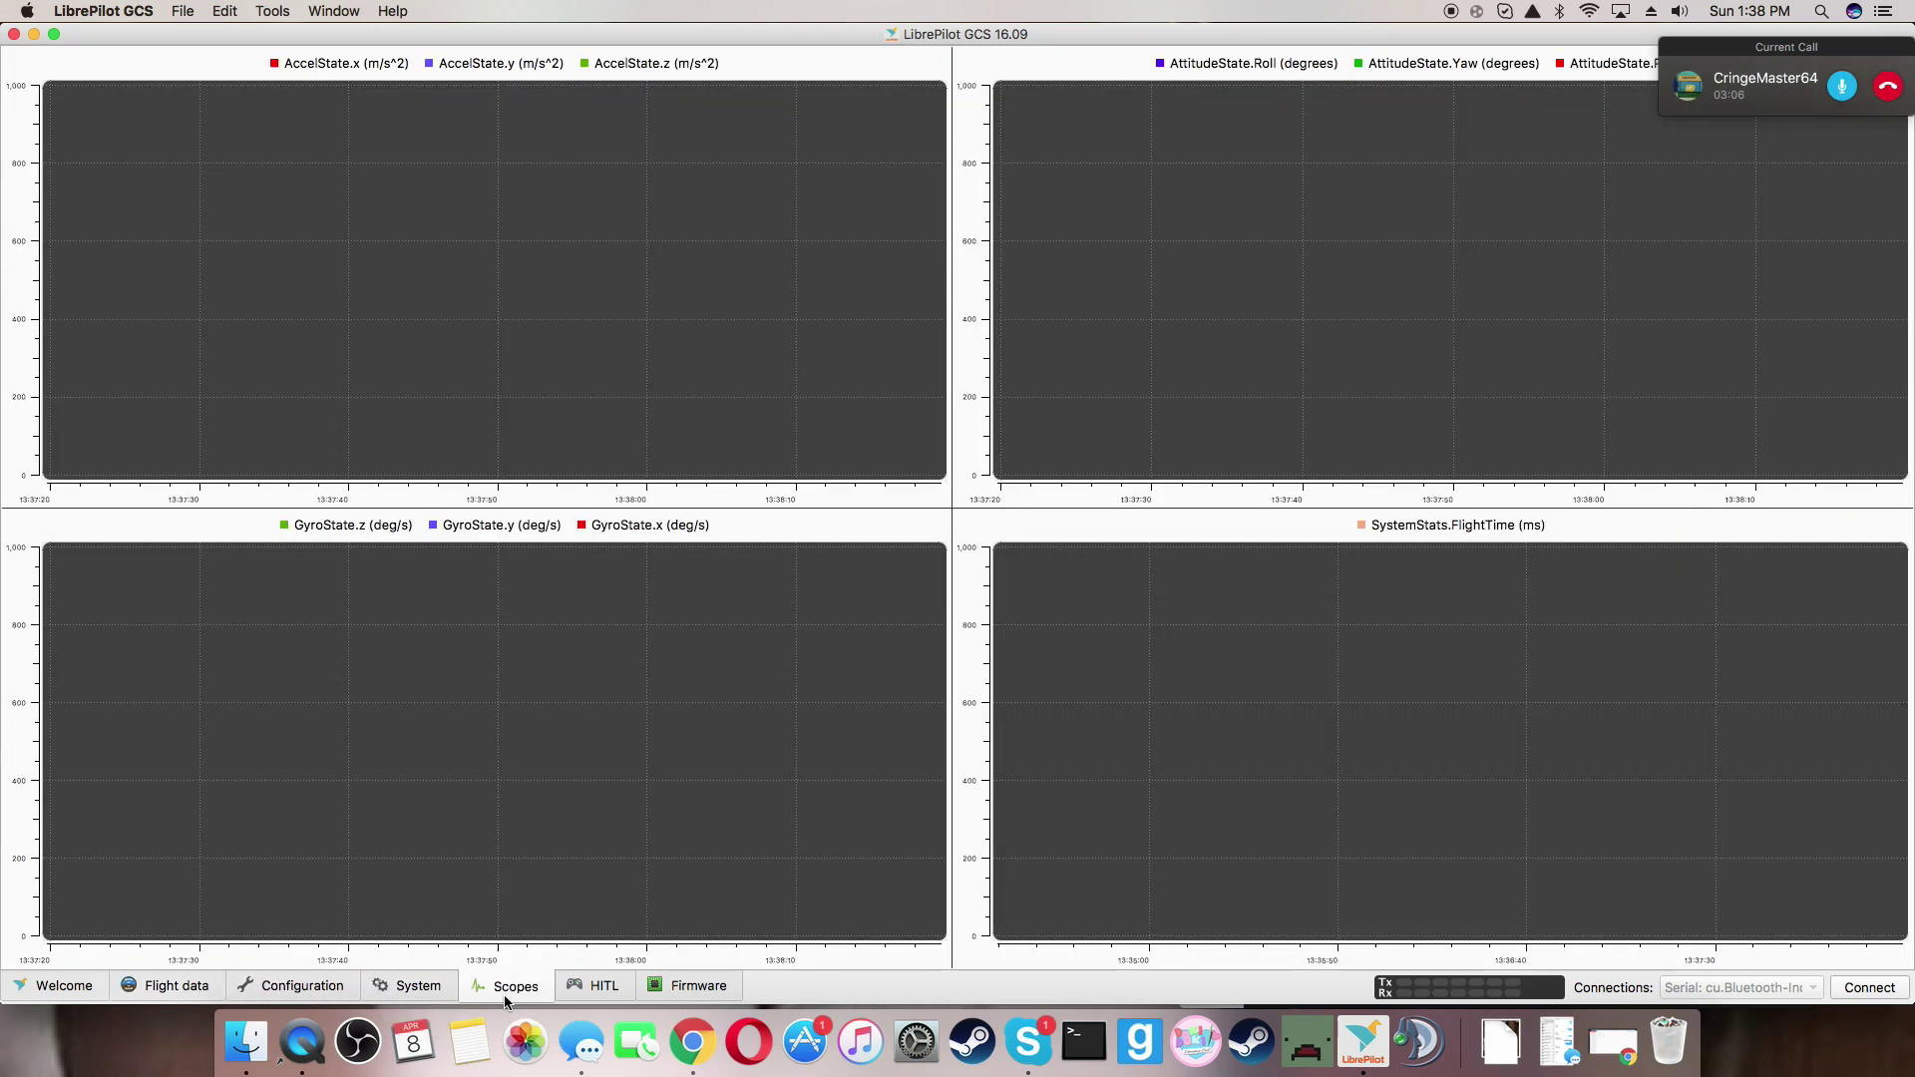
{"action": "left_click", "coordinate": [698, 987]}
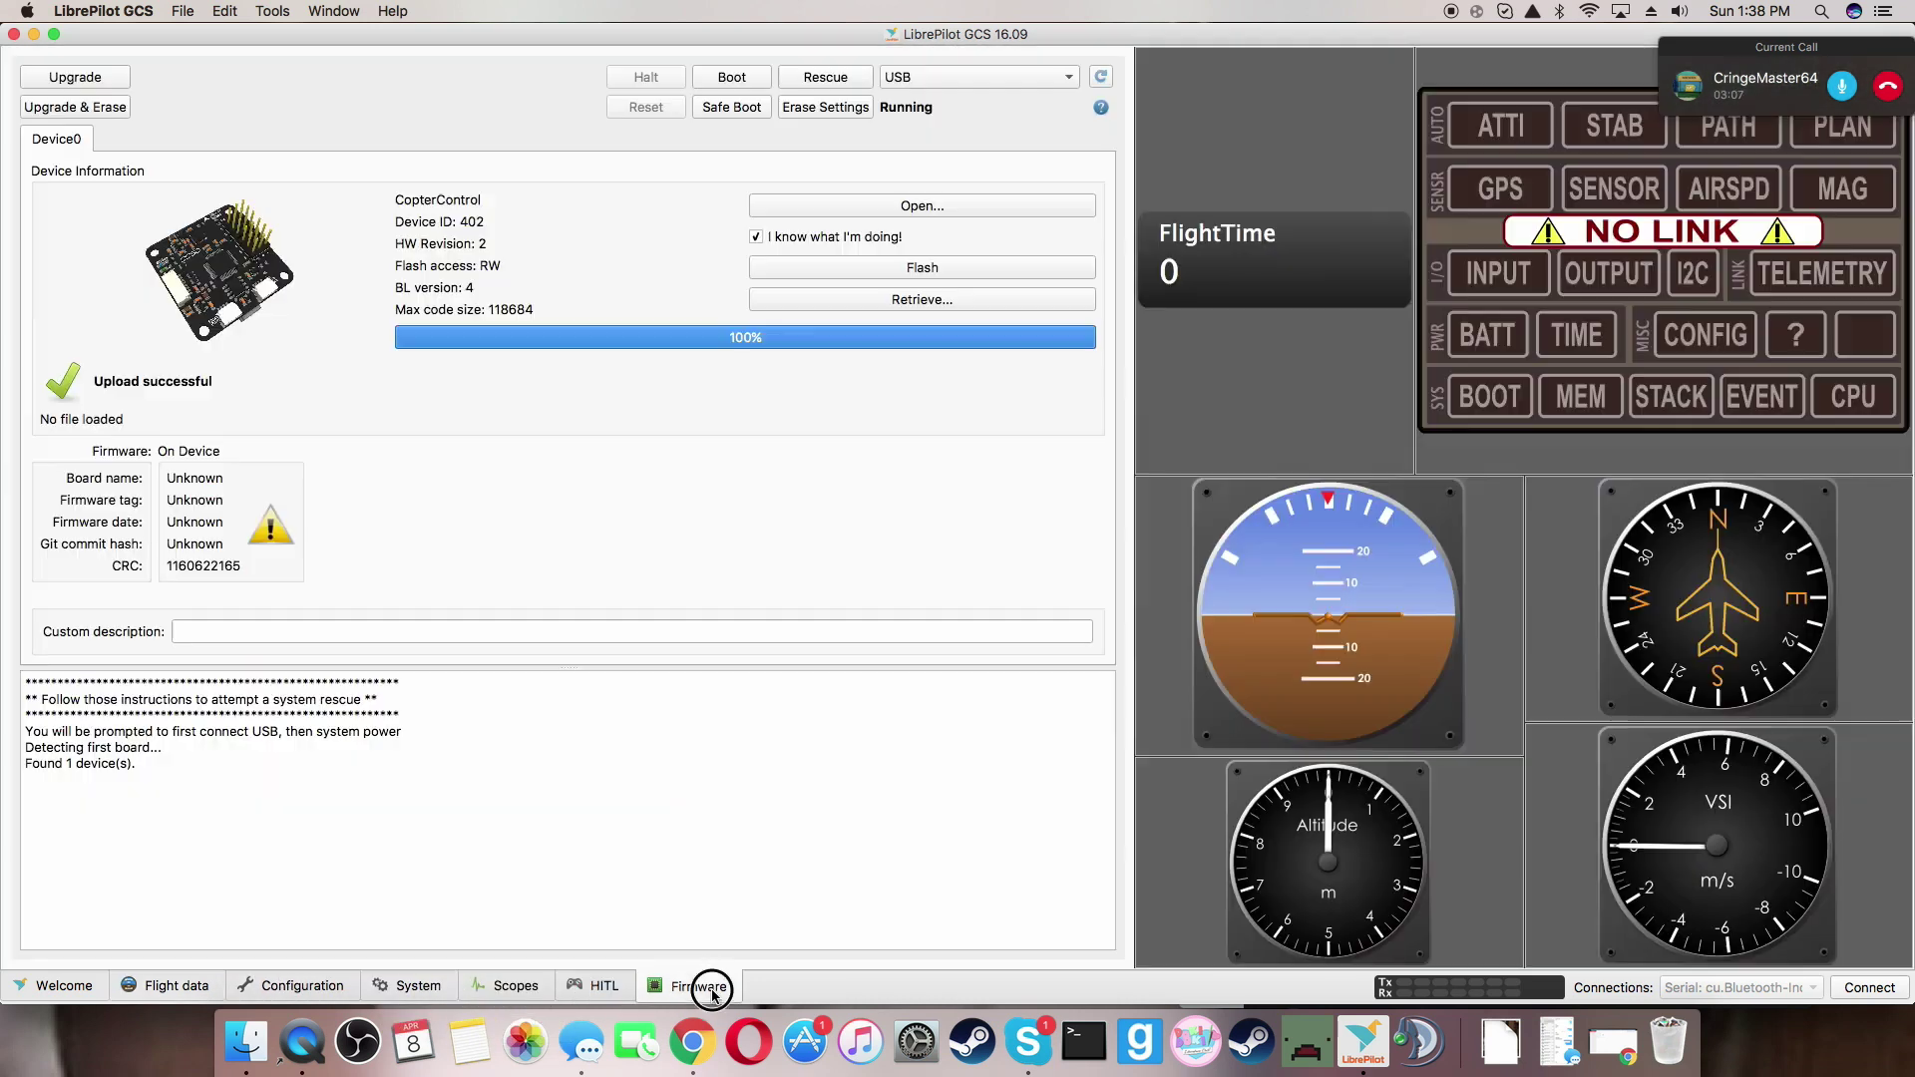
{"action": "left_click", "coordinate": [100, 986]}
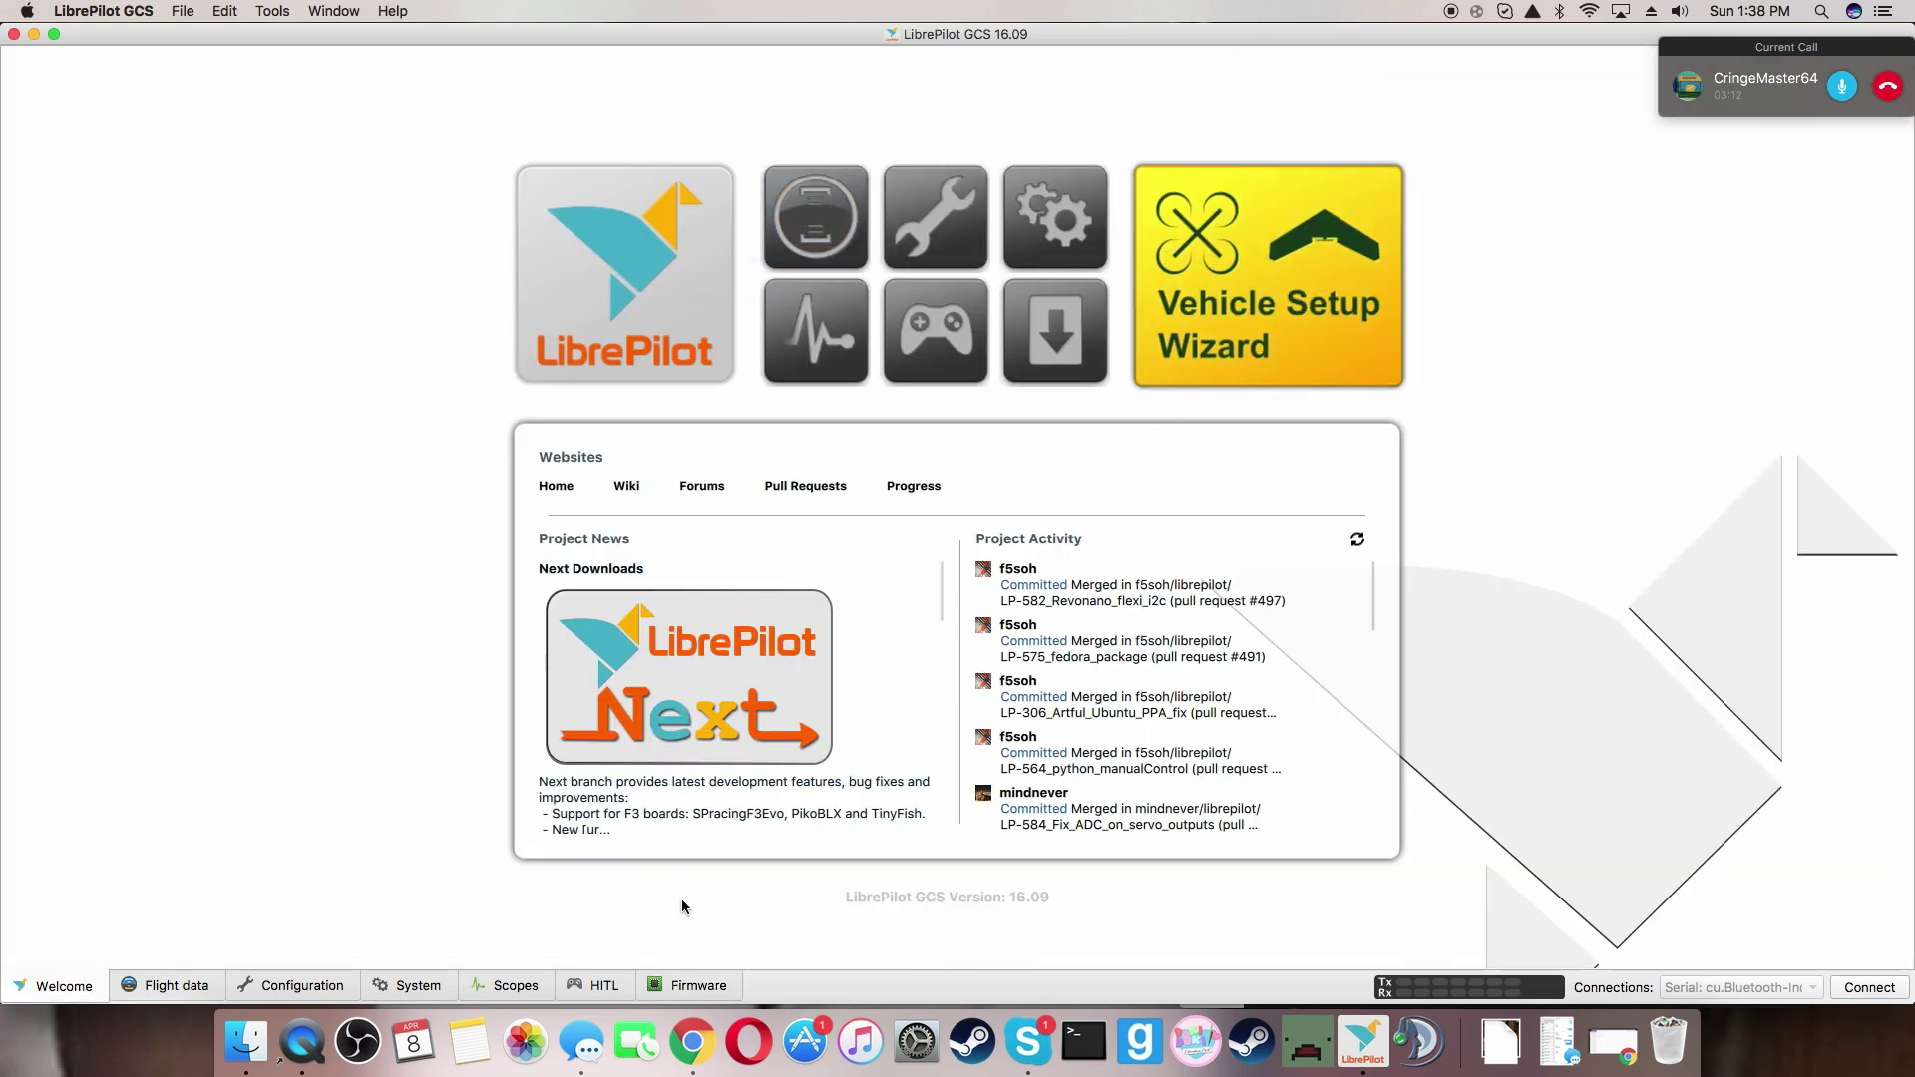
{"action": "left_click", "coordinate": [682, 987]}
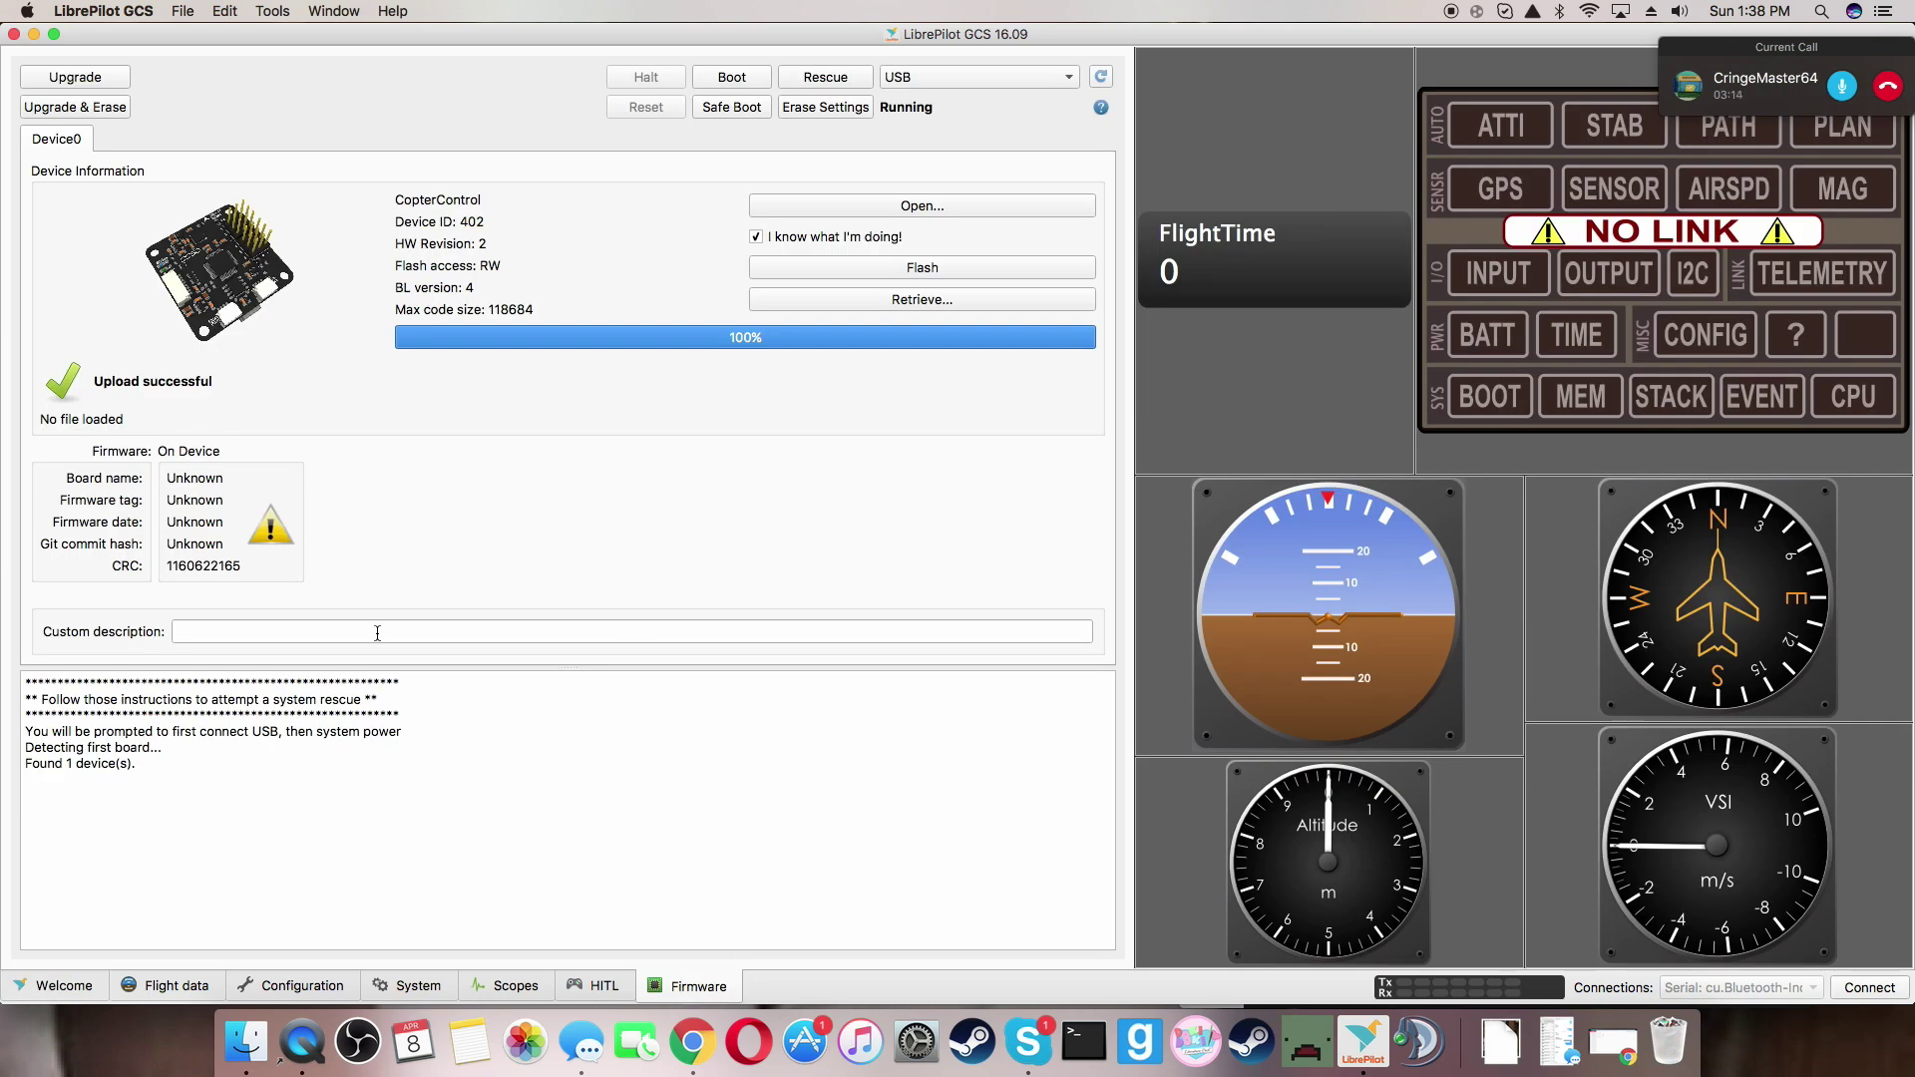
Erase the board's stored settings, view Flight data, and close LibrePilot GCS for a relaunch
{"action": "left_click", "coordinate": [838, 106]}
{"action": "left_click", "coordinate": [1093, 545]}
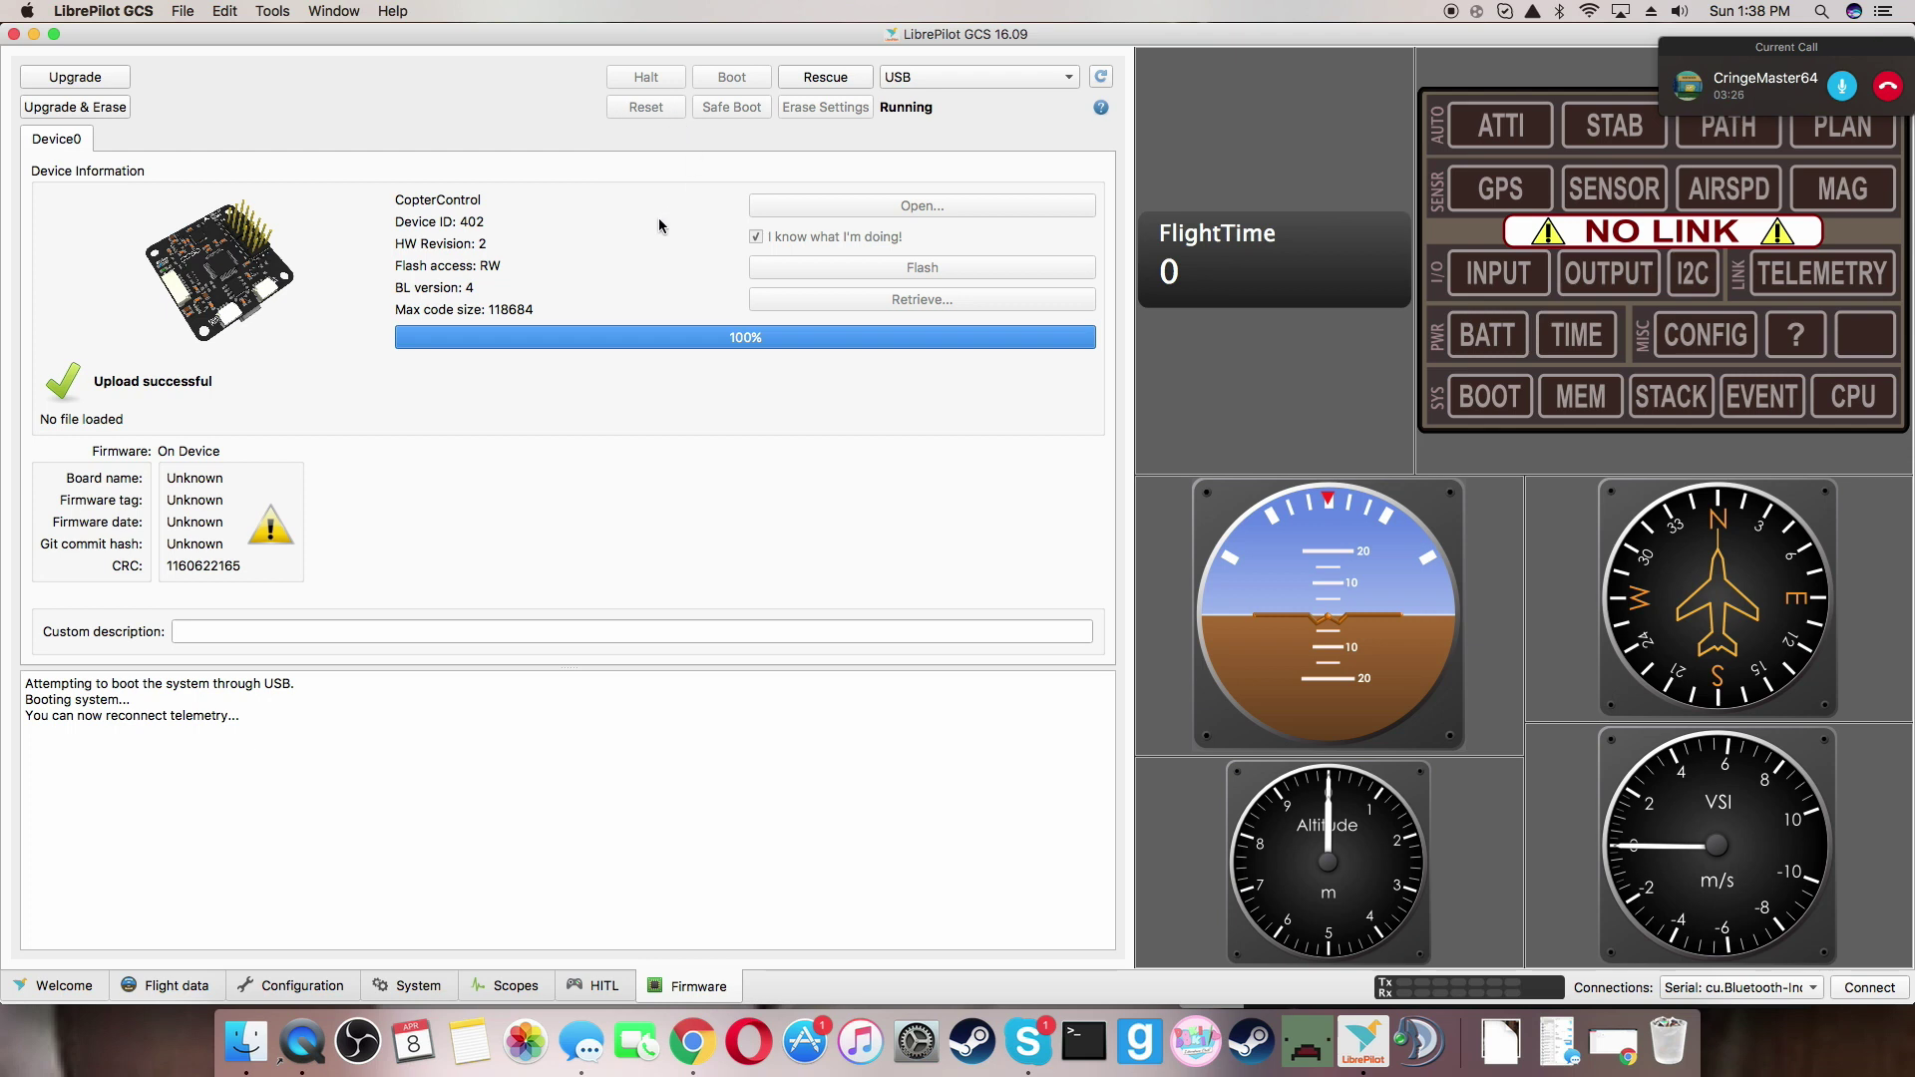
{"action": "left_click", "coordinate": [128, 987]}
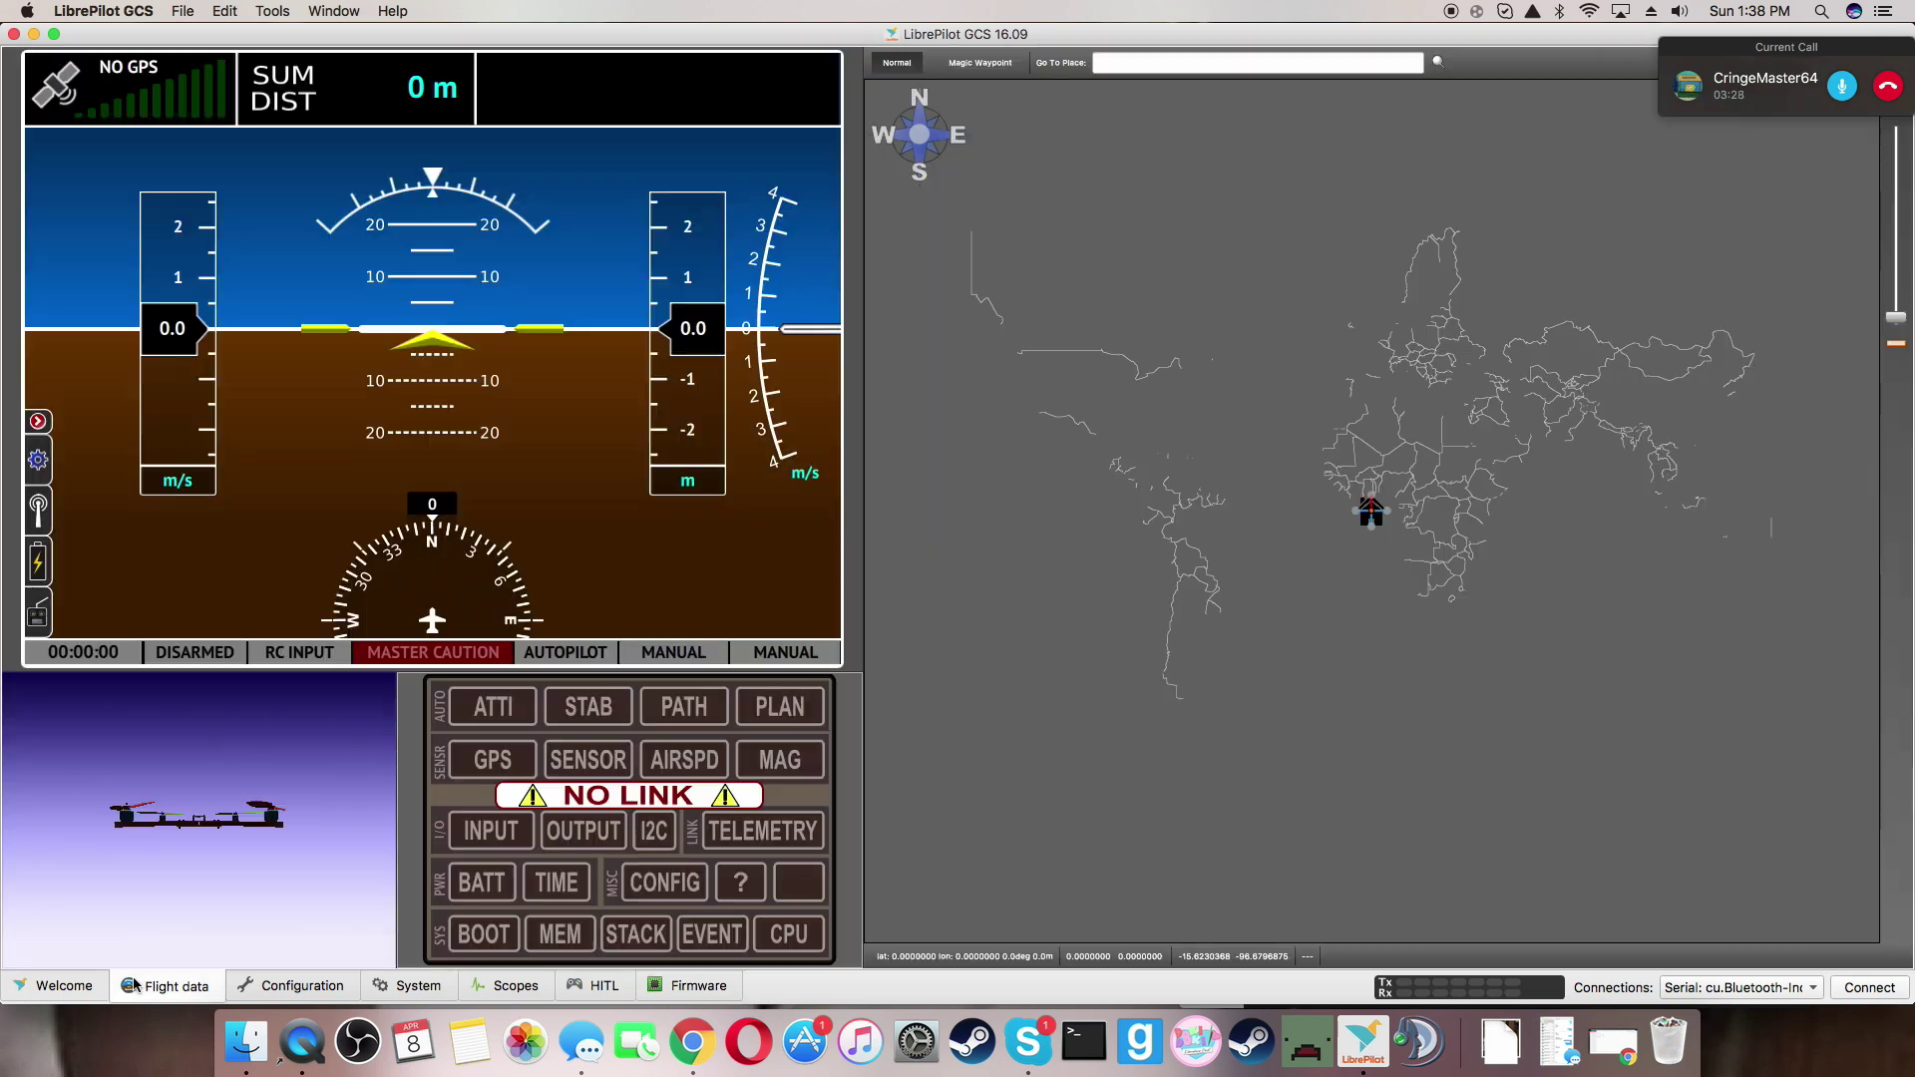
{"action": "left_click", "coordinate": [14, 37]}
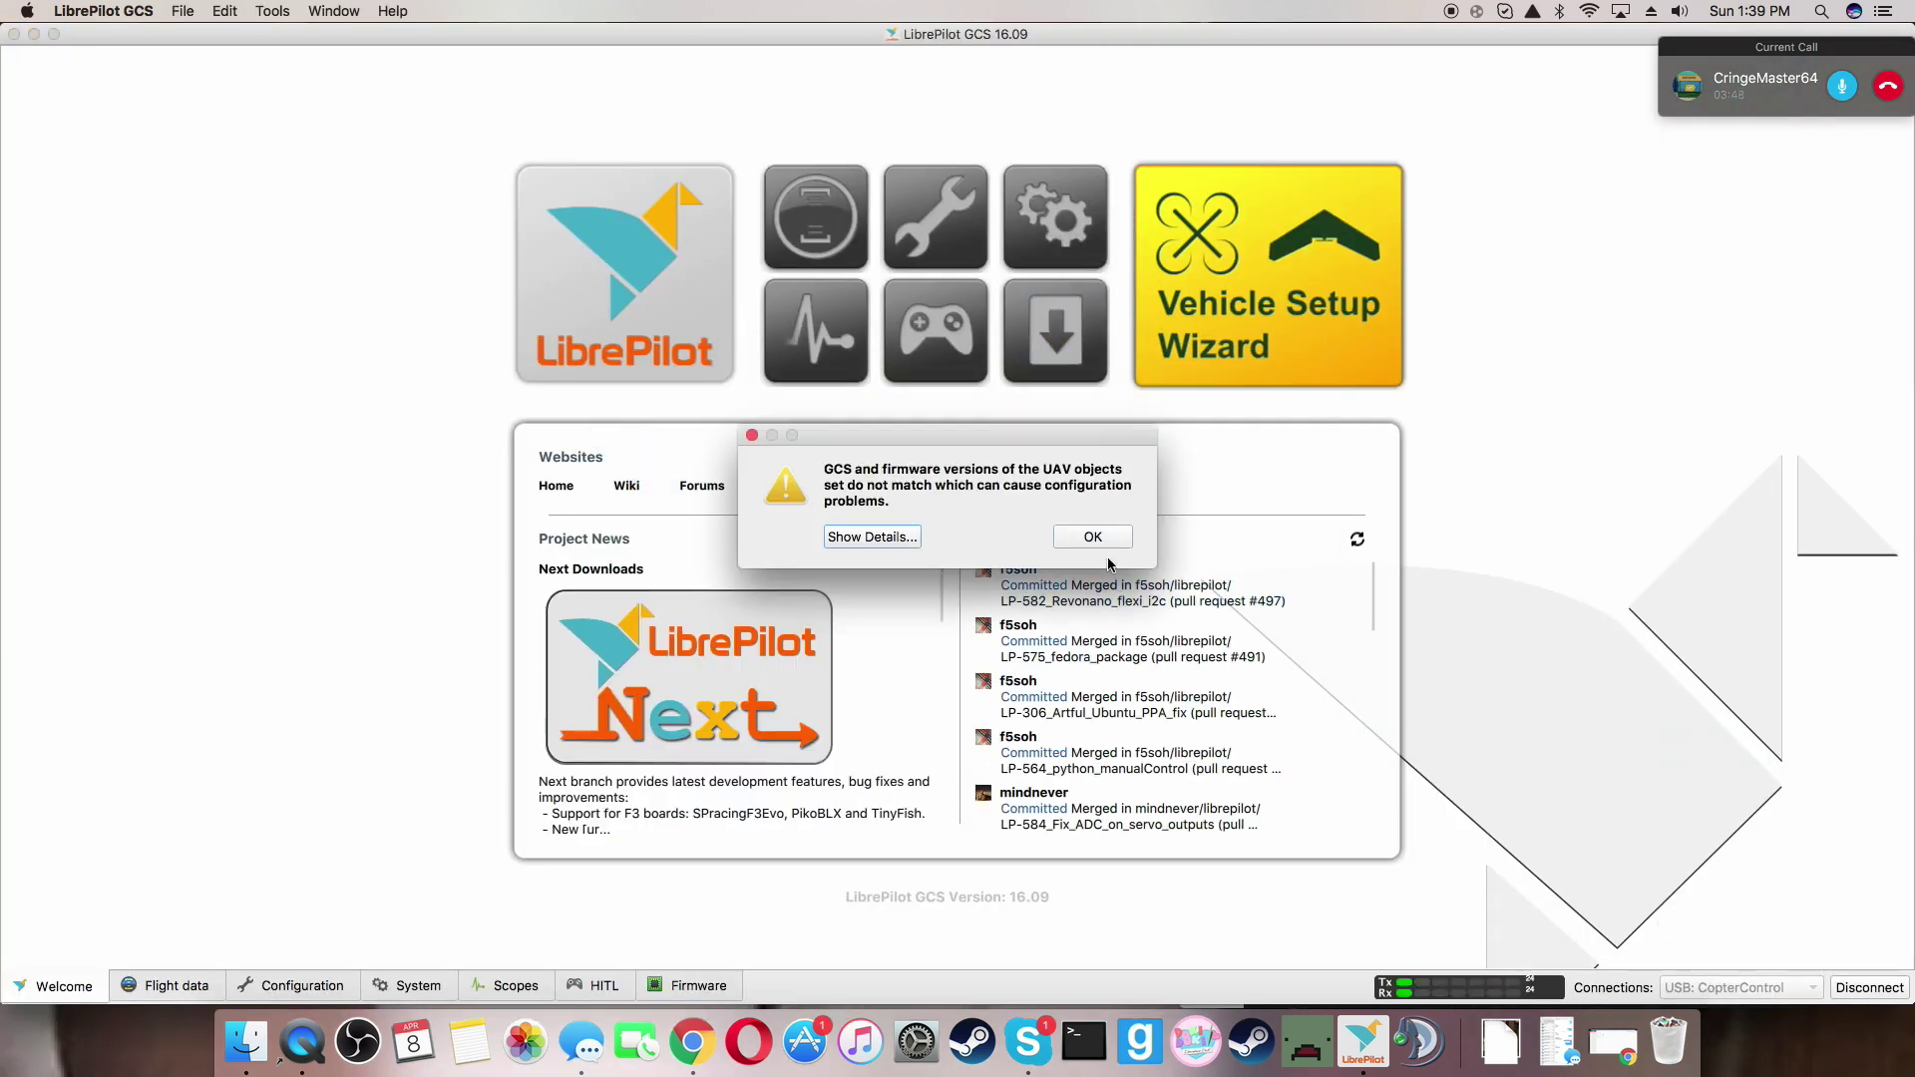
Dismiss the UAV object version-mismatch warning and launch the Vehicle Setup Wizard
{"action": "left_click", "coordinate": [1107, 544]}
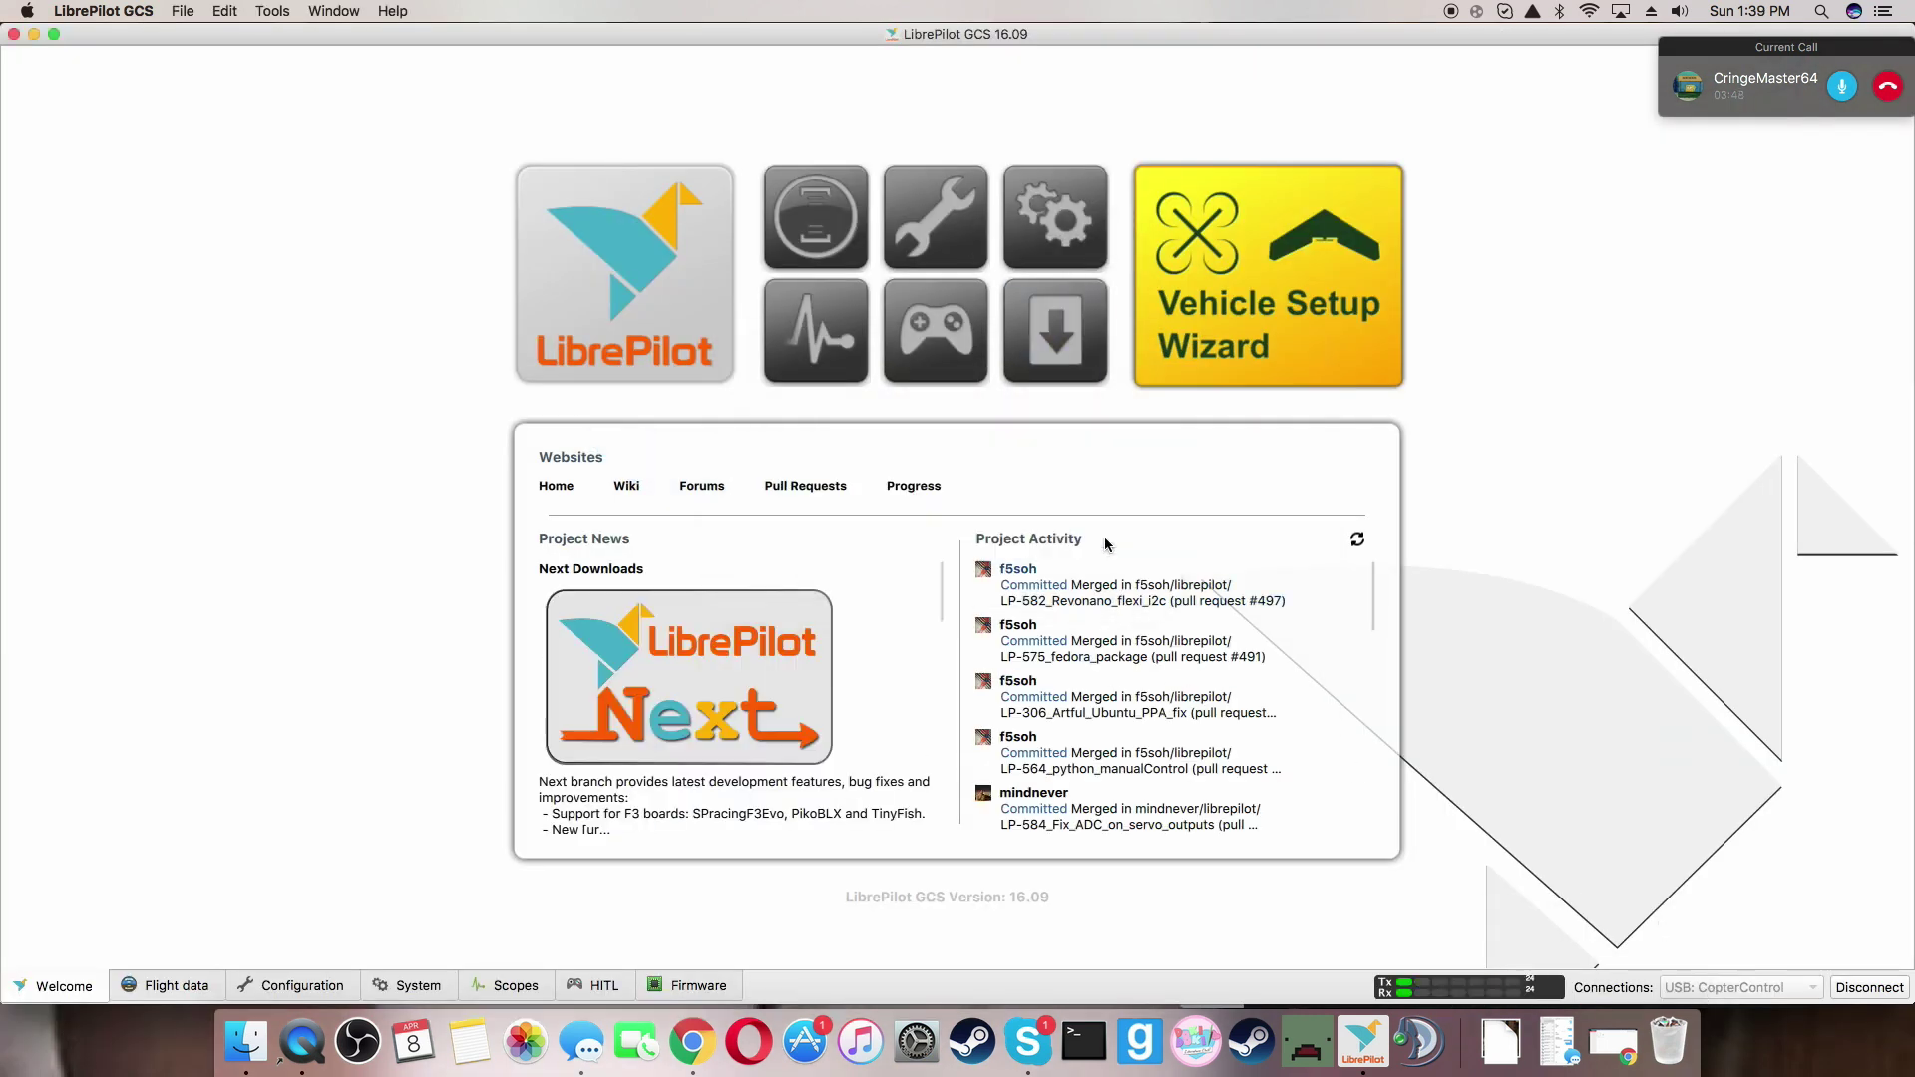
{"action": "left_click", "coordinate": [1344, 290]}
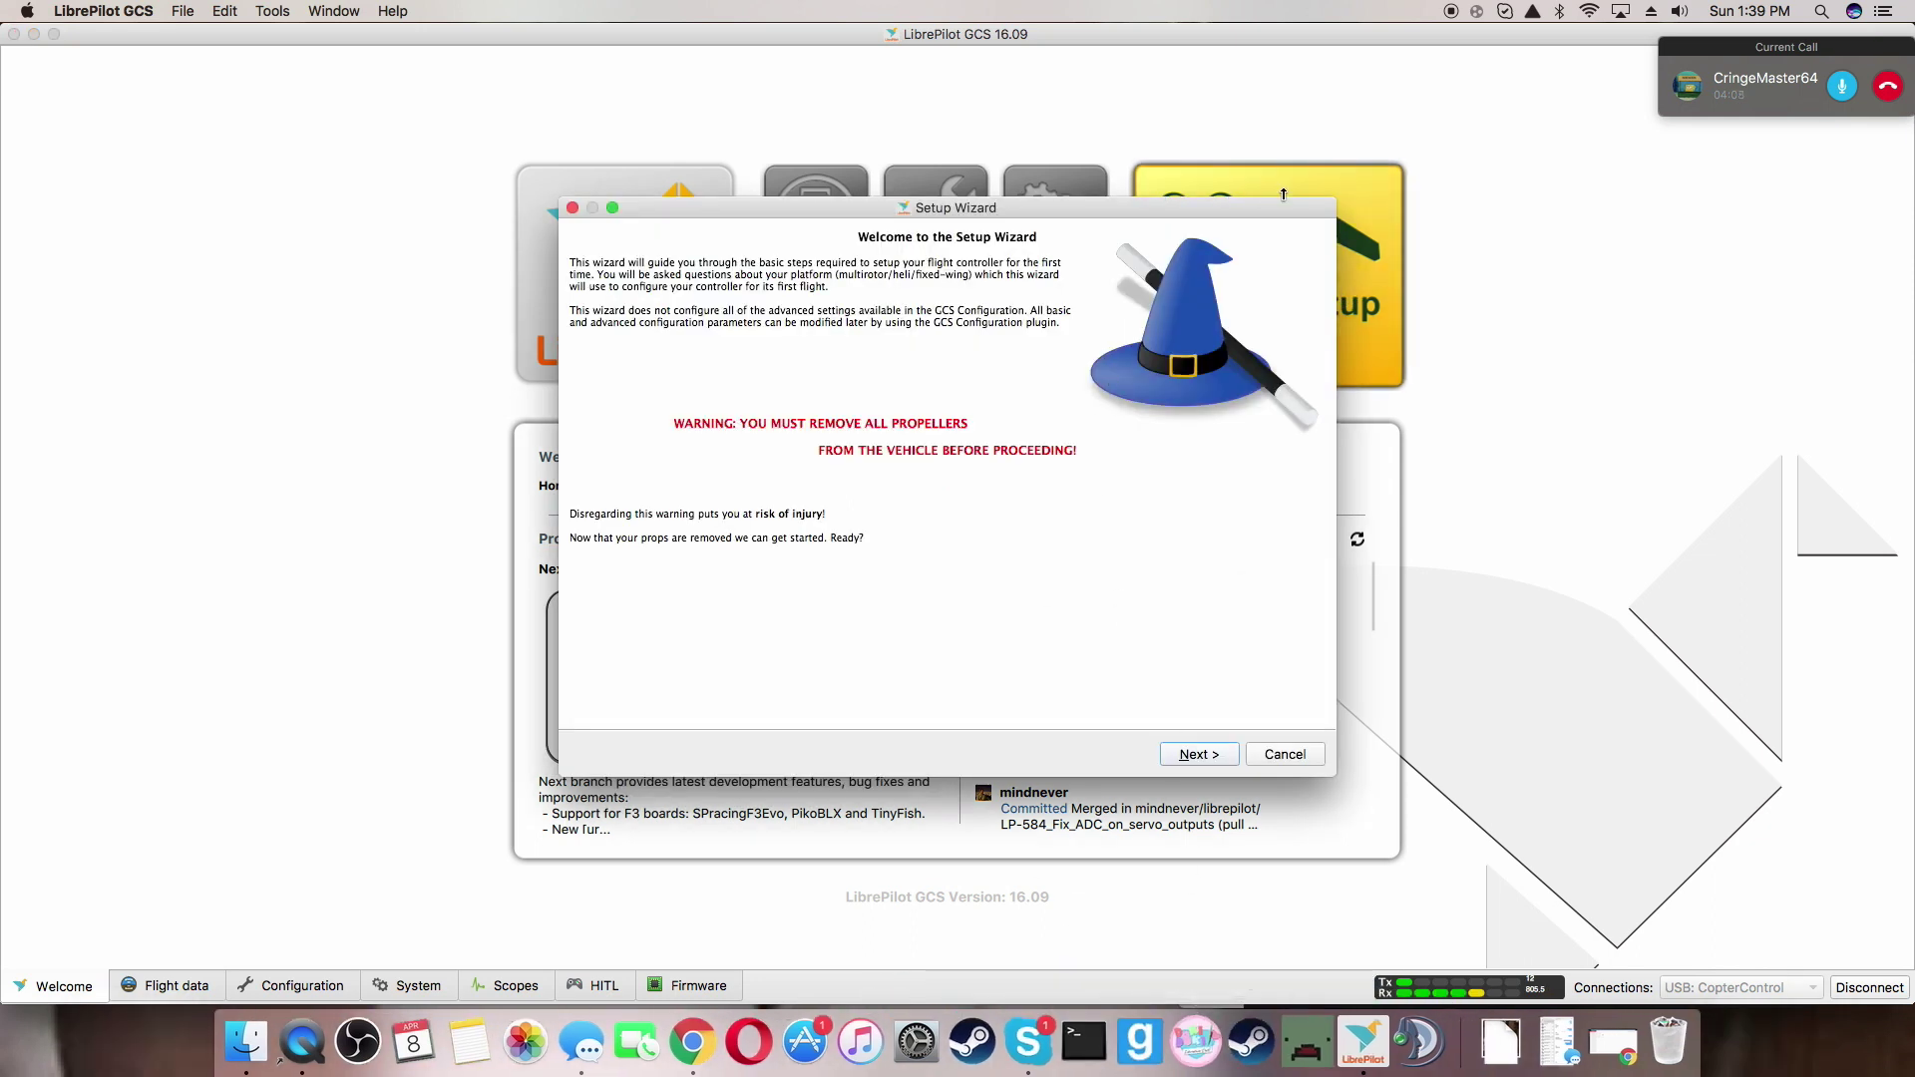
Pass the wizard's welcome page and upgrade the firmware with Erase all settings checked
{"action": "mouse_move", "coordinate": [1276, 214]}
{"action": "left_mouse_down"}
{"action": "mouse_move", "coordinate": [1013, 205]}
{"action": "mouse_move", "coordinate": [1270, 194]}
{"action": "left_mouse_up"}
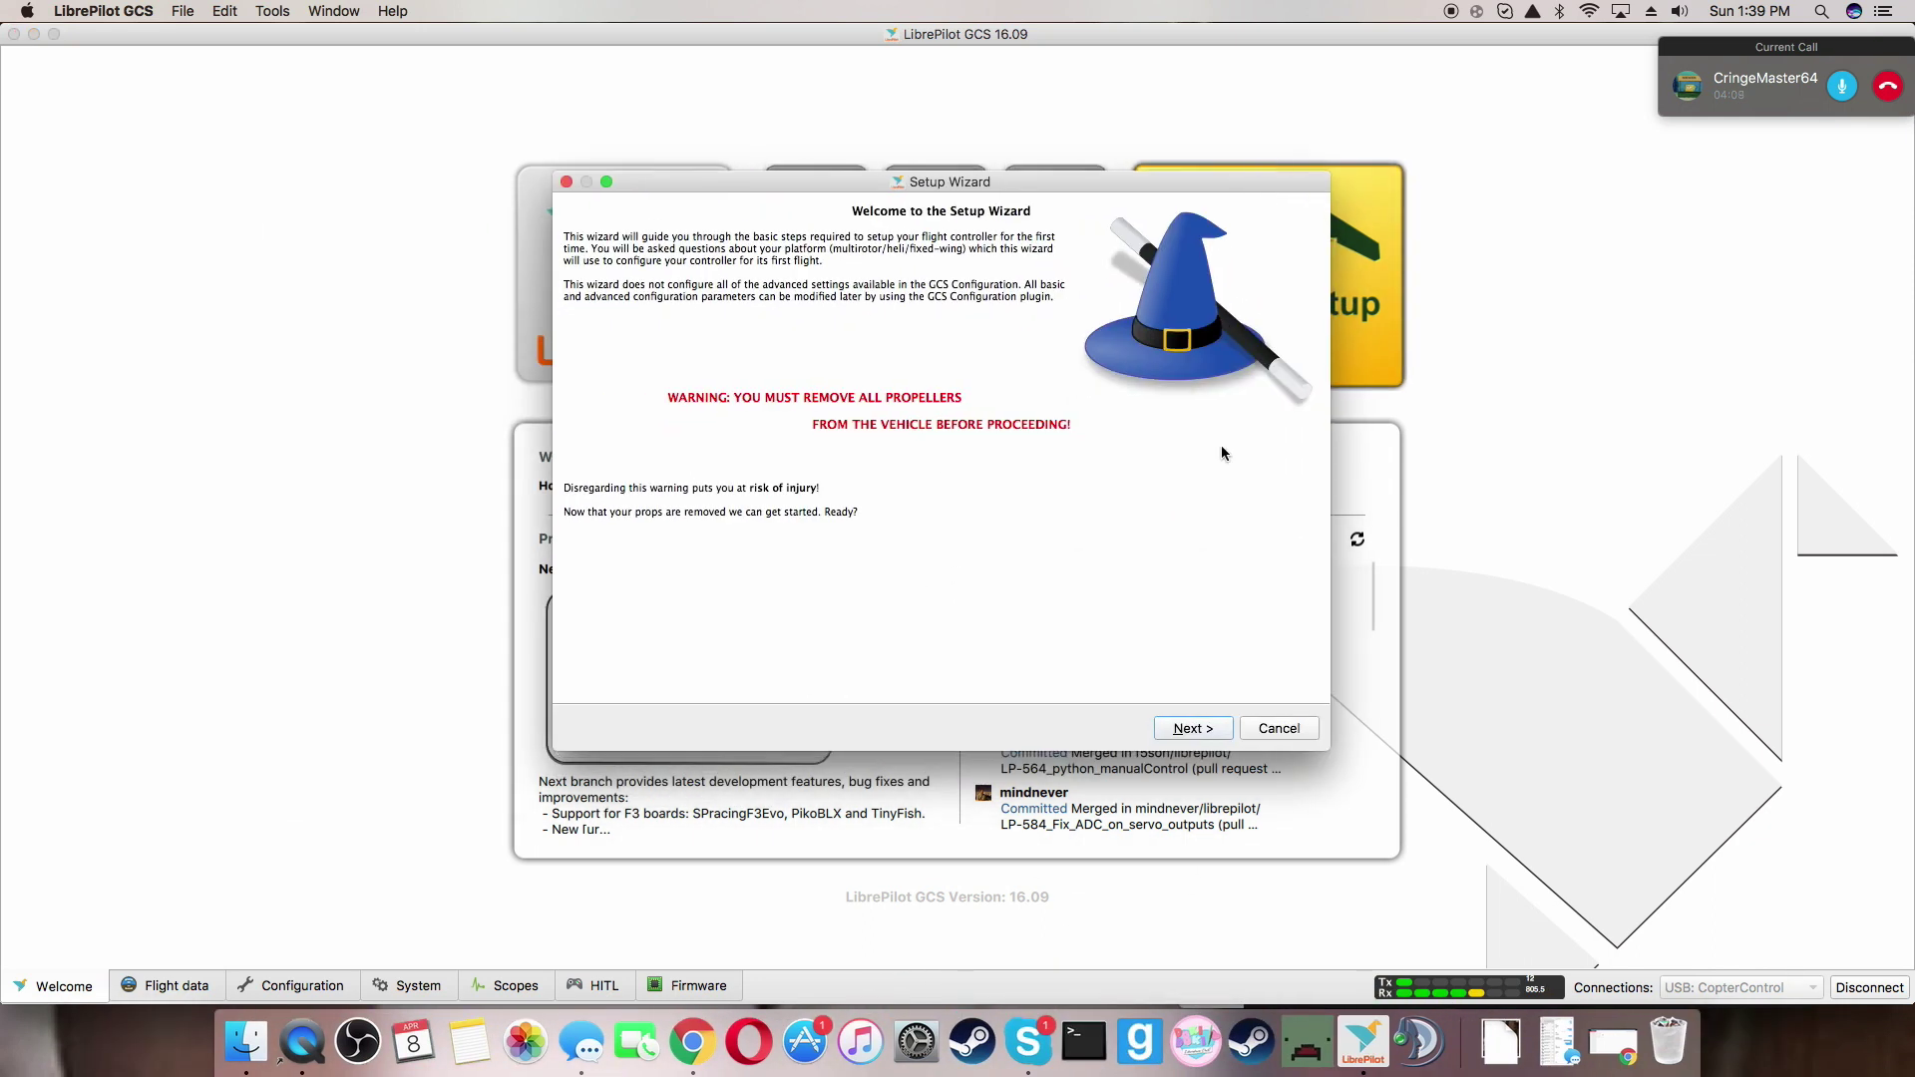
{"action": "left_click", "coordinate": [1186, 730]}
{"action": "left_click", "coordinate": [989, 578]}
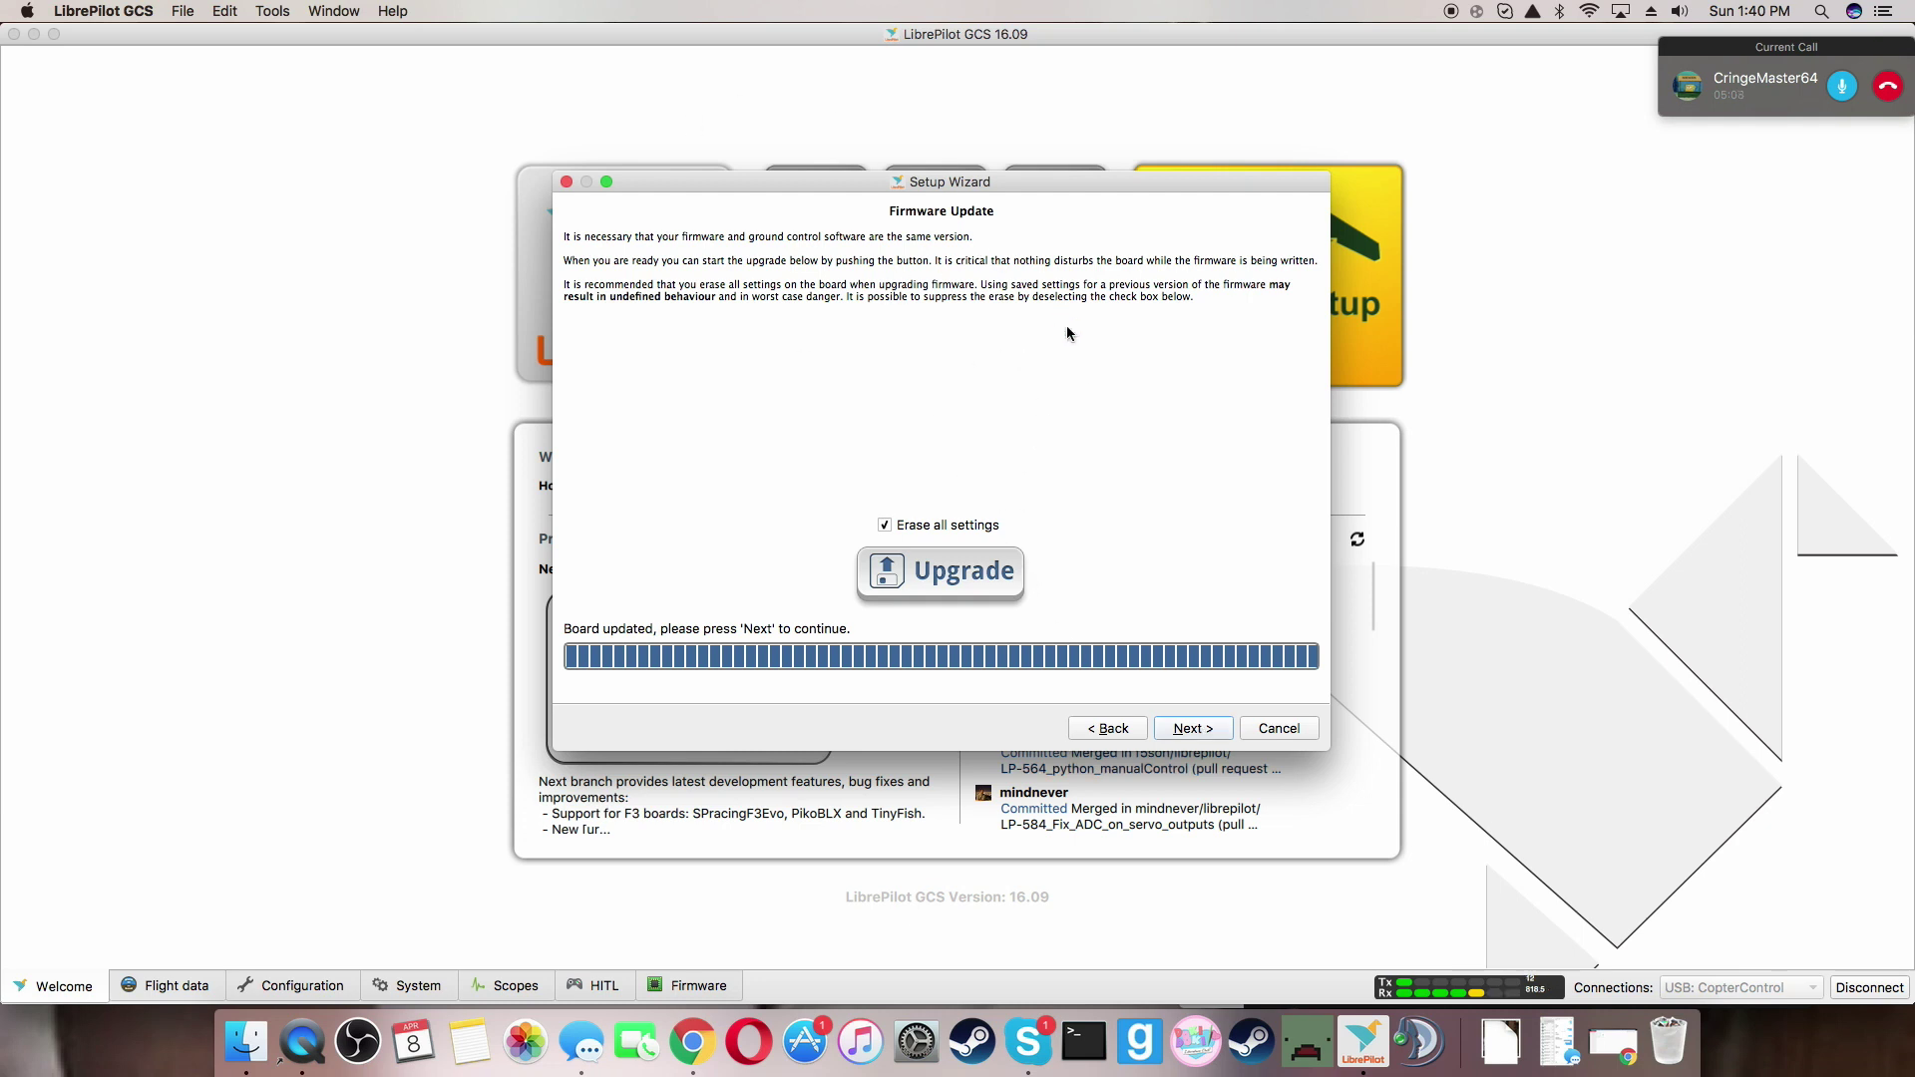
Continue to Board Identification and accept the detected CopterControl 3D board
{"action": "left_click", "coordinate": [1185, 727]}
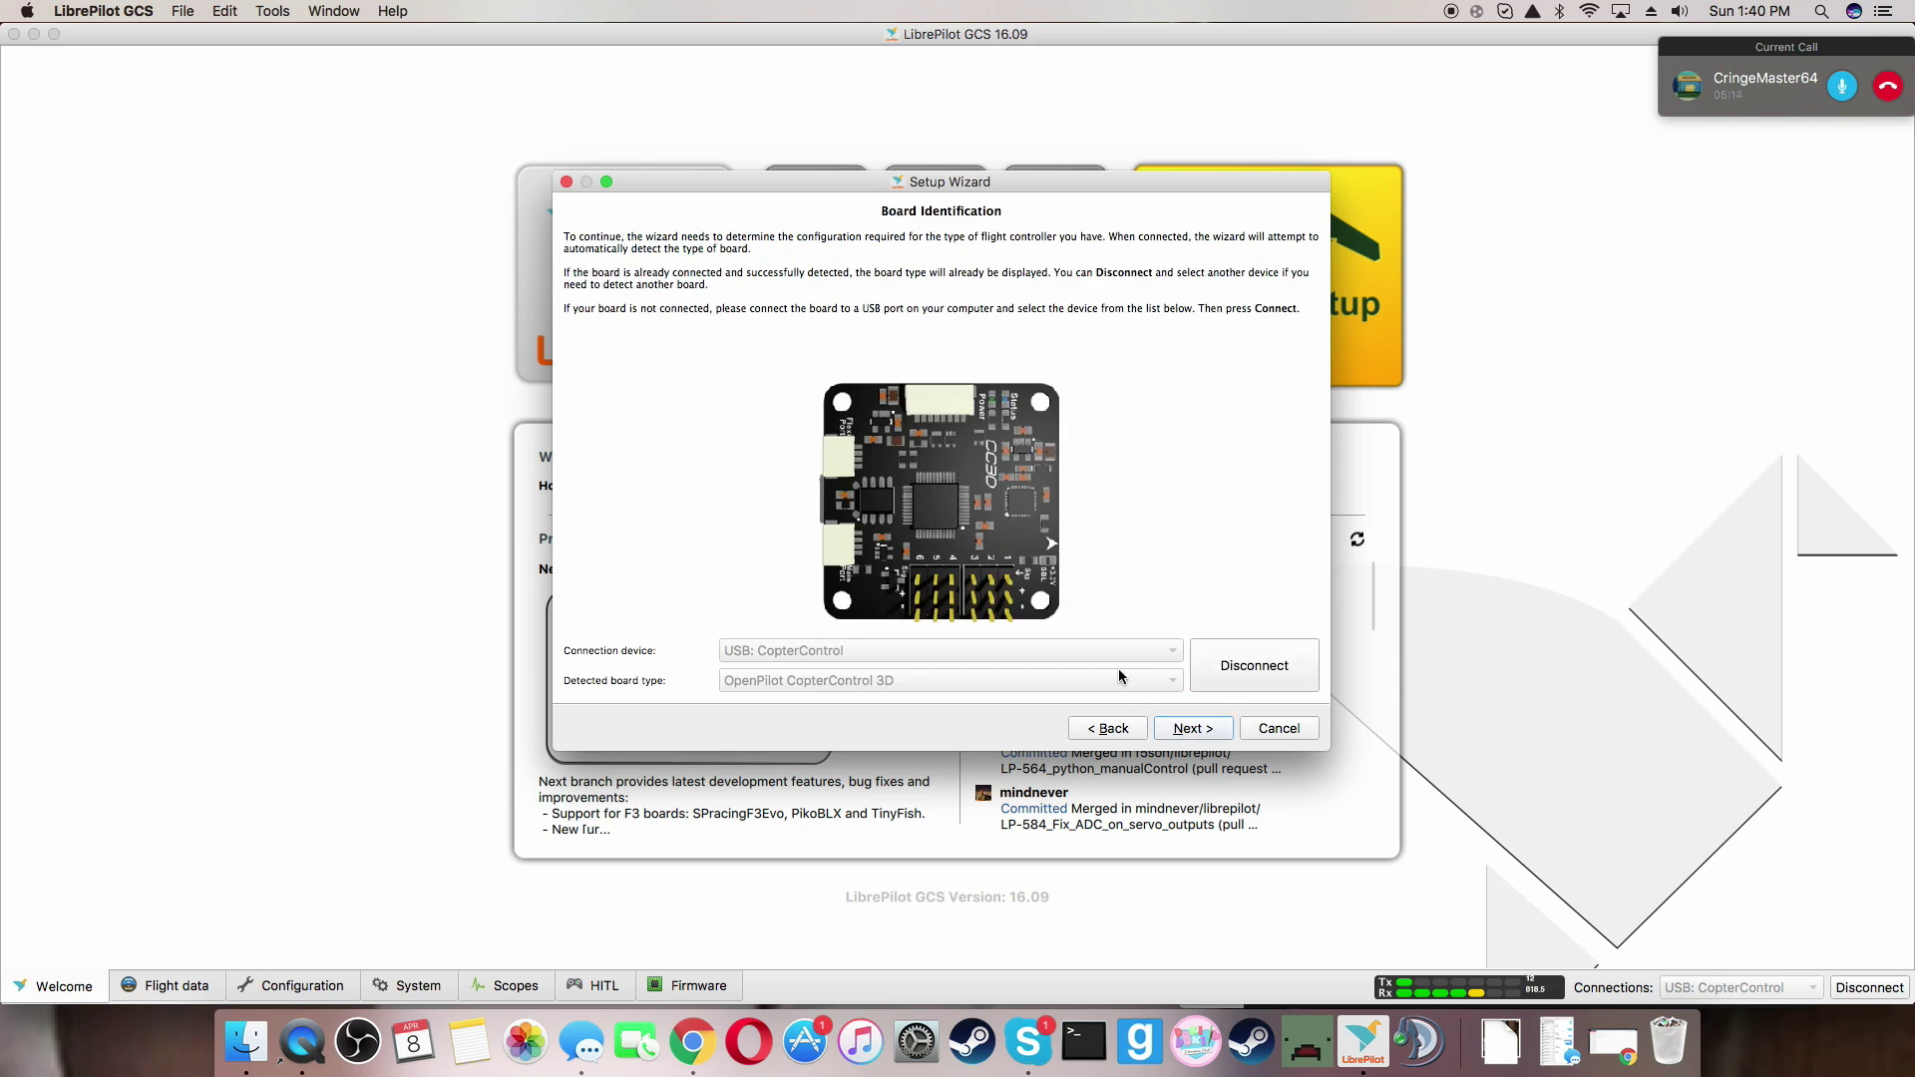
{"action": "left_click", "coordinate": [1200, 734]}
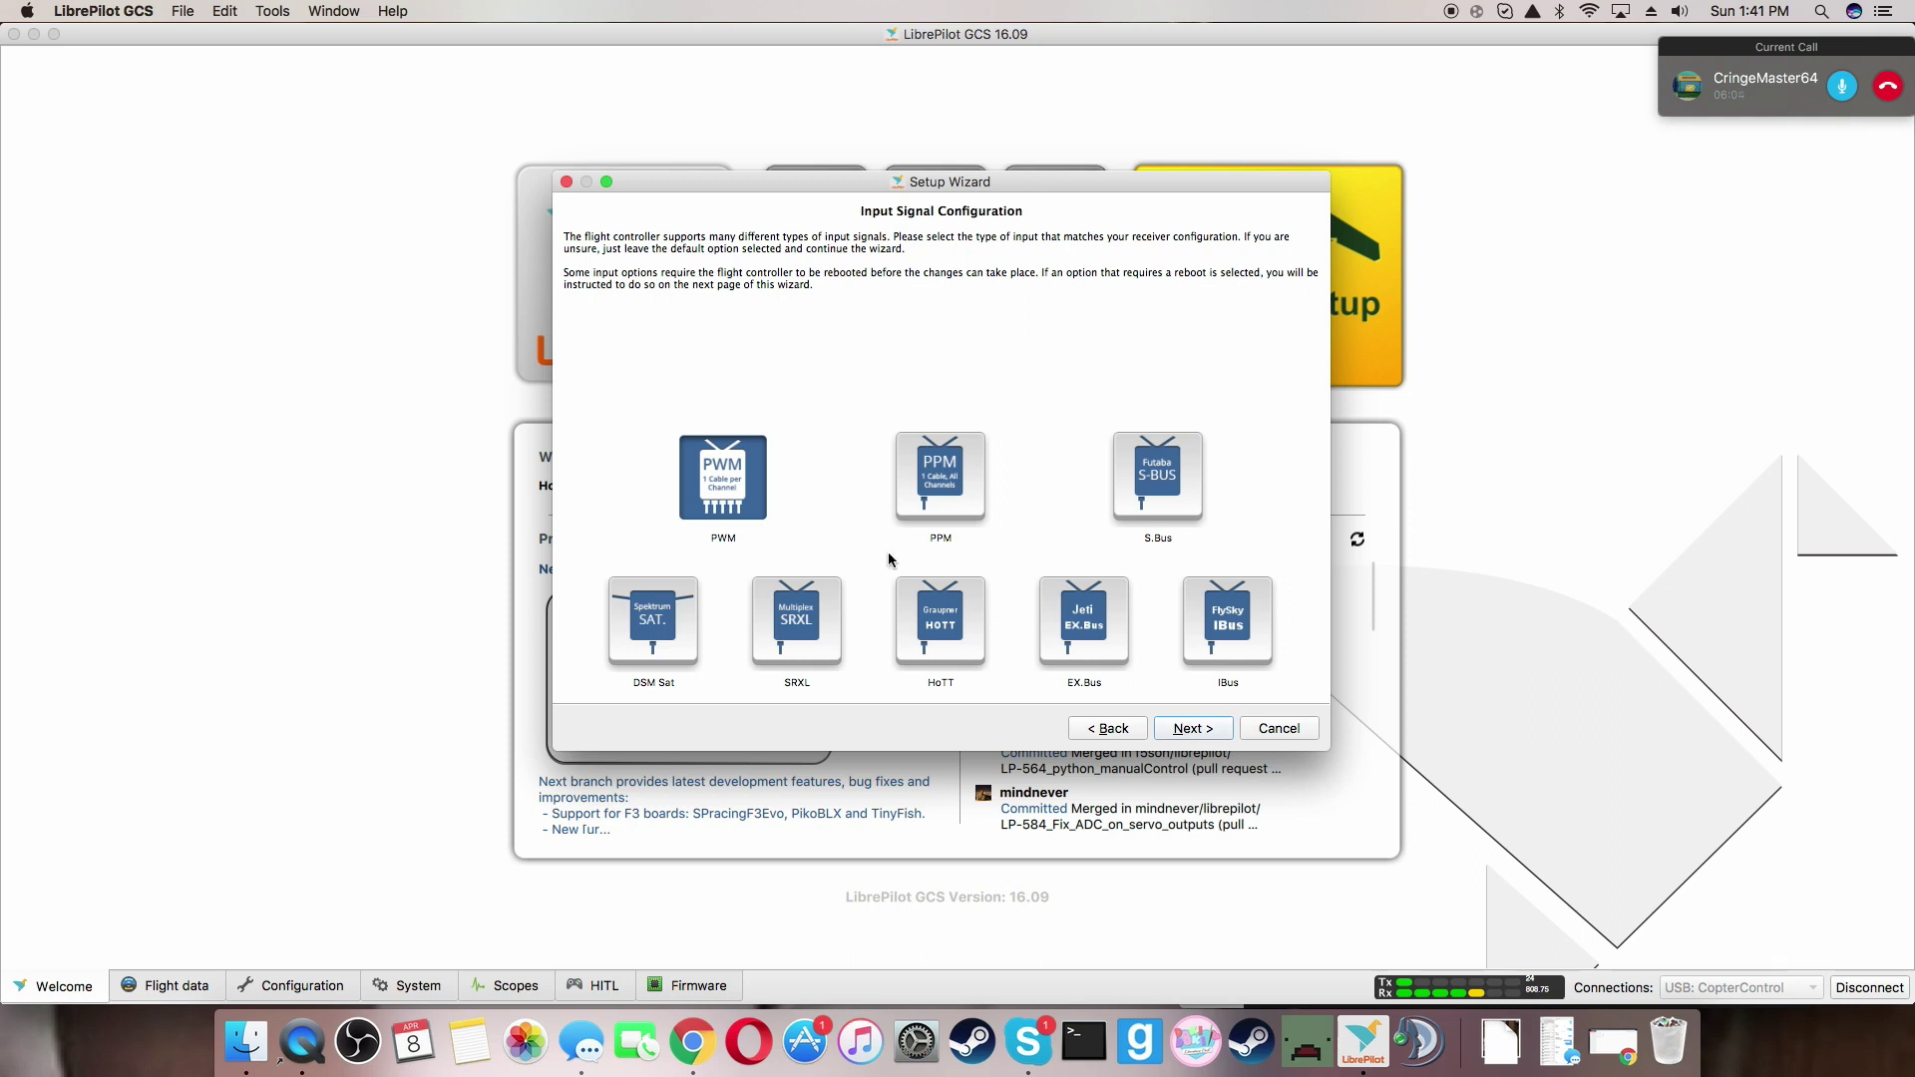
Keep PWM input, Multirotor, Quadcopter X and Rapid ESC (490 Hz) through to the summary
{"action": "left_click", "coordinate": [1207, 730]}
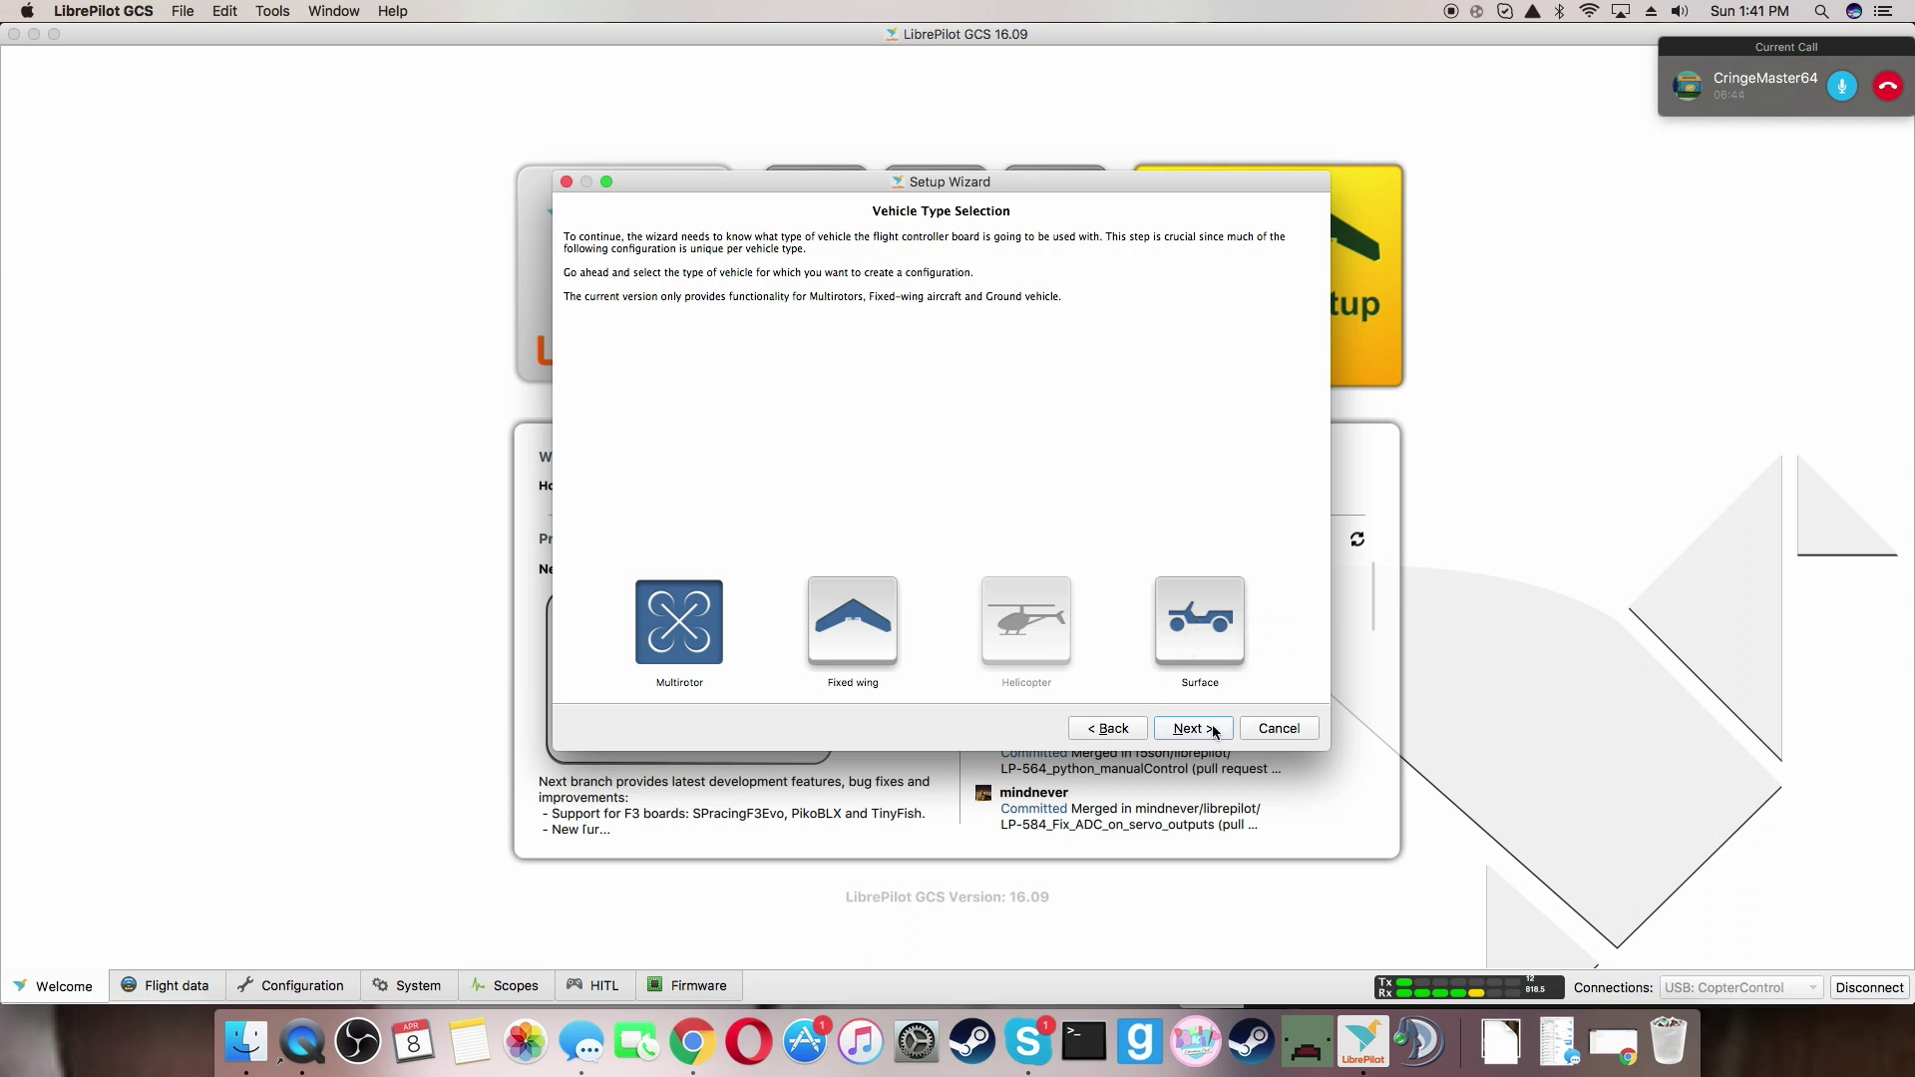
{"action": "left_click", "coordinate": [1215, 731]}
{"action": "left_click", "coordinate": [1215, 731]}
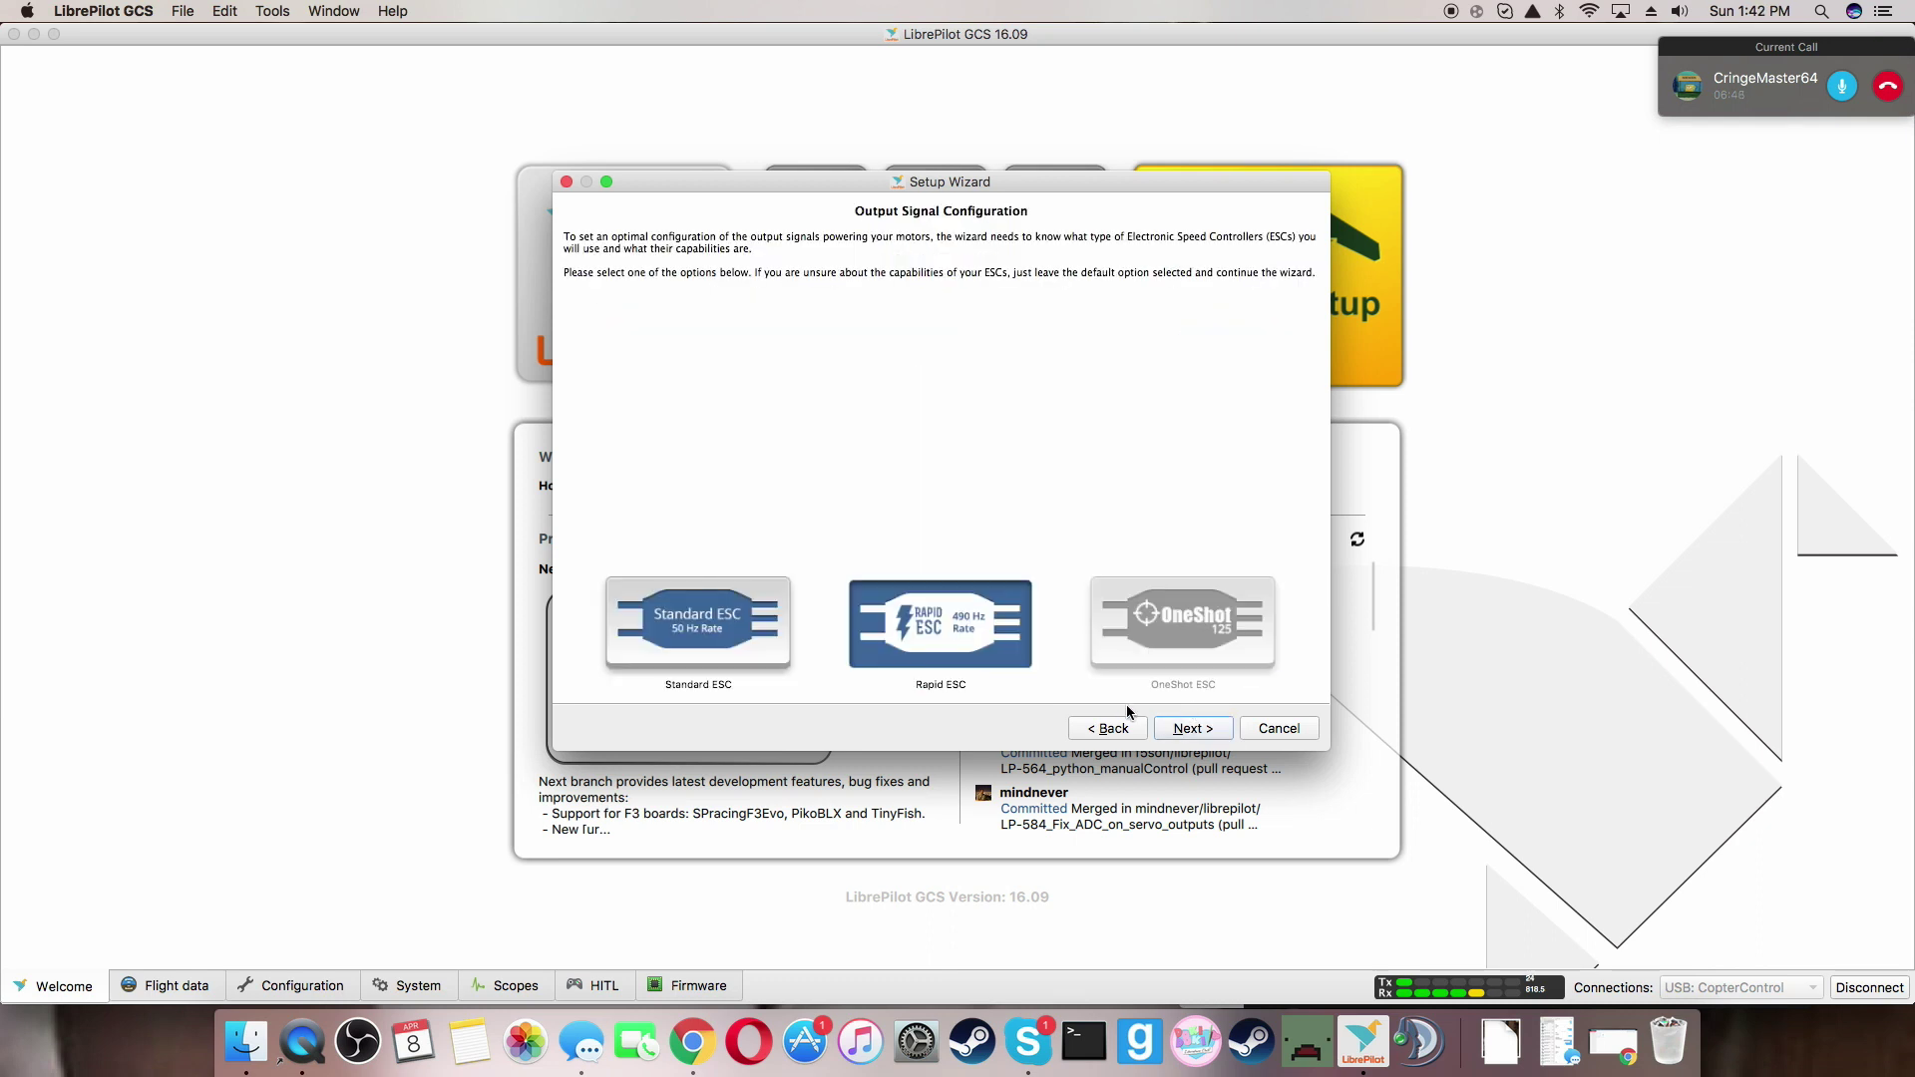
{"action": "left_click", "coordinate": [1215, 731]}
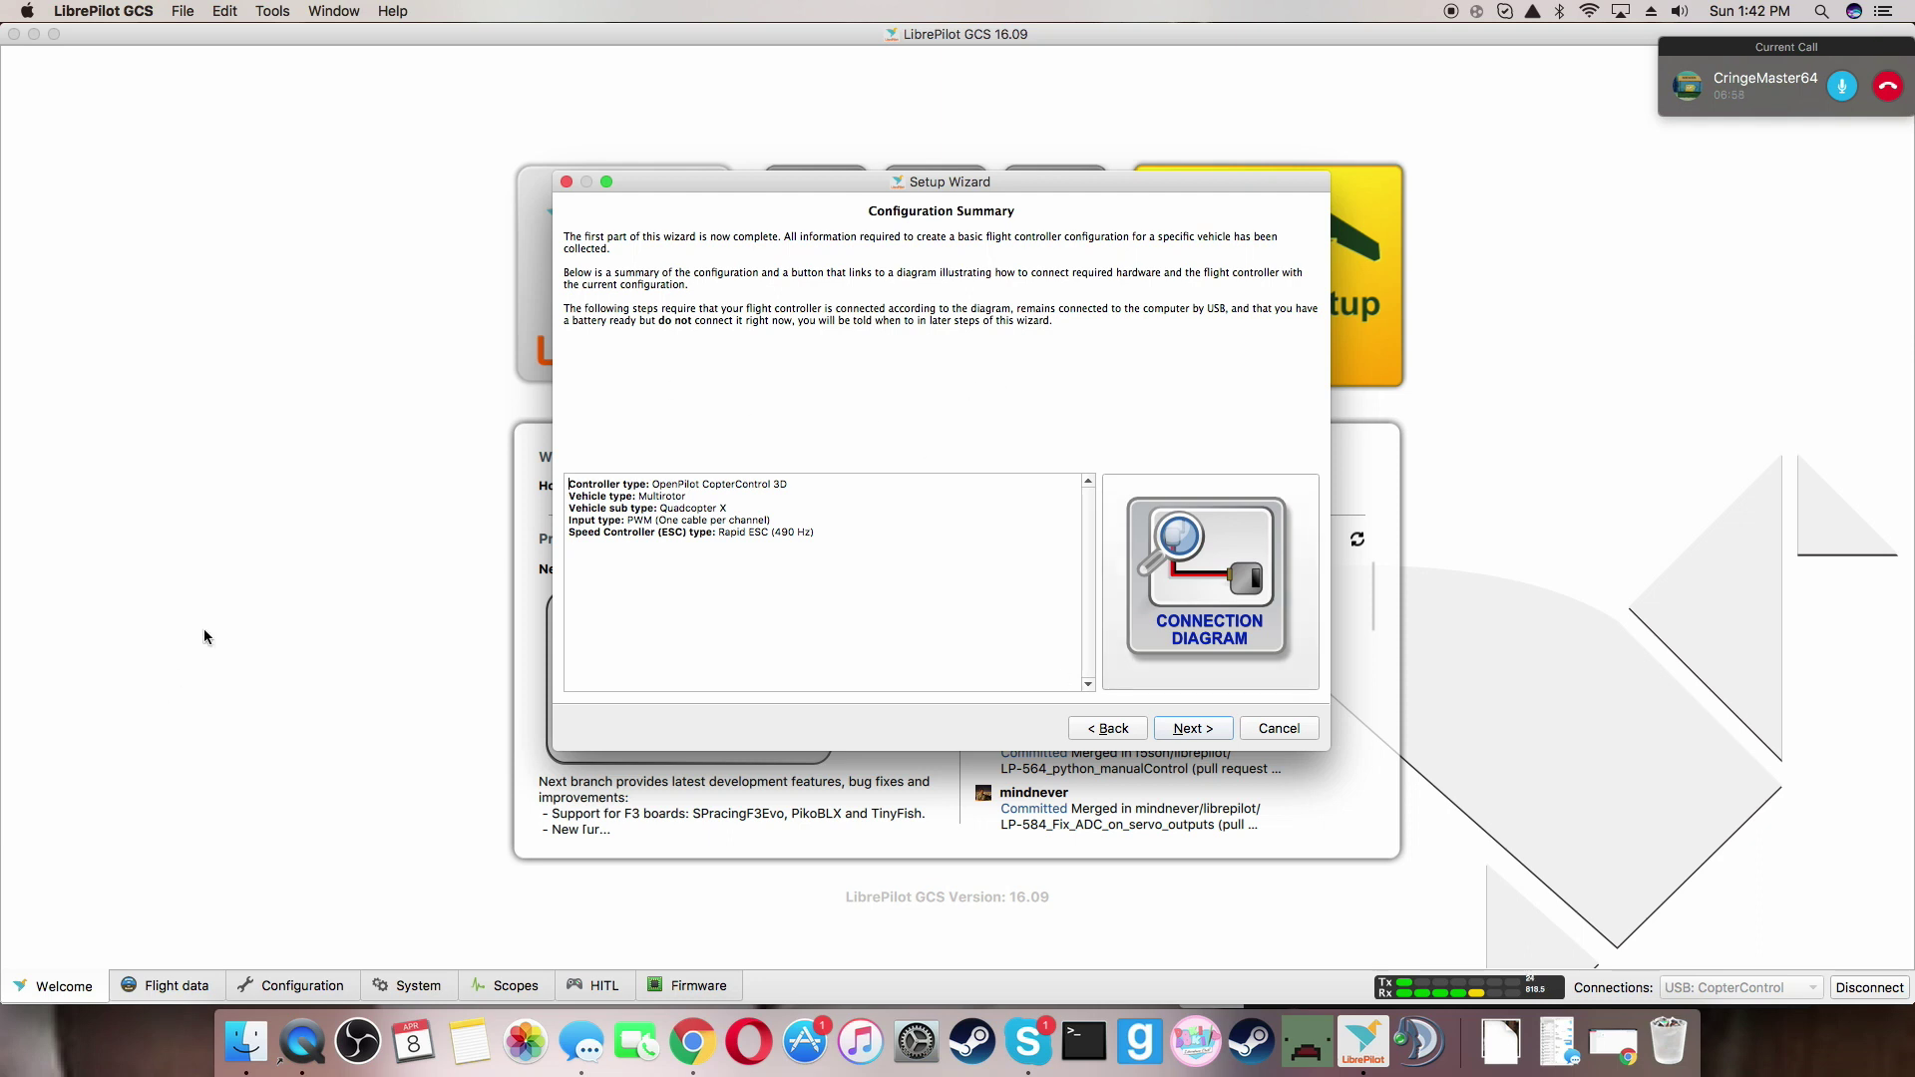
Inspect the quadcopter connection diagram, close it, and advance to Sensor Calibration
{"action": "left_click", "coordinate": [1153, 554]}
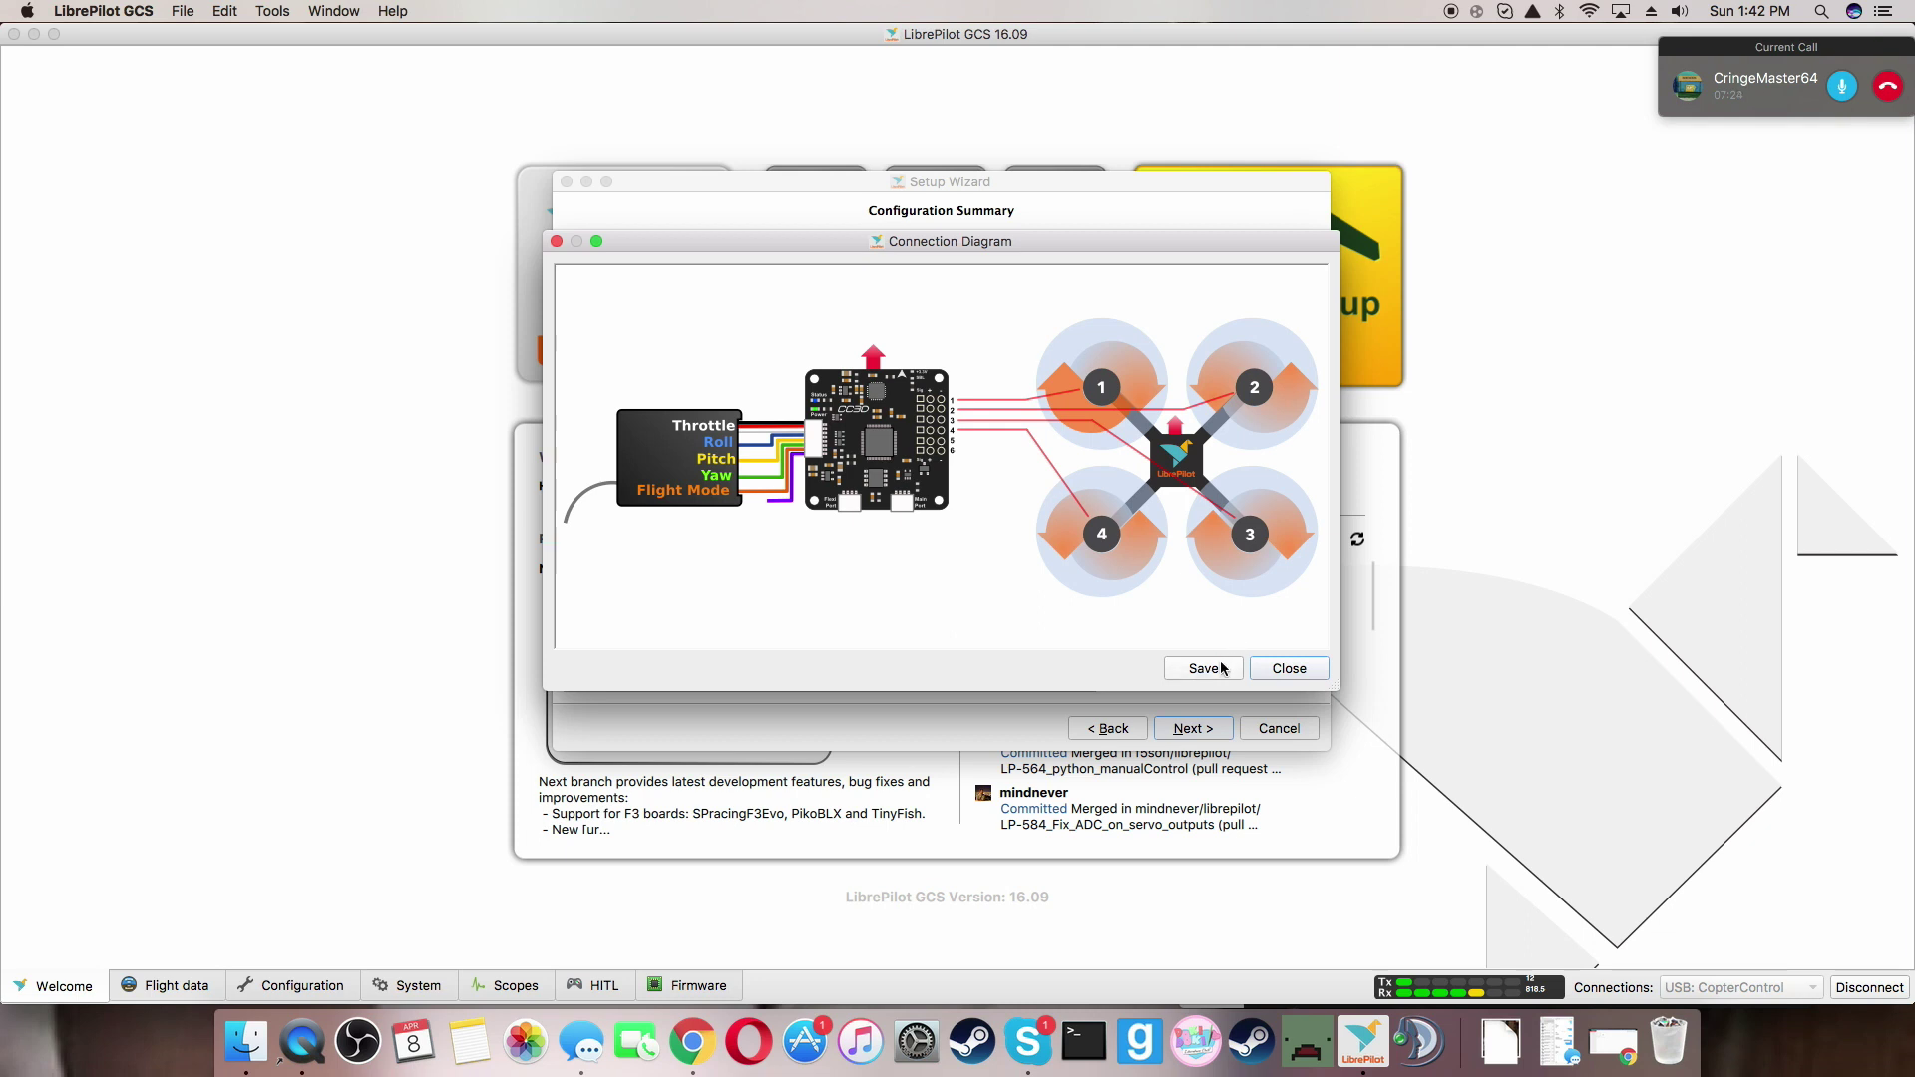
{"action": "left_click", "coordinate": [1288, 668]}
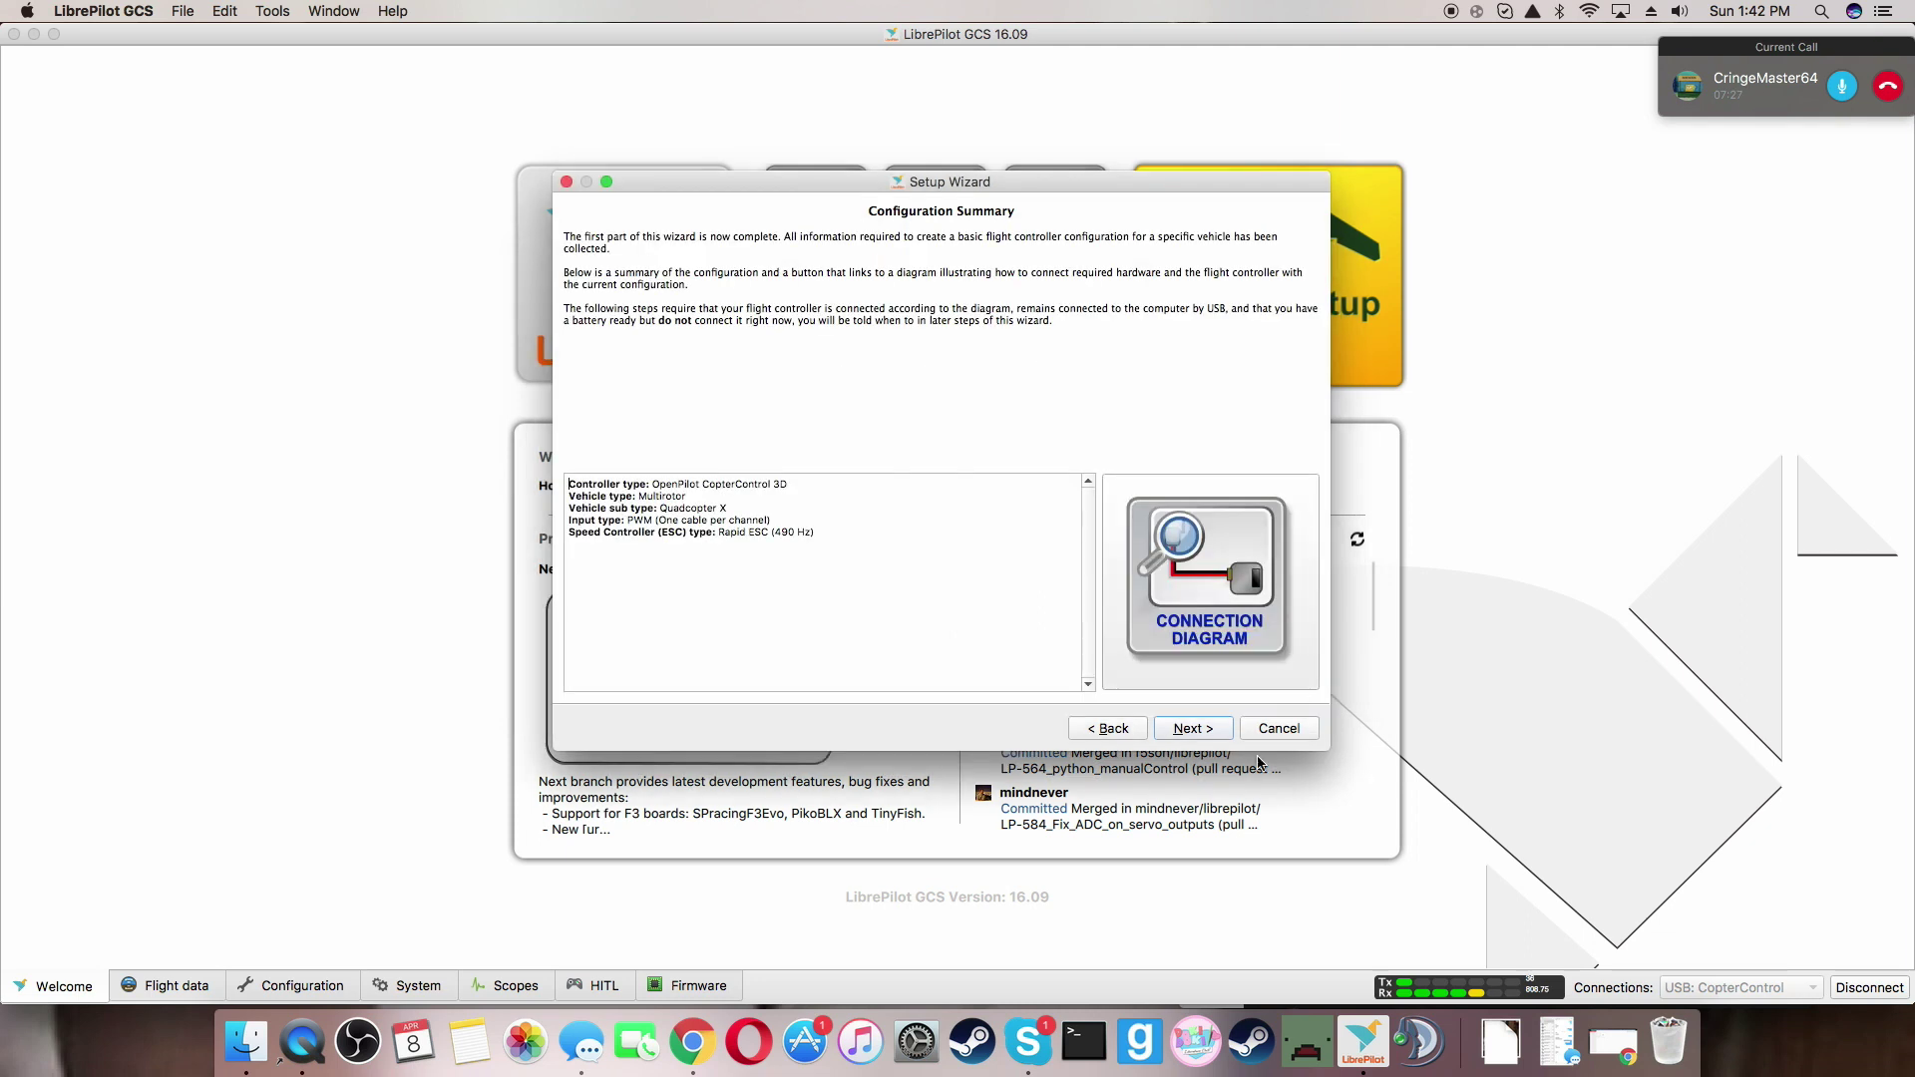
{"action": "left_click", "coordinate": [1211, 728]}
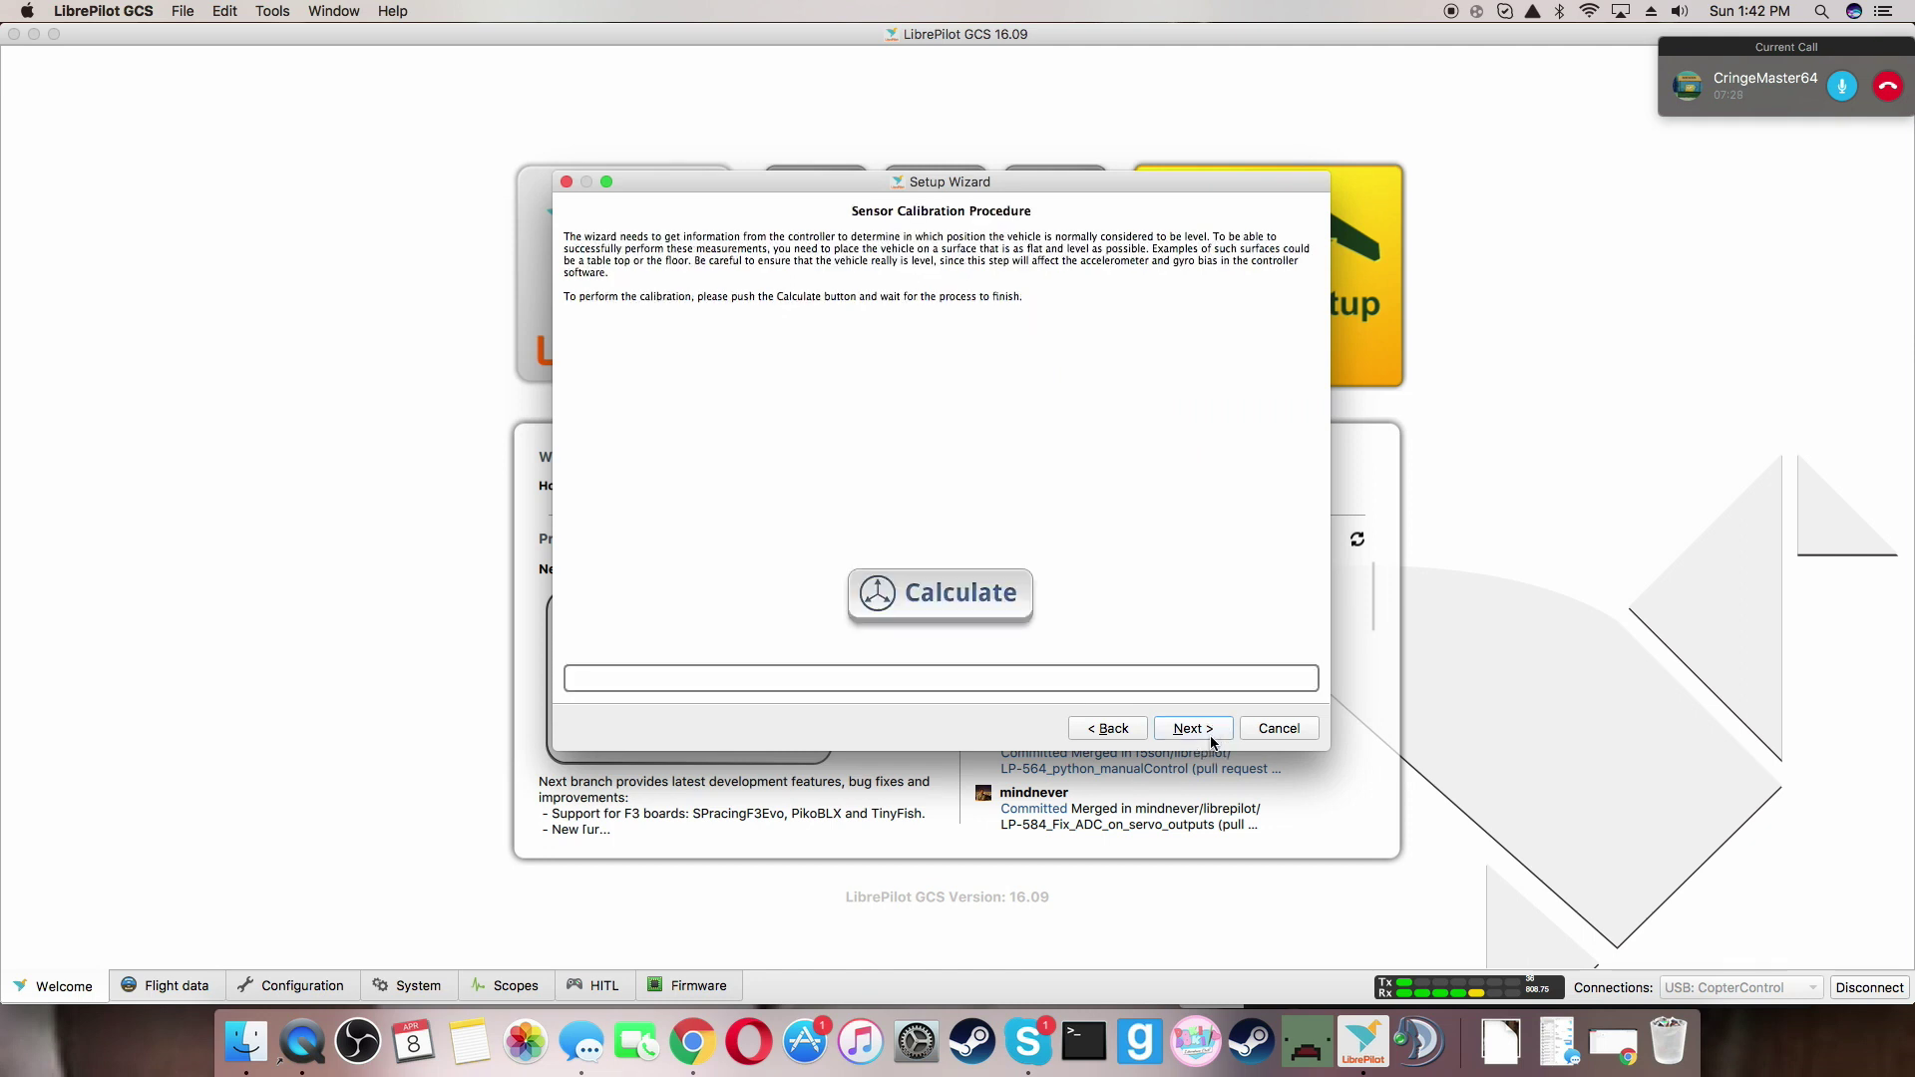
Run the level sensor calibration and continue to the ESC Calibration page
{"action": "left_click", "coordinate": [975, 594]}
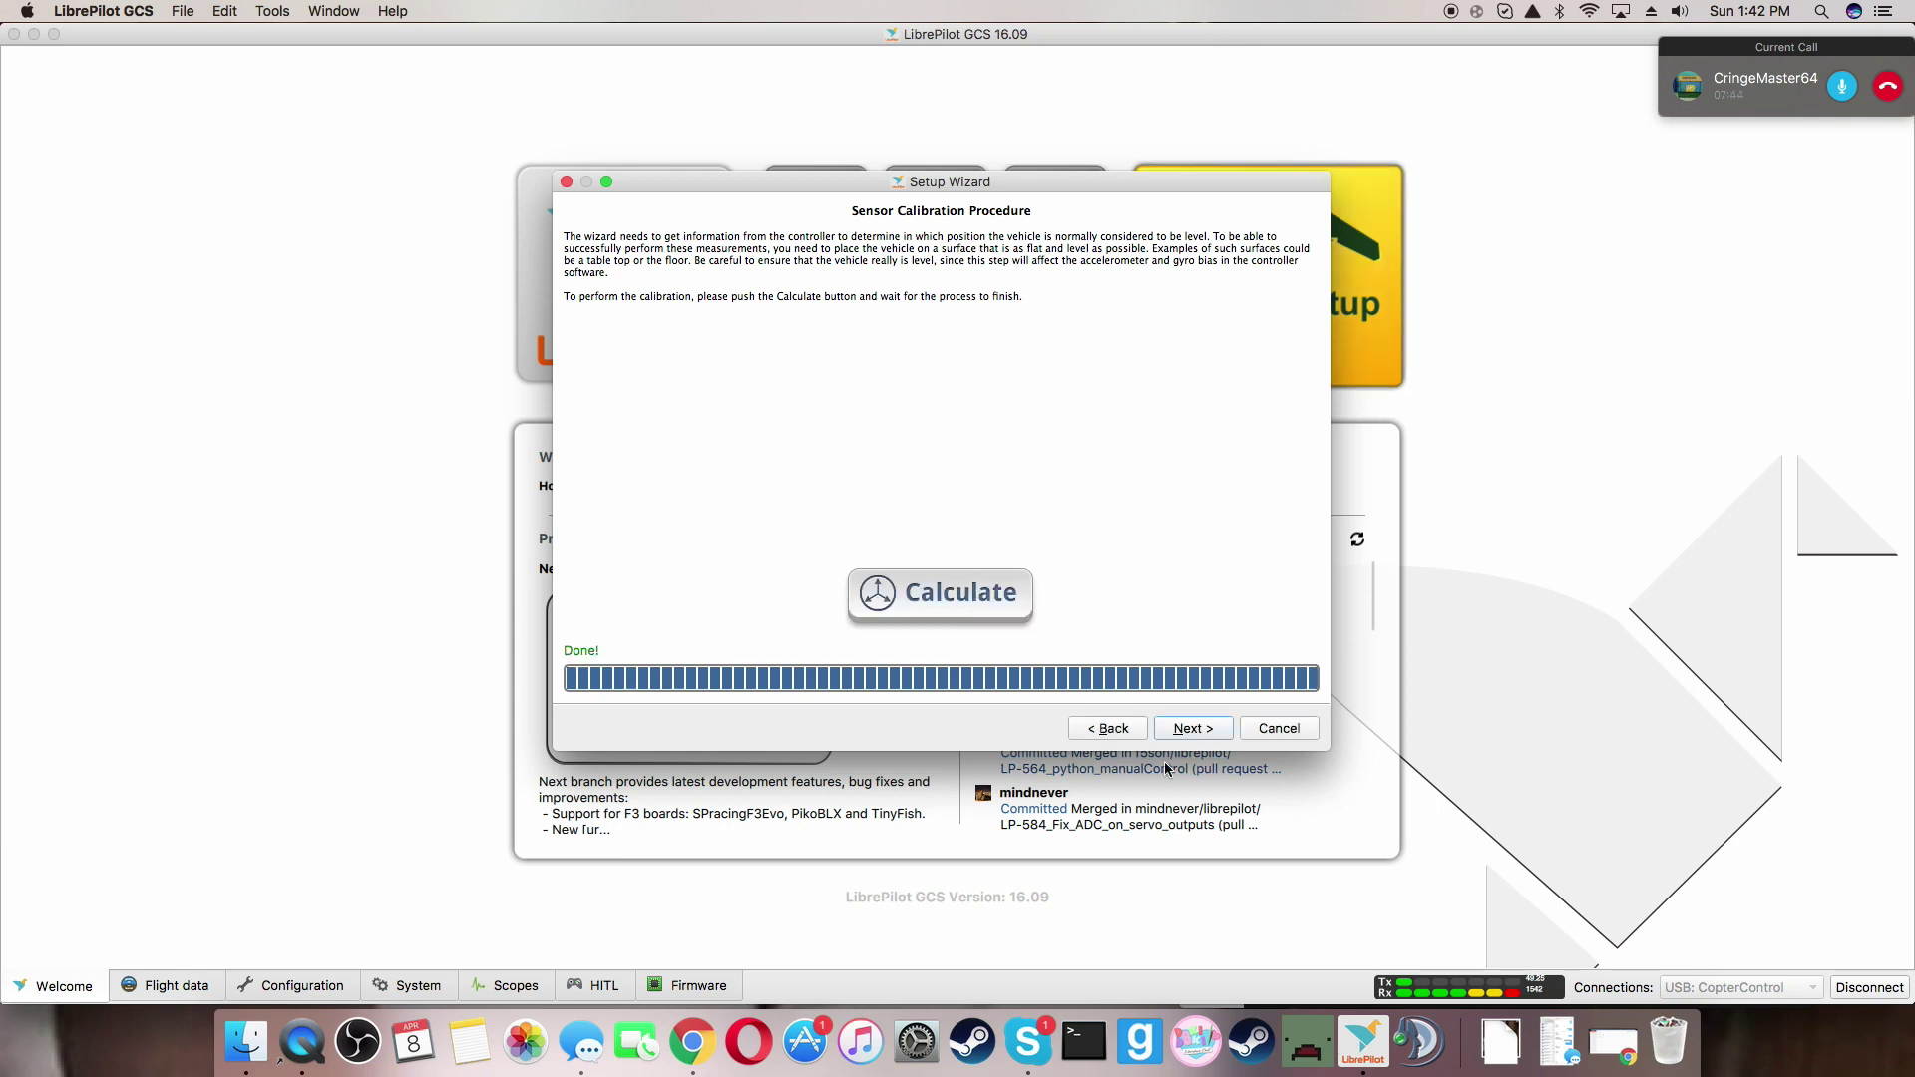
{"action": "left_click", "coordinate": [1193, 729]}
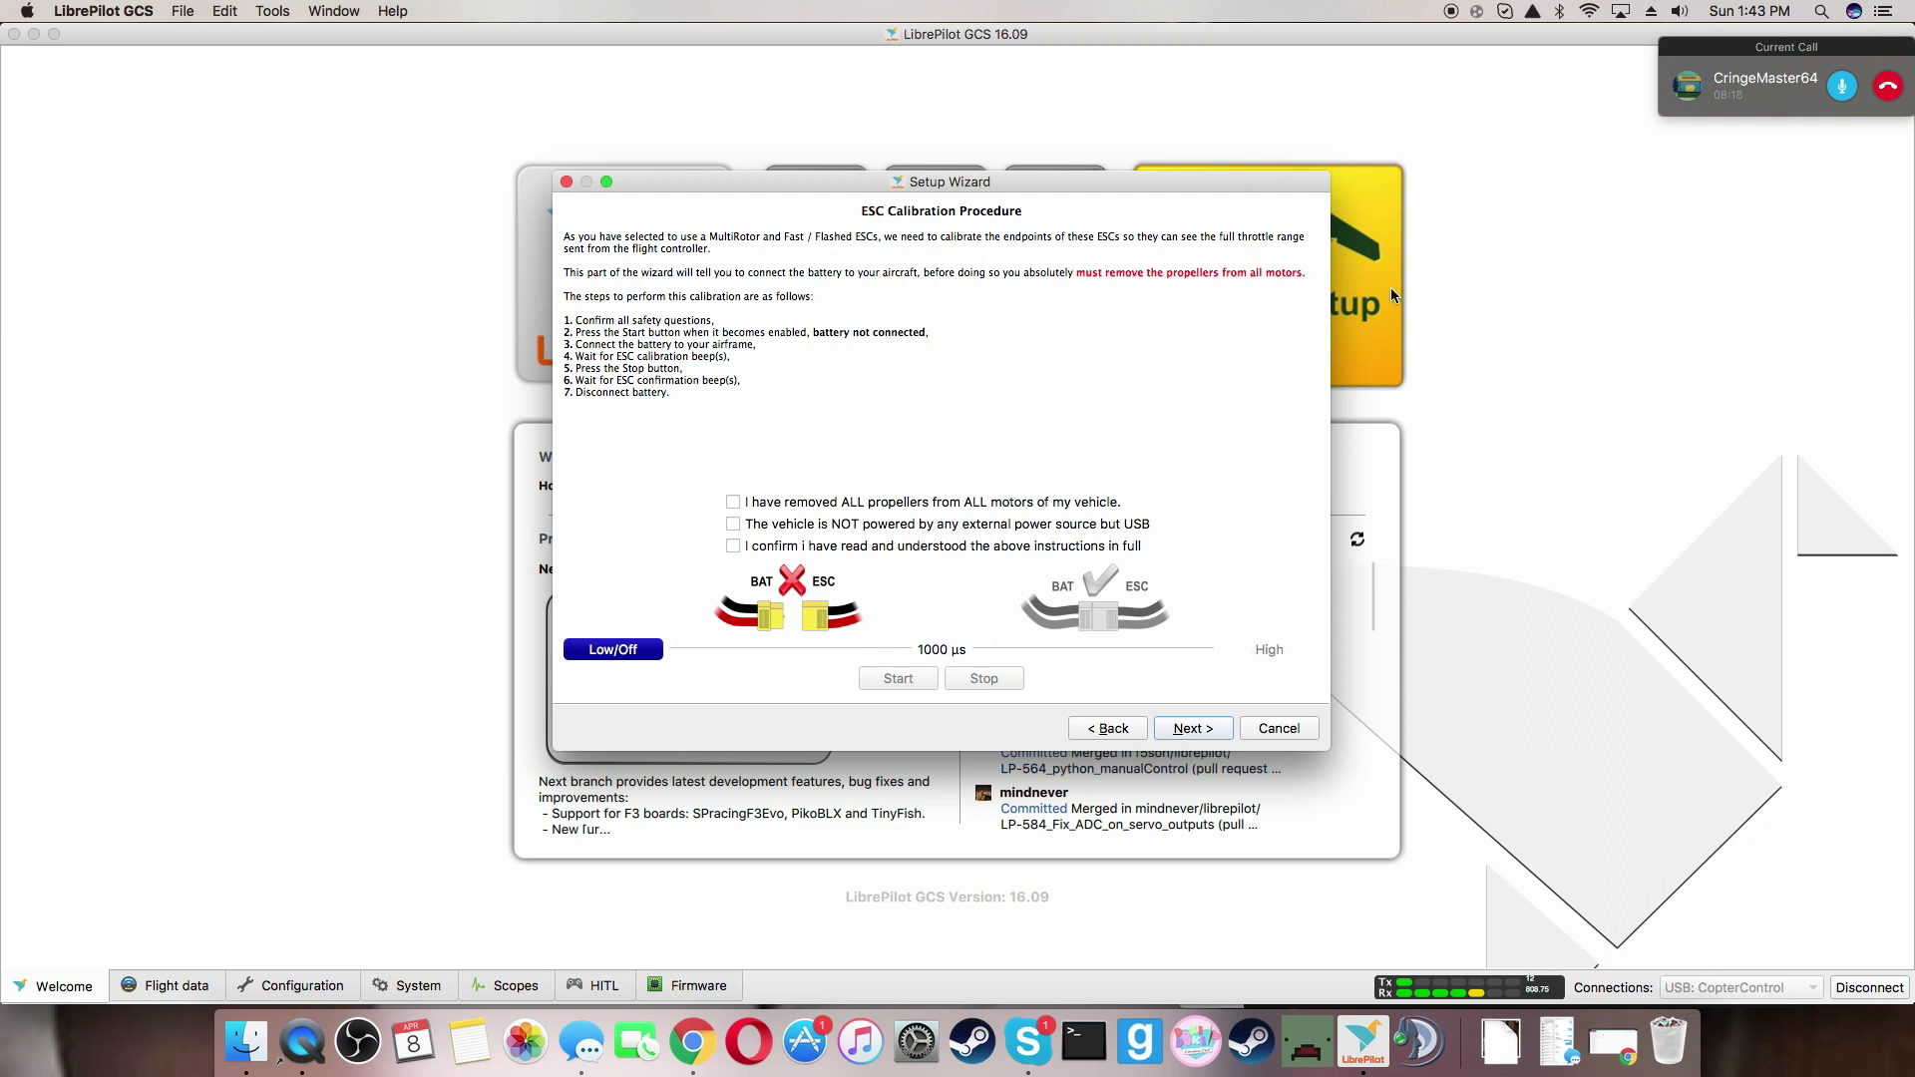
Skip ESC calibration and set motor 1's neutral output rate to 1151 µs
{"action": "left_click", "coordinate": [1195, 730]}
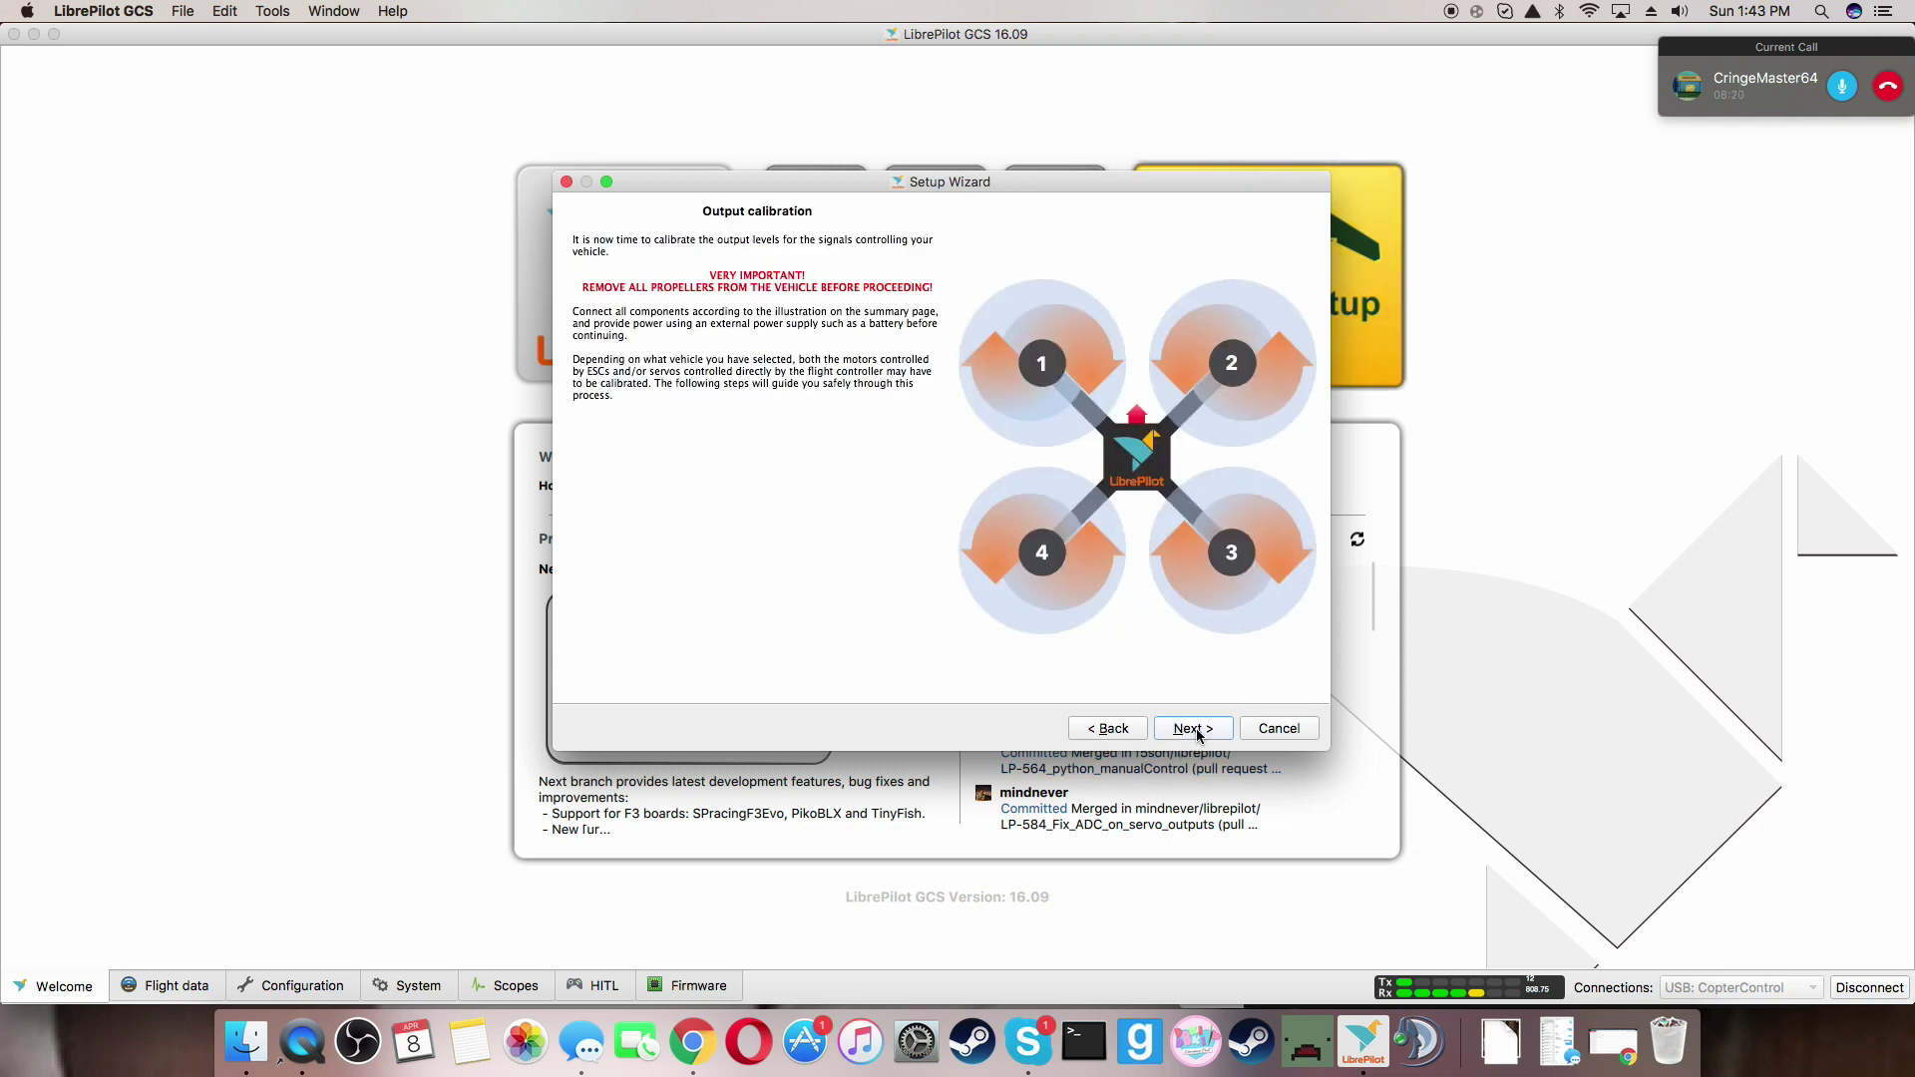
{"action": "left_click", "coordinate": [1197, 731]}
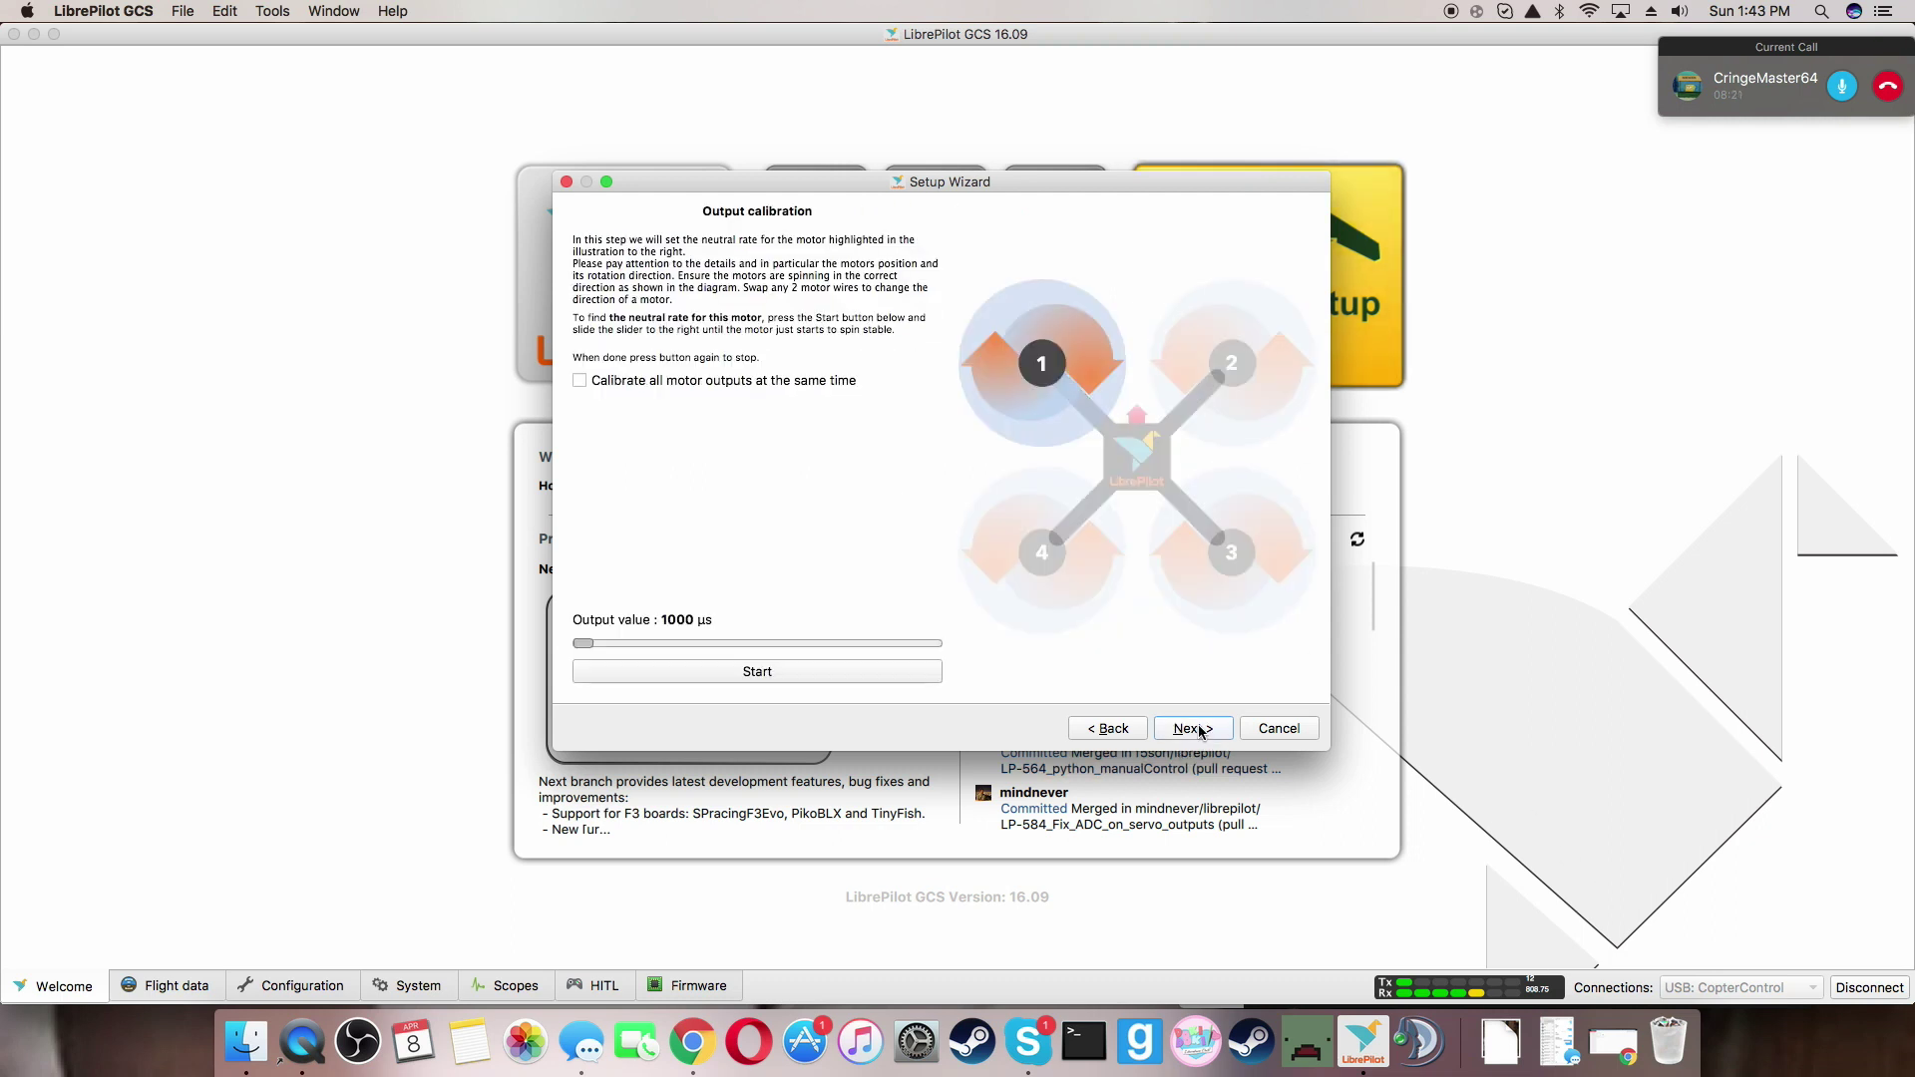
{"action": "left_click", "coordinate": [714, 681]}
{"action": "left_click", "coordinate": [714, 681]}
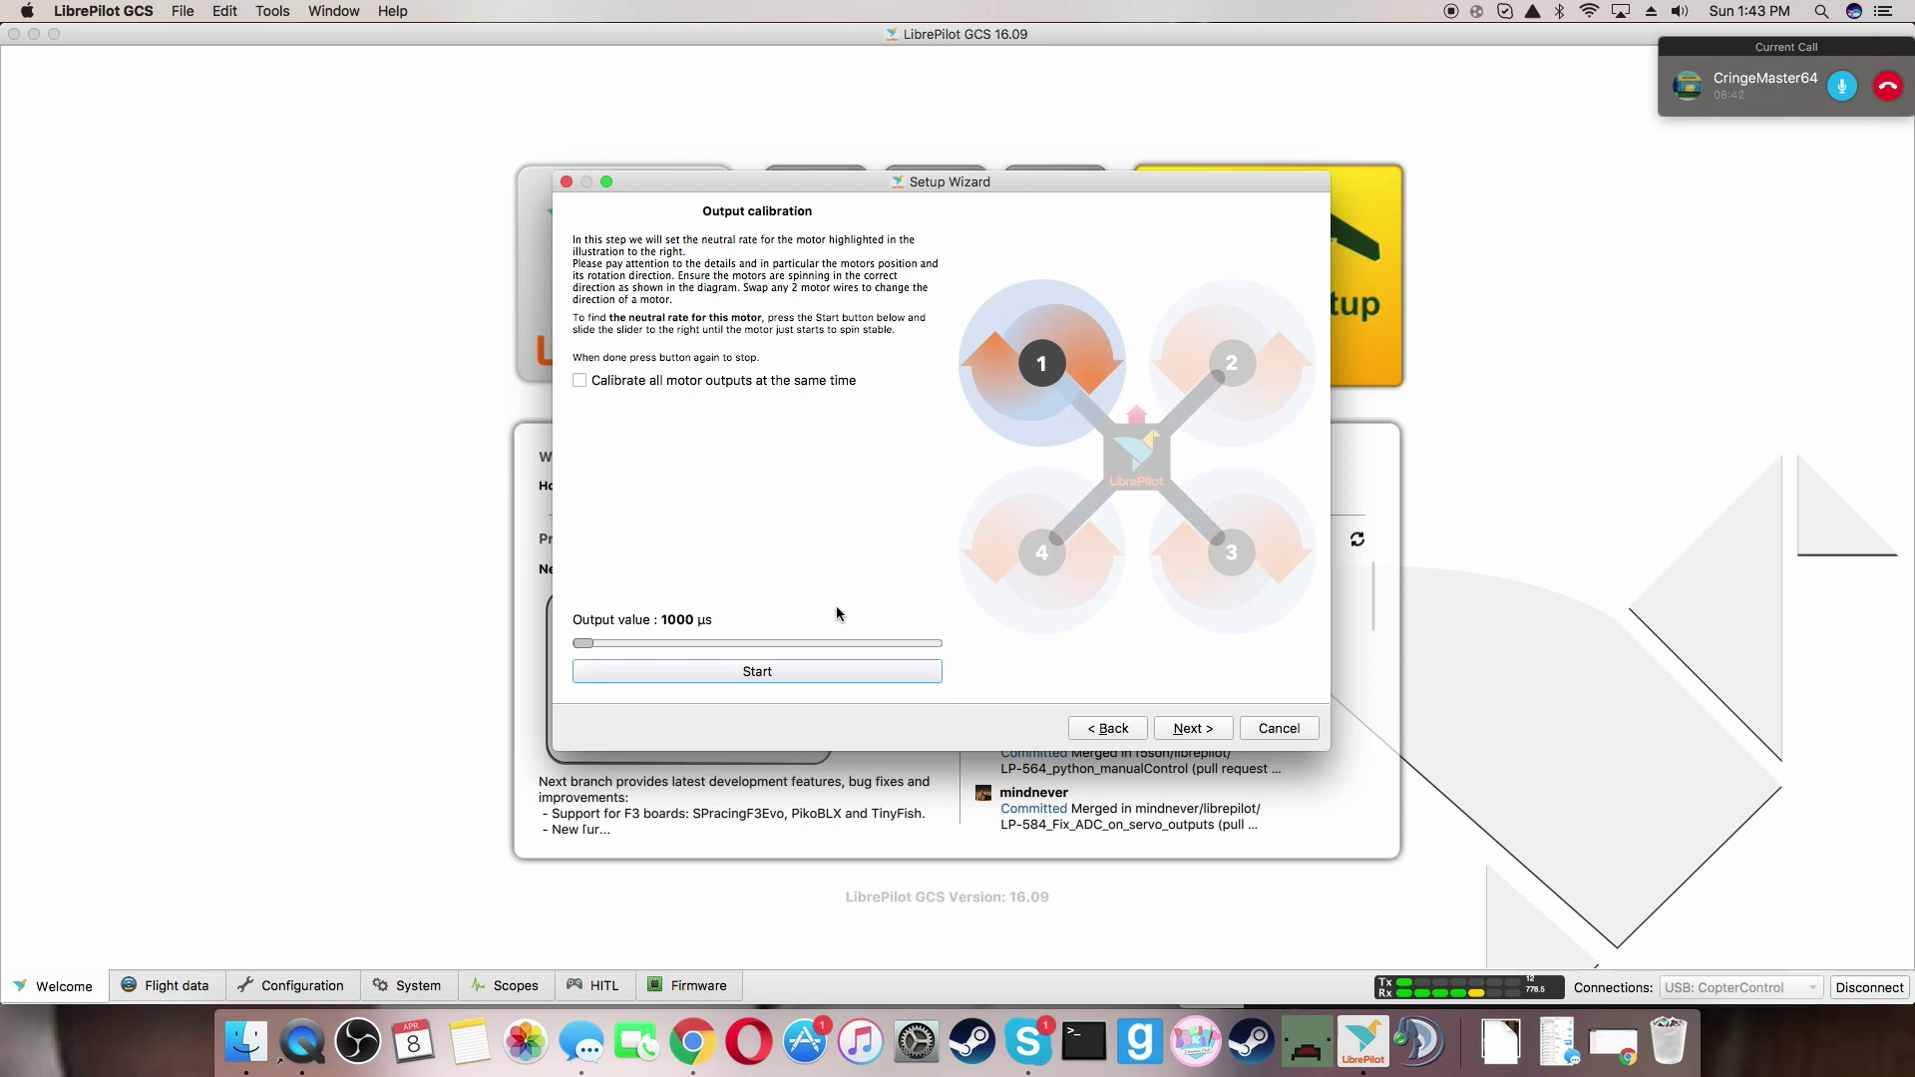
{"action": "left_click", "coordinate": [756, 674]}
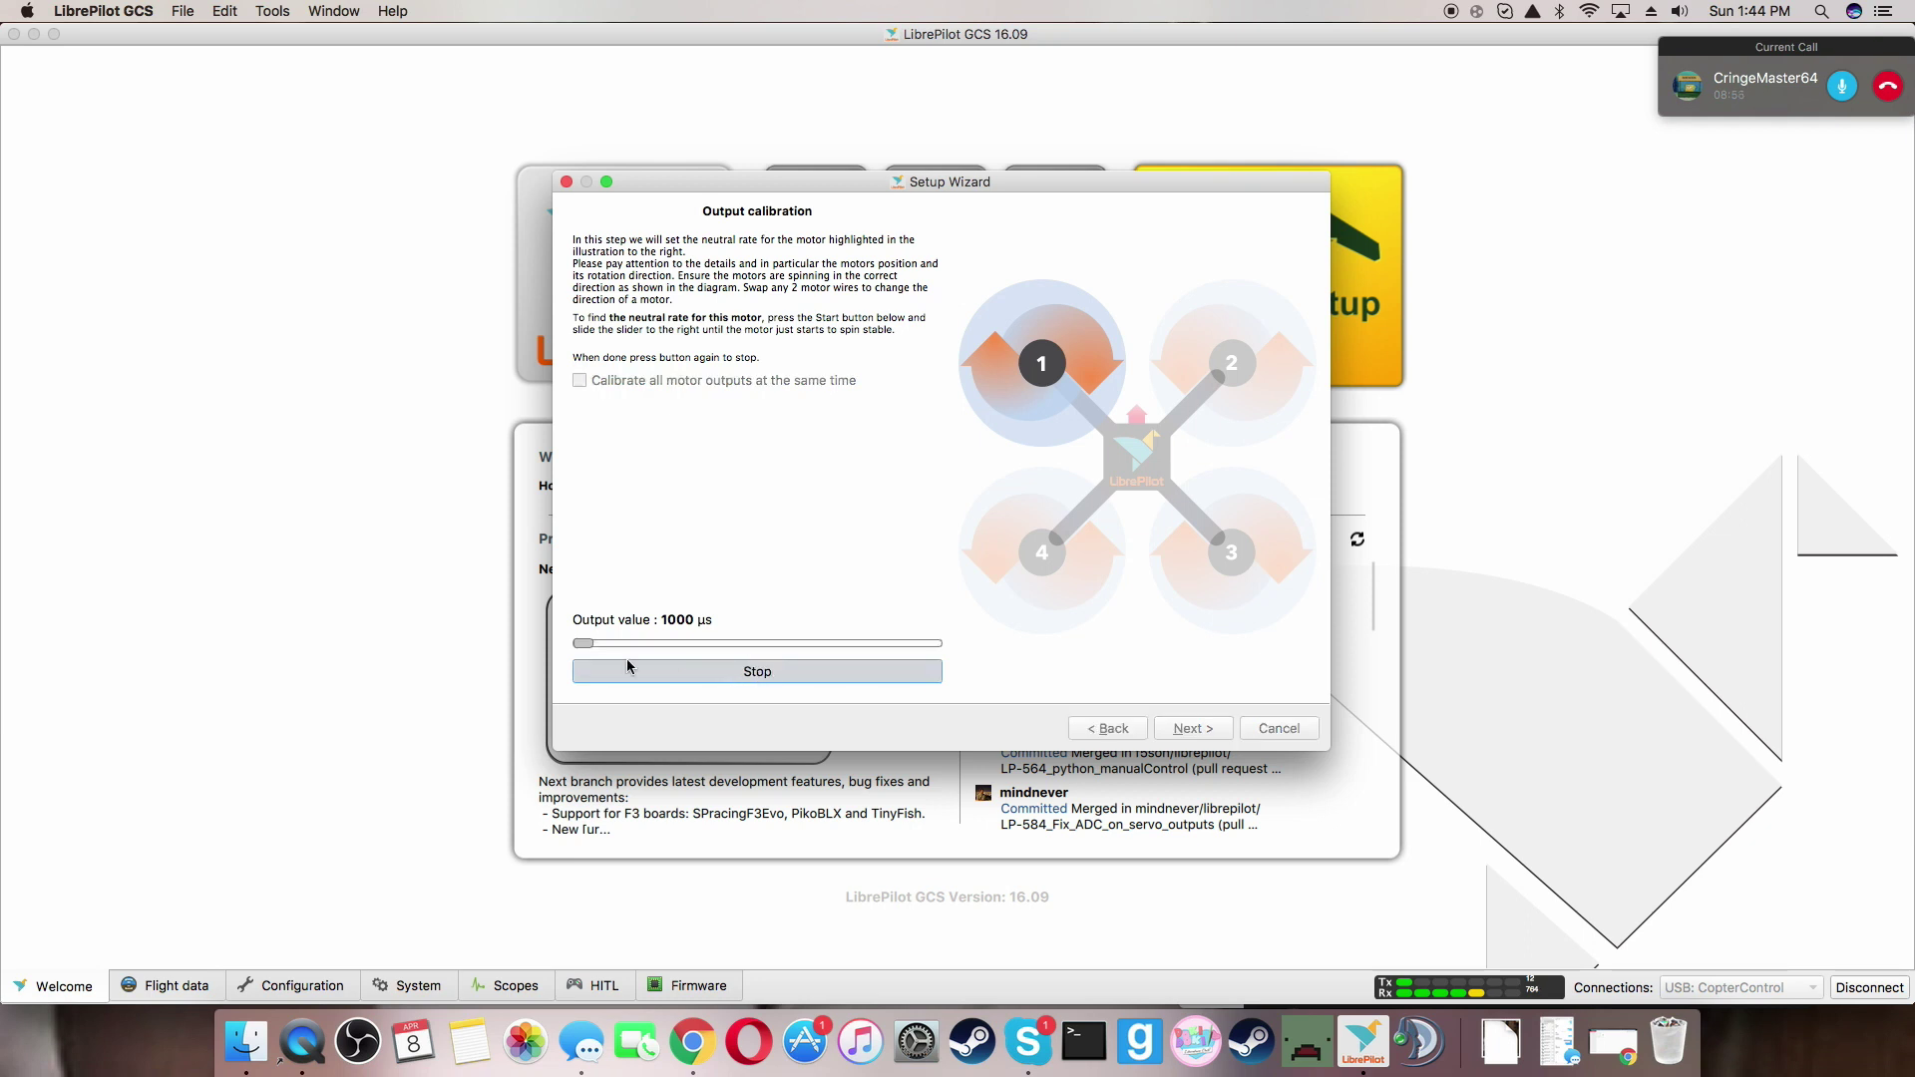
{"action": "left_click_drag", "start_coordinate": [583, 649], "coordinate": [689, 668]}
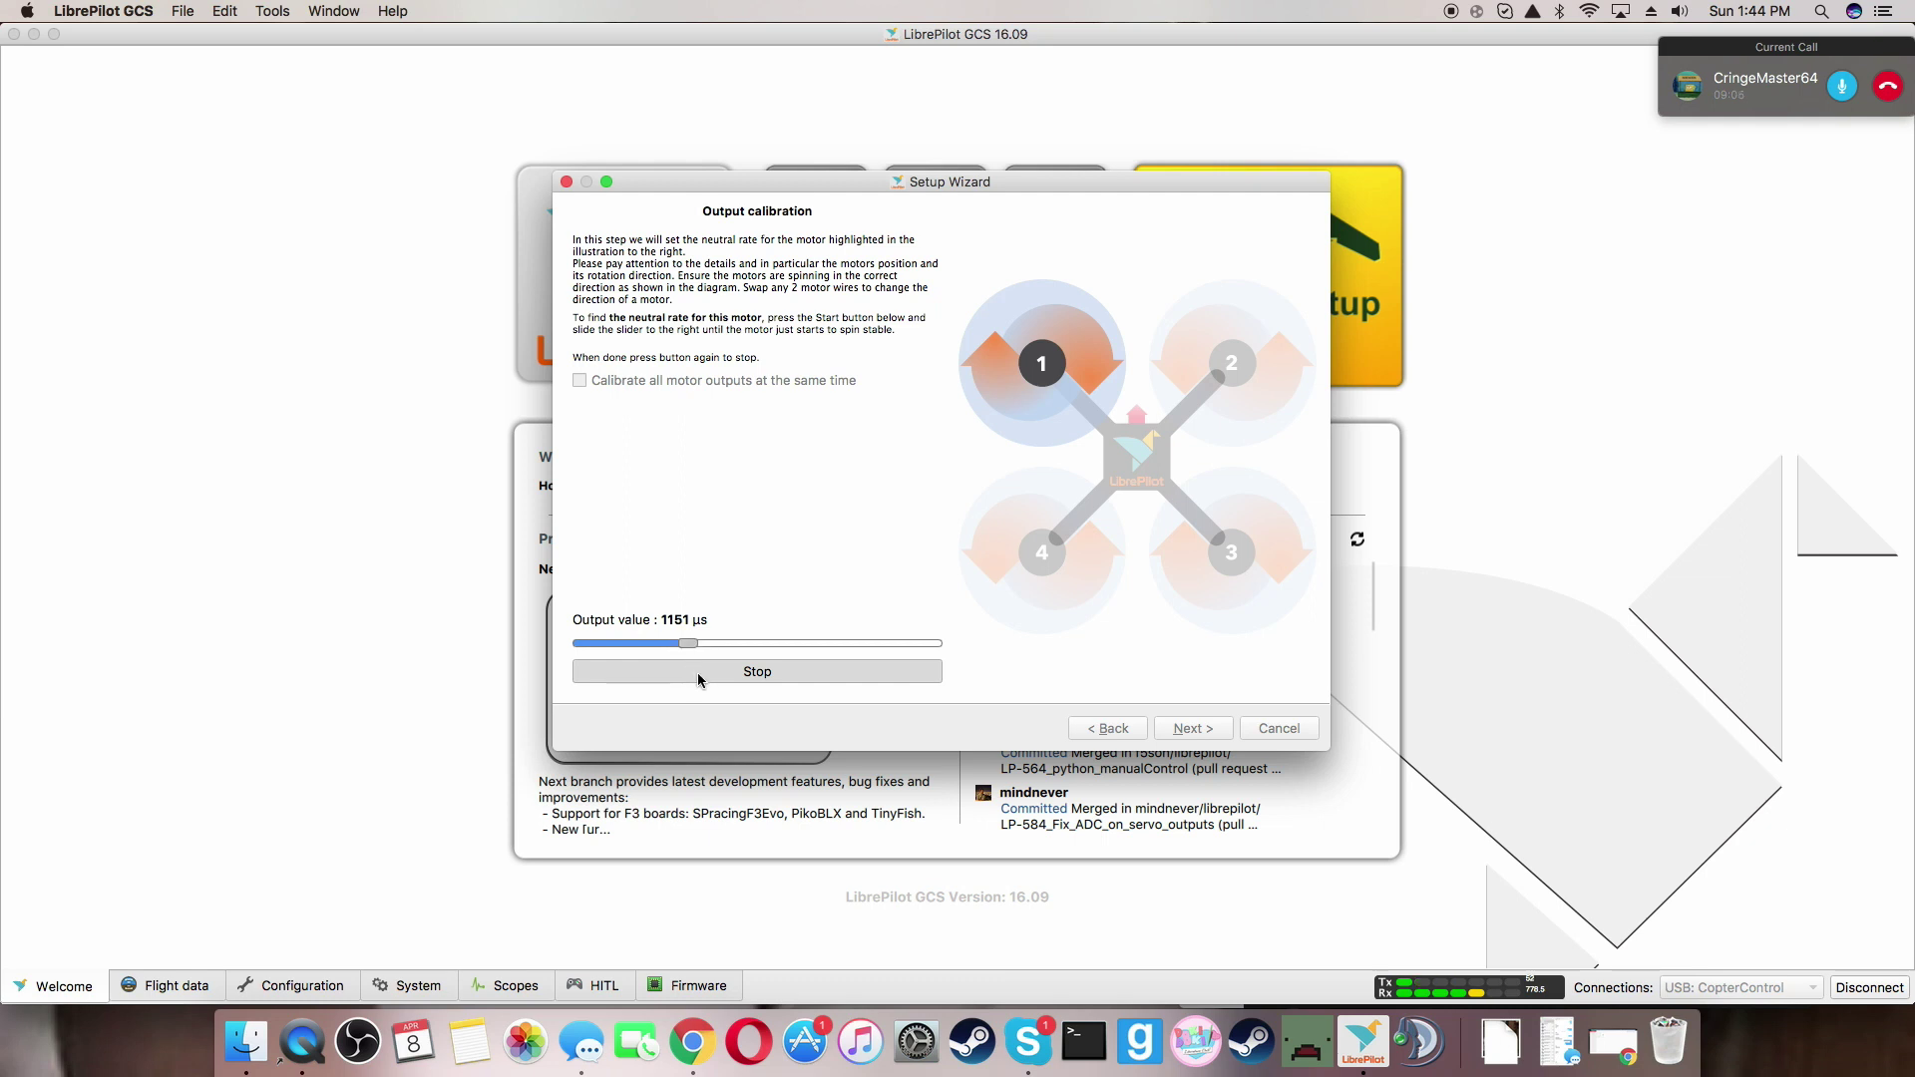
{"action": "left_click", "coordinate": [698, 680]}
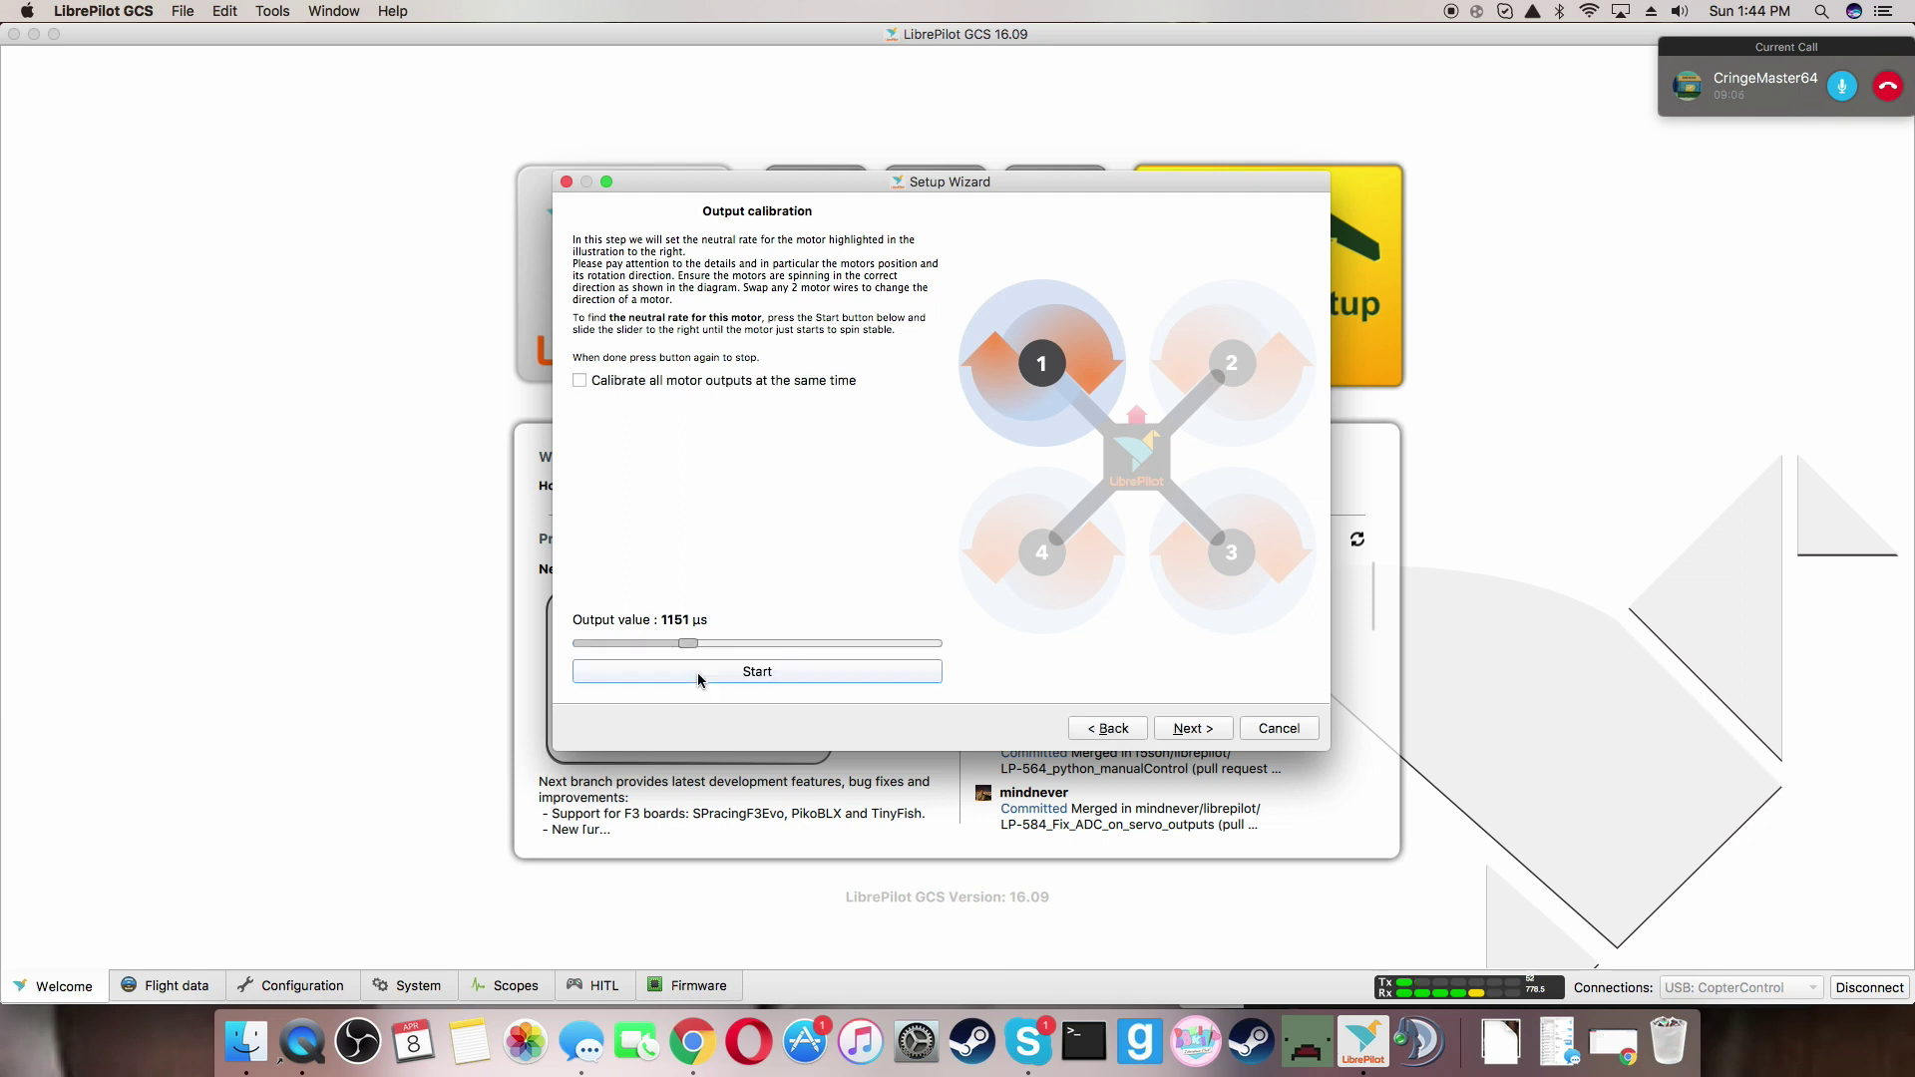
Set the neutral rates of motor 2 to 1157 µs and motor 3 to 1155 µs
{"action": "left_click", "coordinate": [1194, 729]}
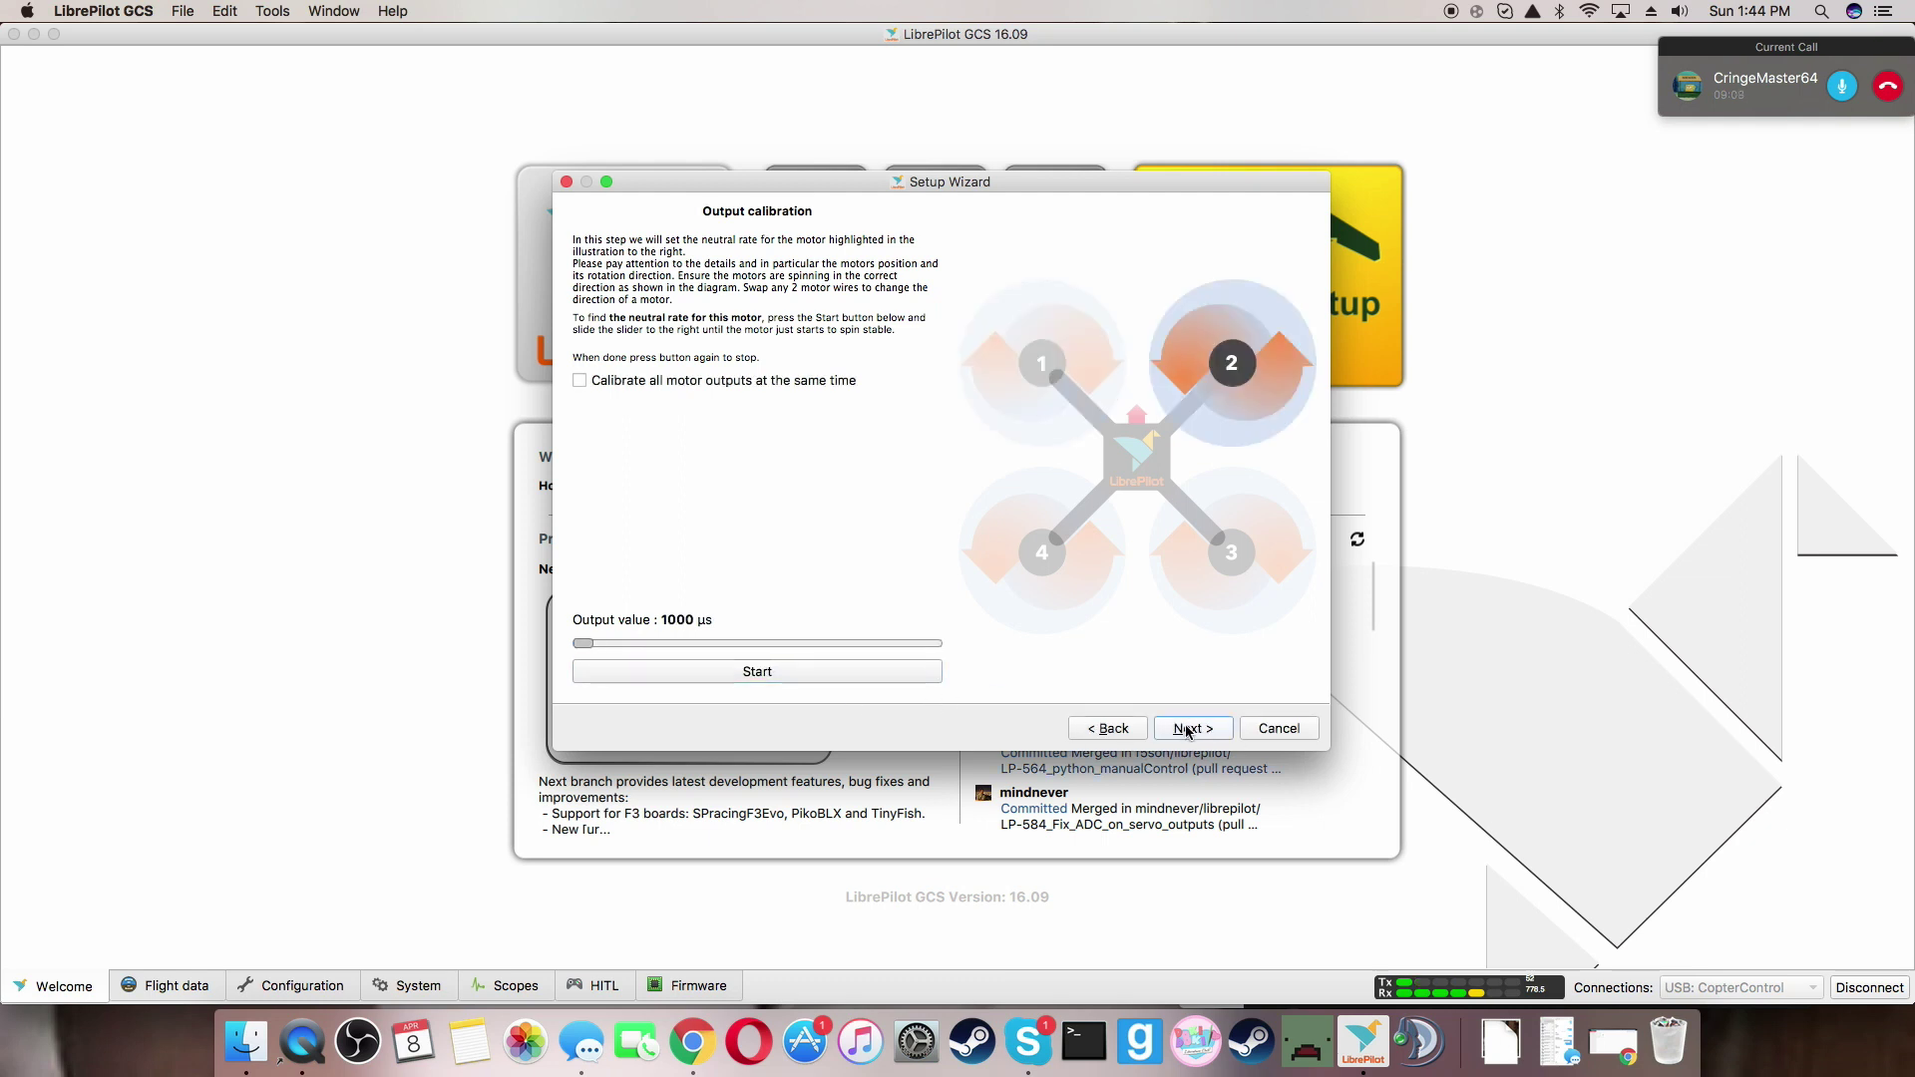
{"action": "left_click", "coordinate": [780, 668]}
{"action": "left_click_drag", "start_coordinate": [589, 642], "coordinate": [700, 671]}
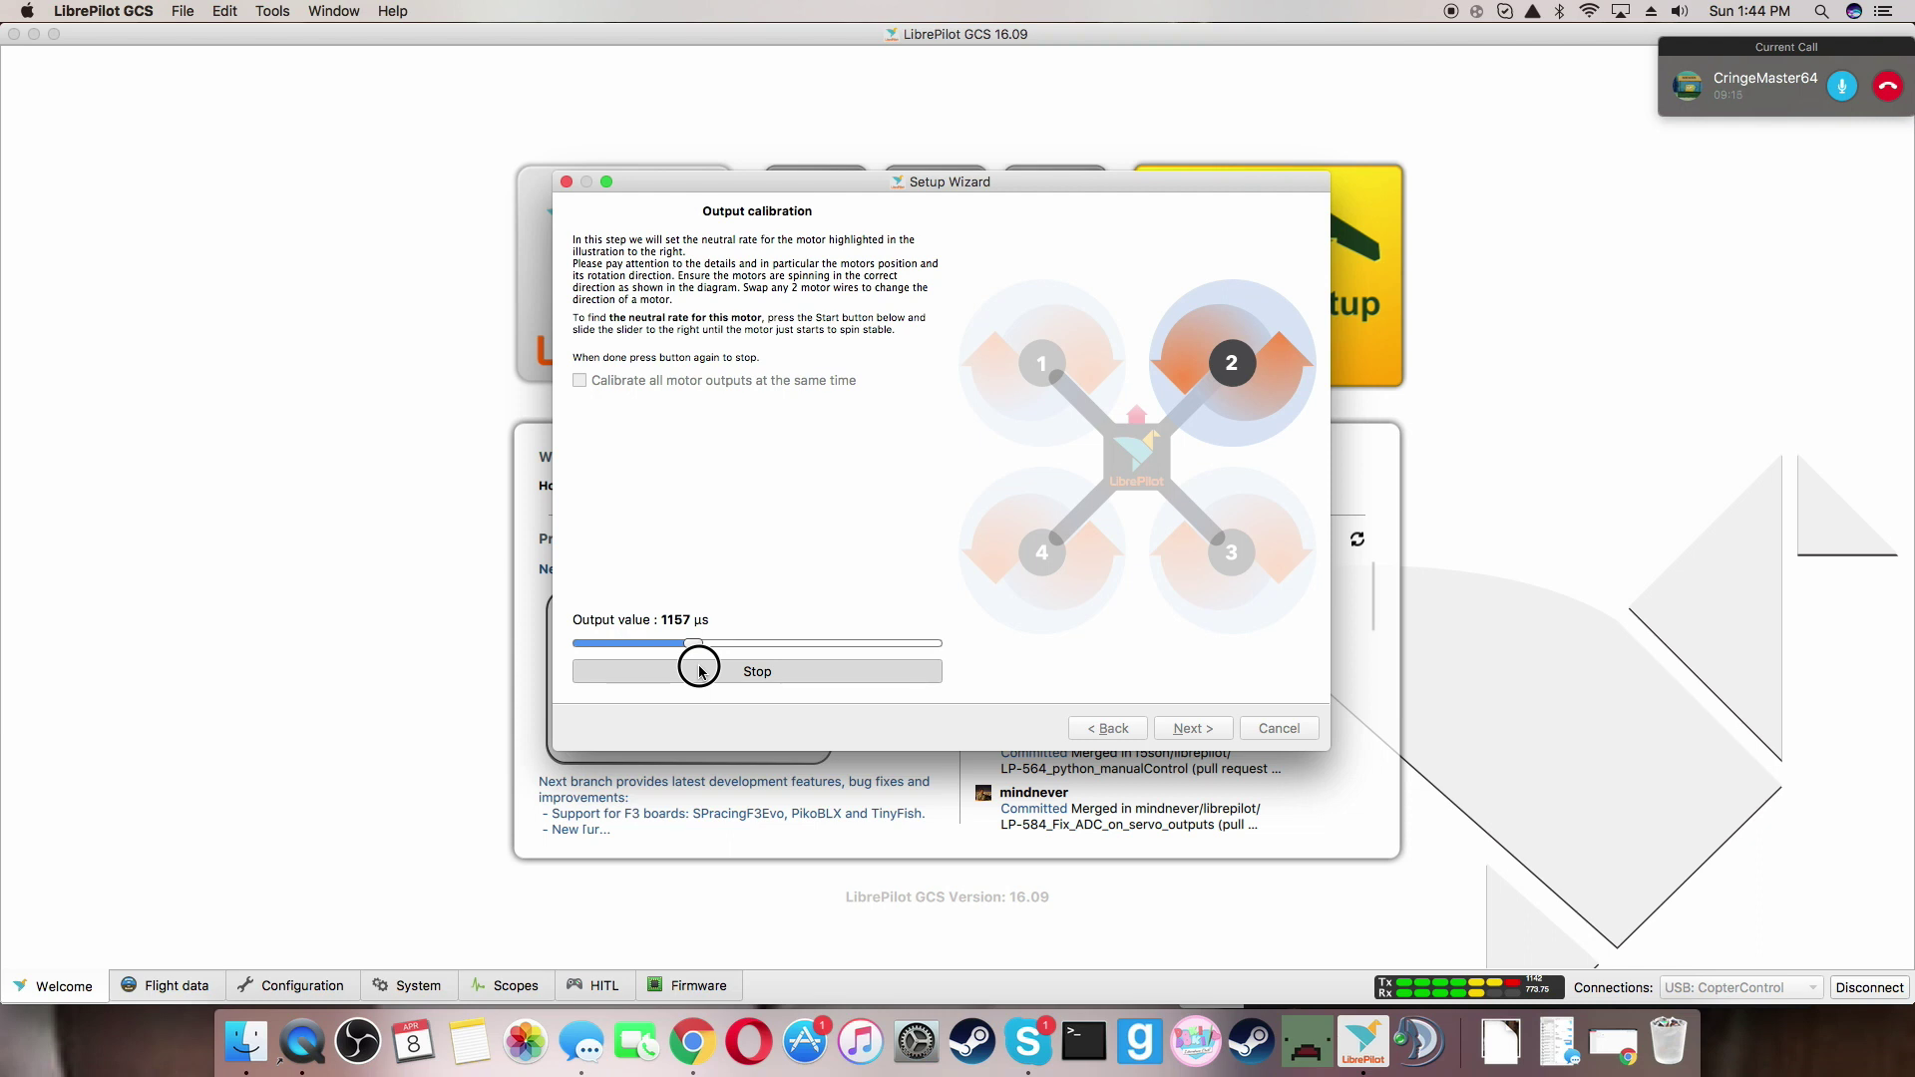
{"action": "left_click_drag", "start_coordinate": [700, 671], "coordinate": [701, 672]}
{"action": "left_click", "coordinate": [747, 671]}
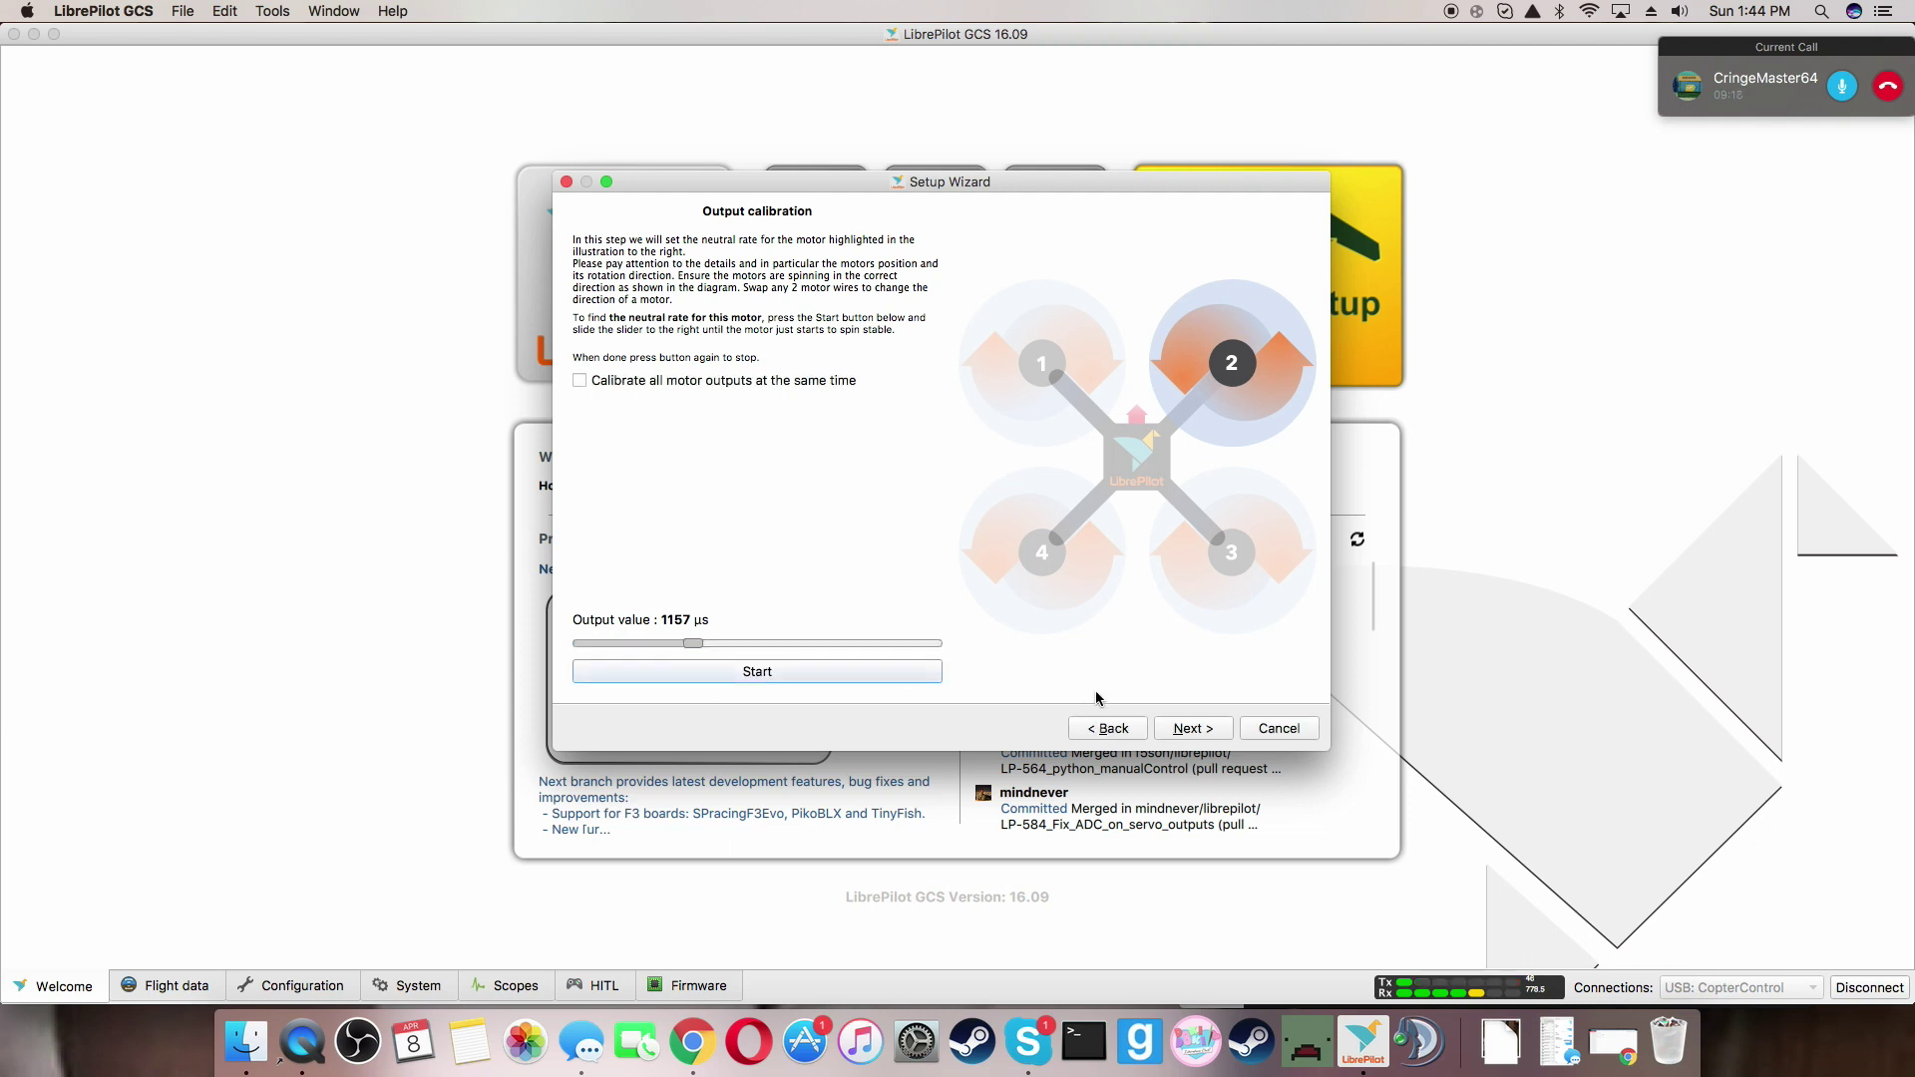
{"action": "left_click", "coordinate": [1205, 729]}
{"action": "left_click", "coordinate": [758, 676]}
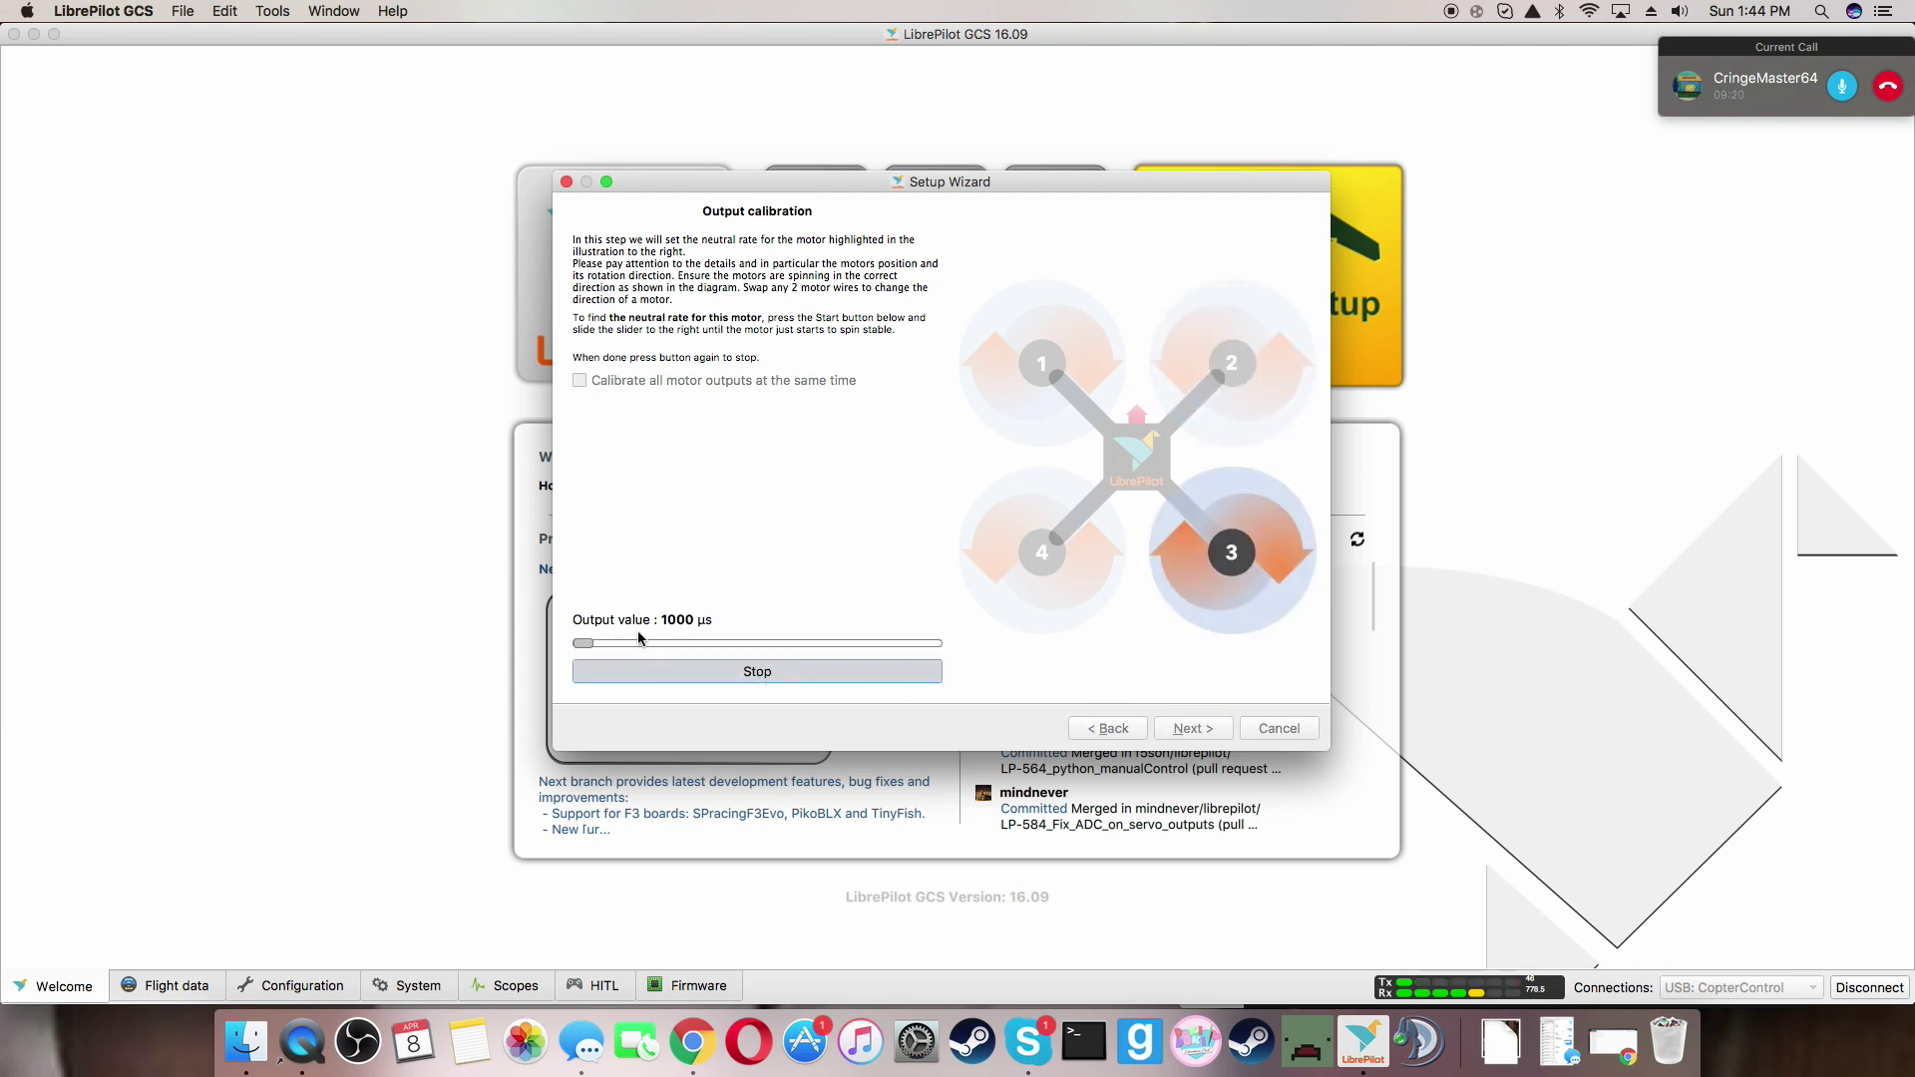
{"action": "left_click_drag", "start_coordinate": [583, 643], "coordinate": [698, 653]}
{"action": "left_click", "coordinate": [791, 672]}
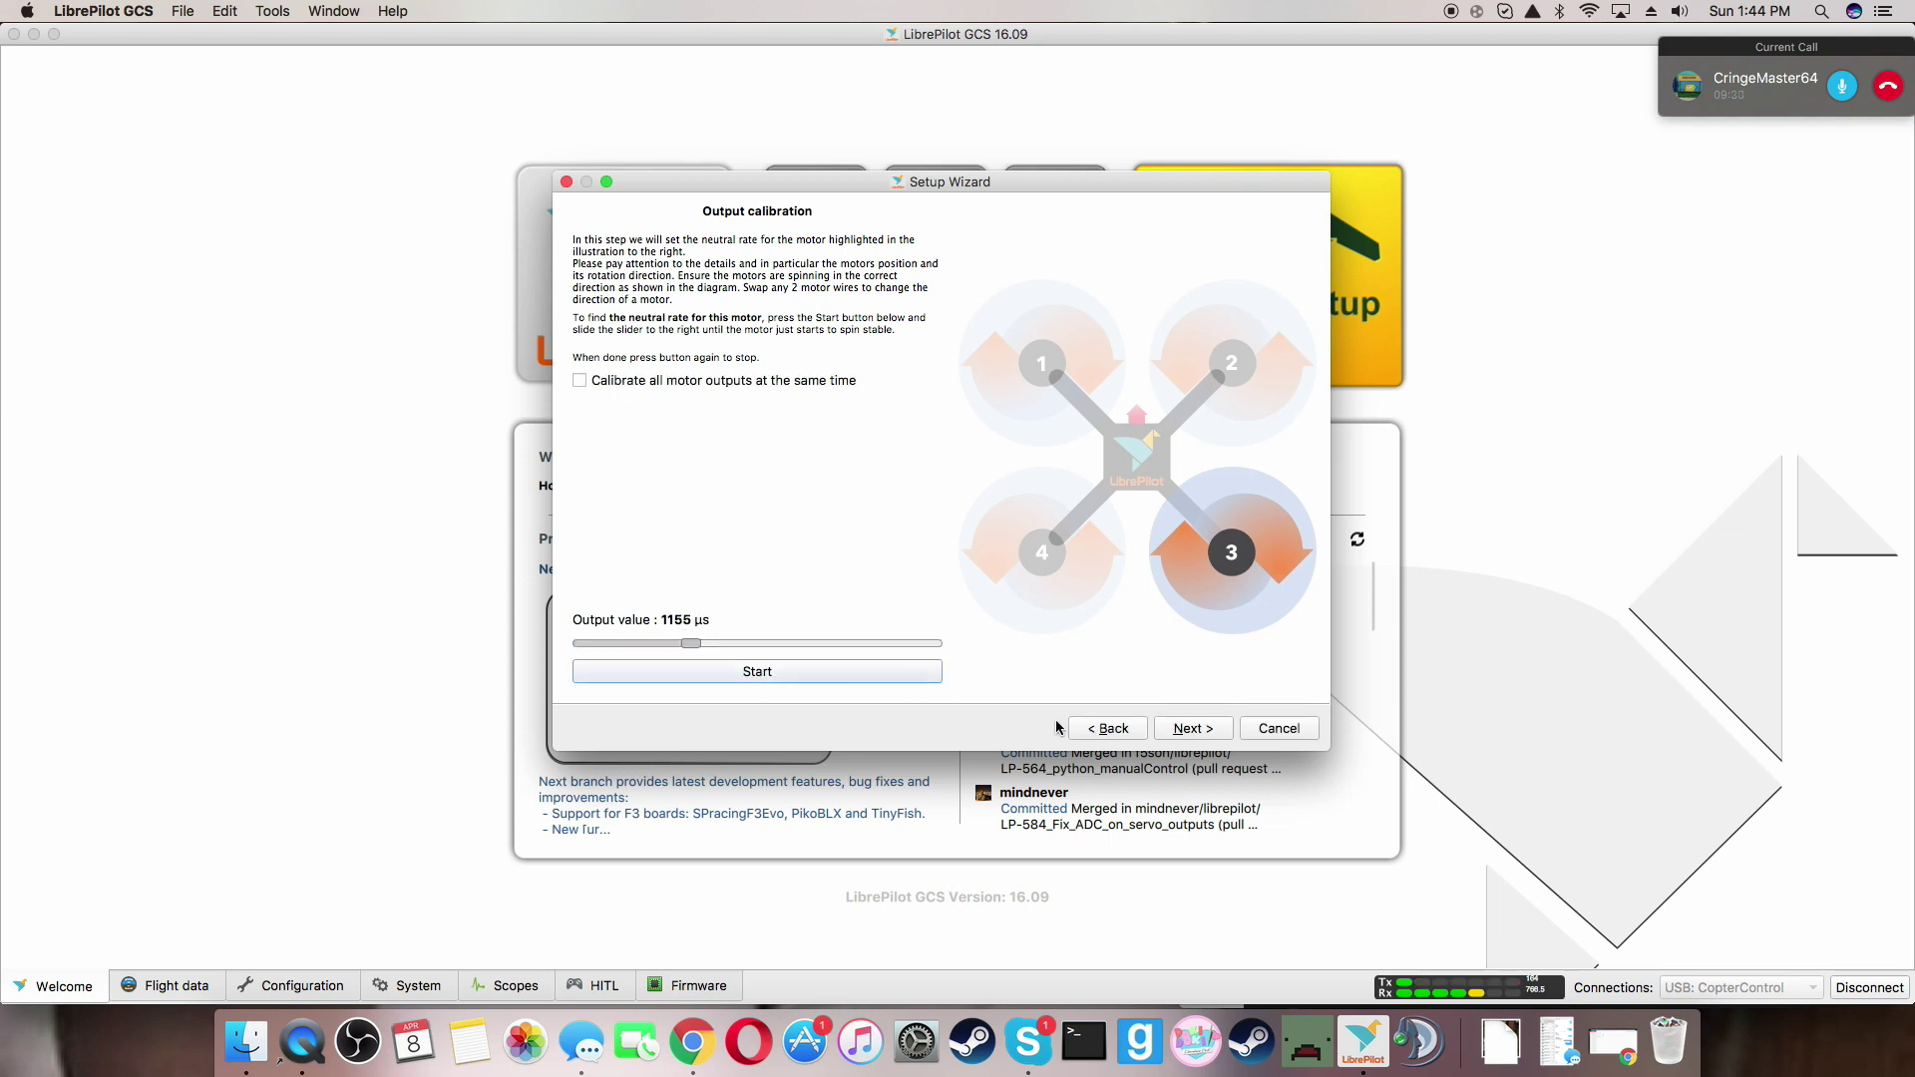
Set motor 4's neutral rate to 1155 µs and advance to Initial Tuning
{"action": "left_click", "coordinate": [1225, 731]}
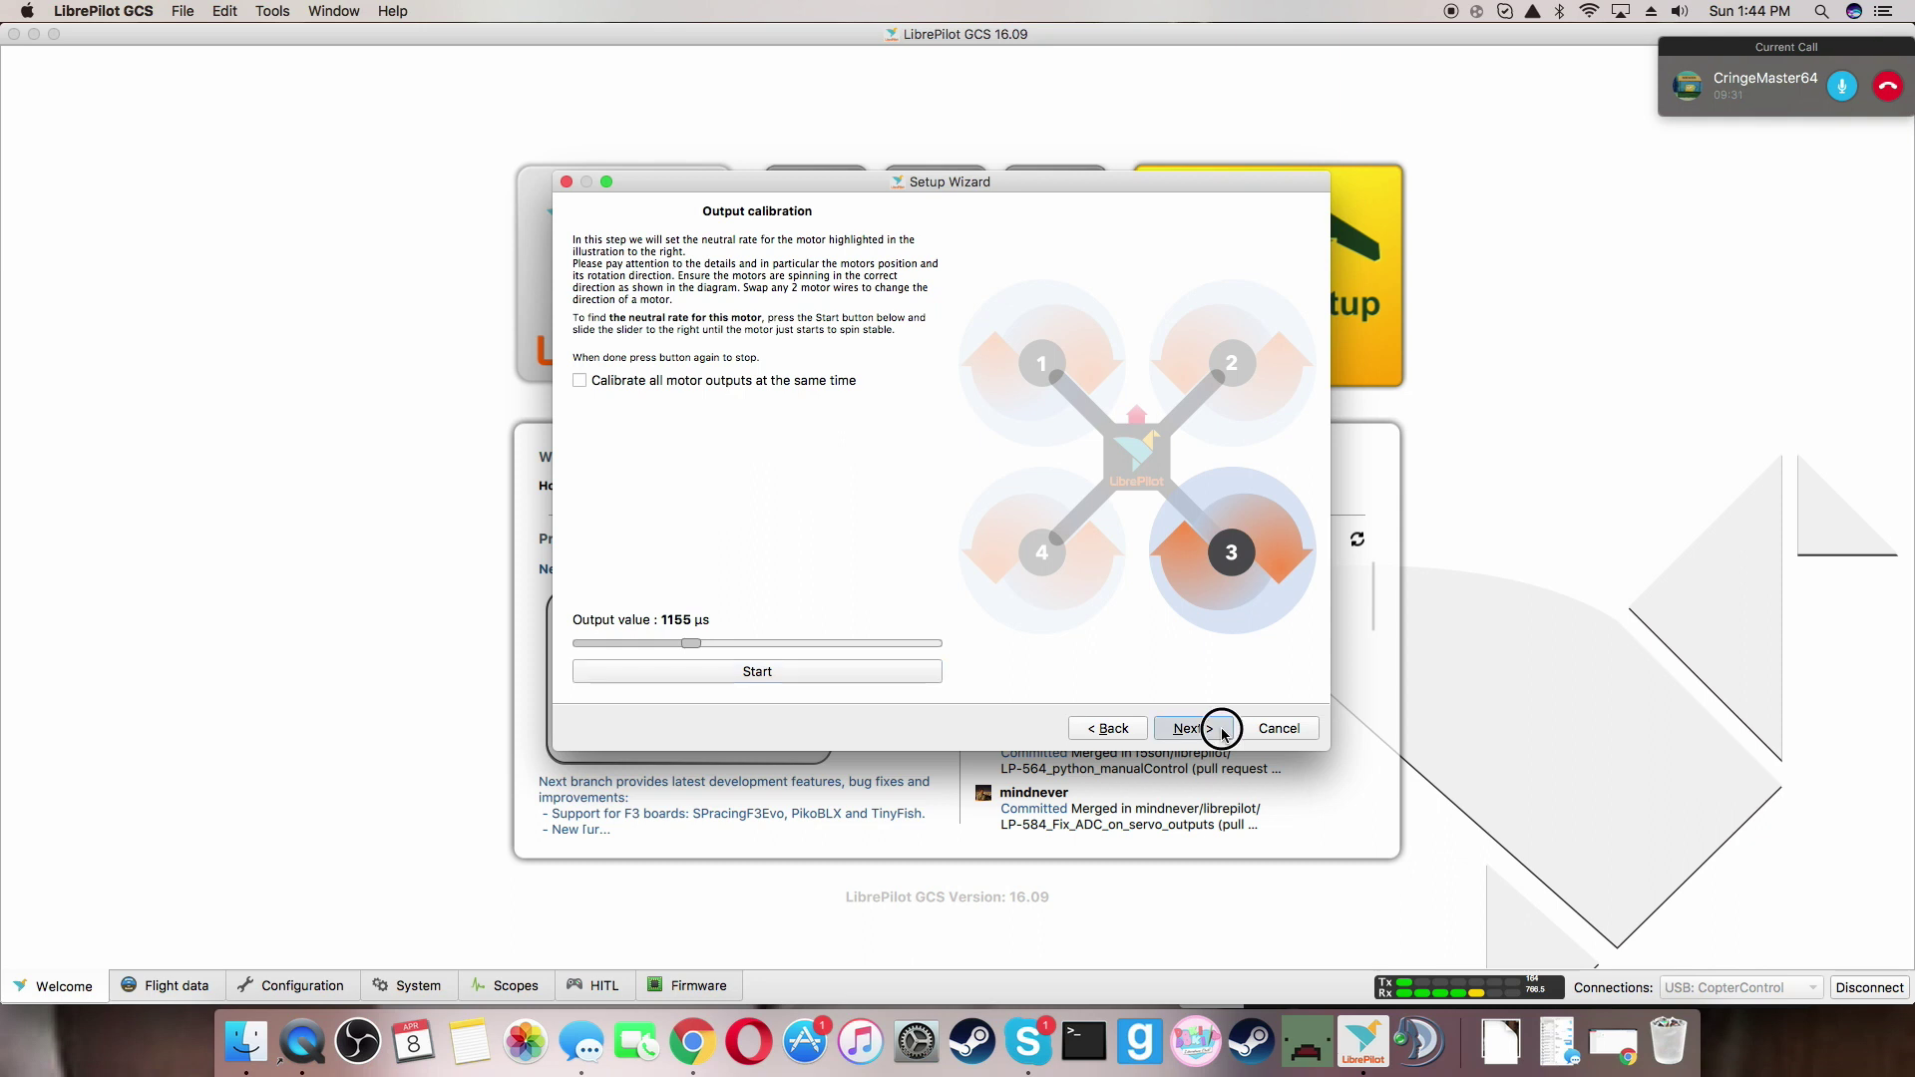
{"action": "left_click", "coordinate": [654, 686]}
{"action": "left_click_drag", "start_coordinate": [582, 644], "coordinate": [684, 662]}
{"action": "left_click", "coordinate": [694, 683]}
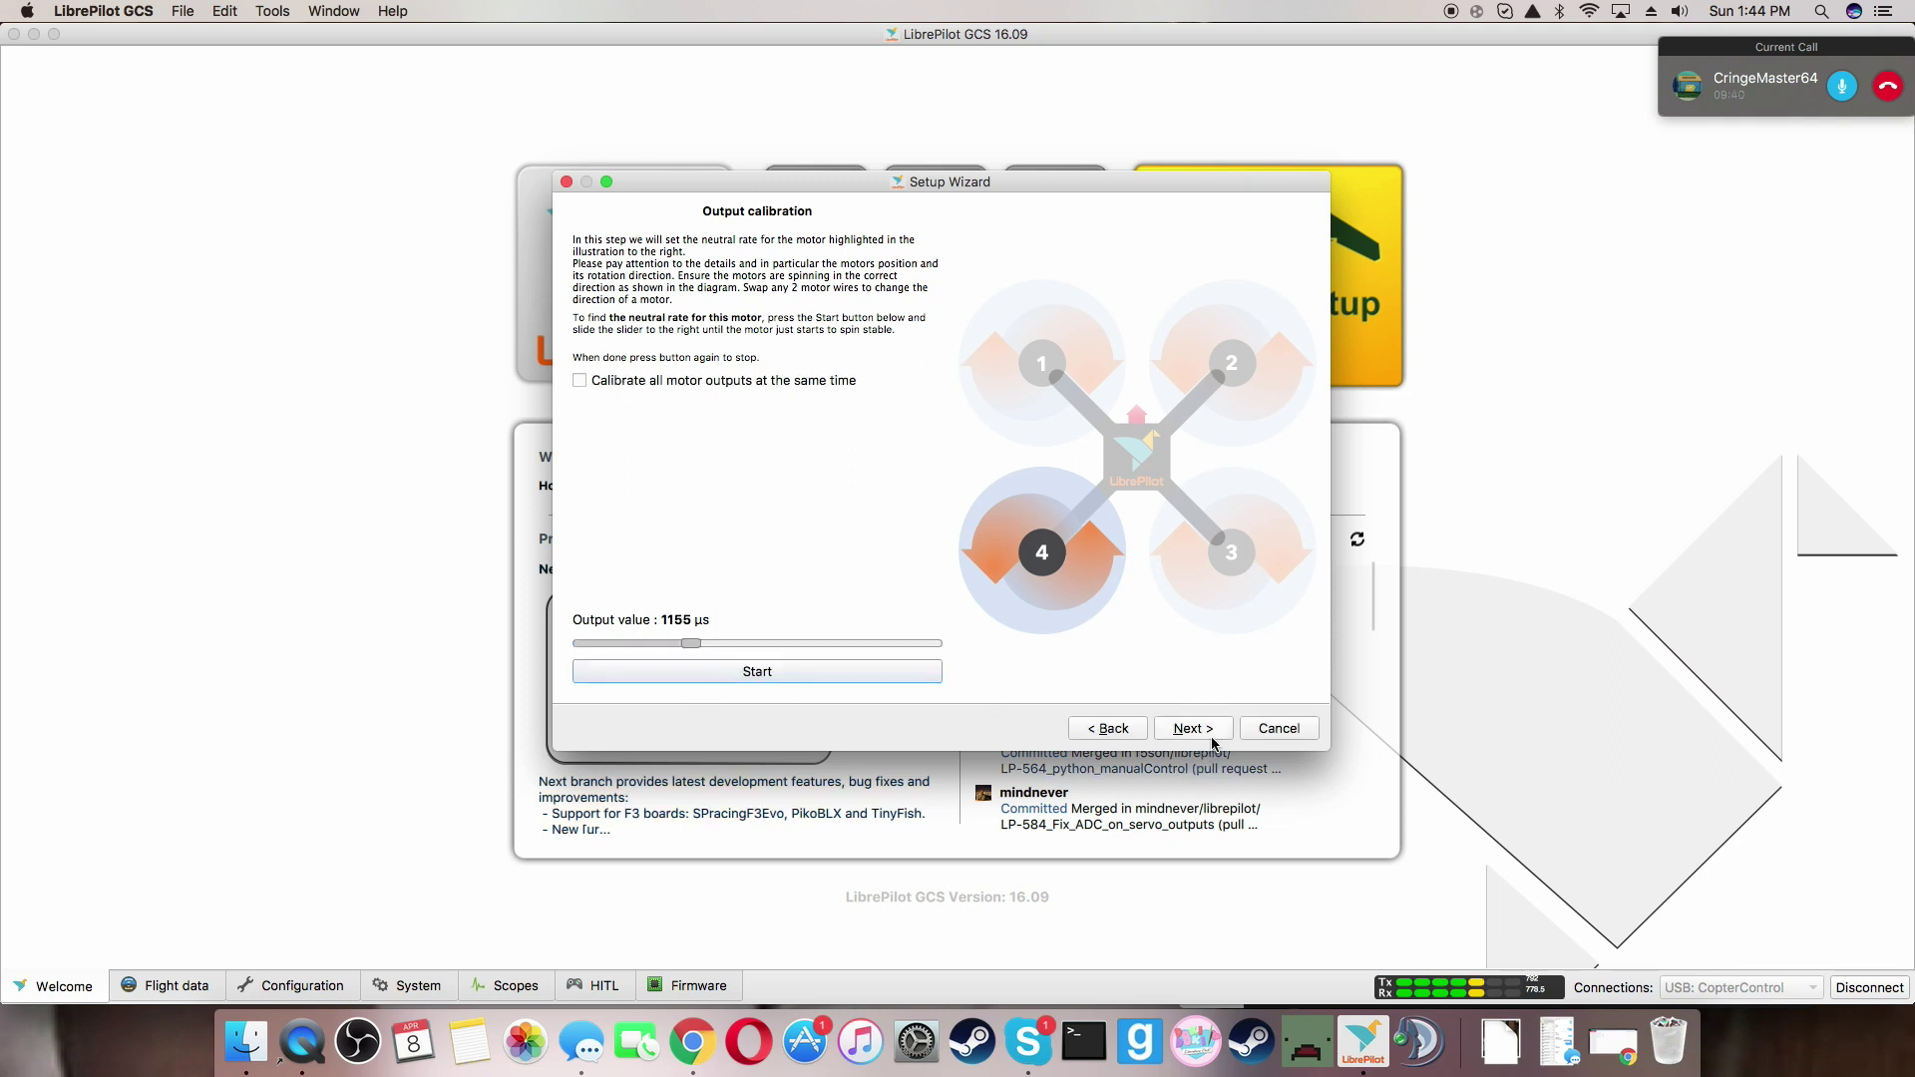
{"action": "left_click", "coordinate": [1212, 738]}
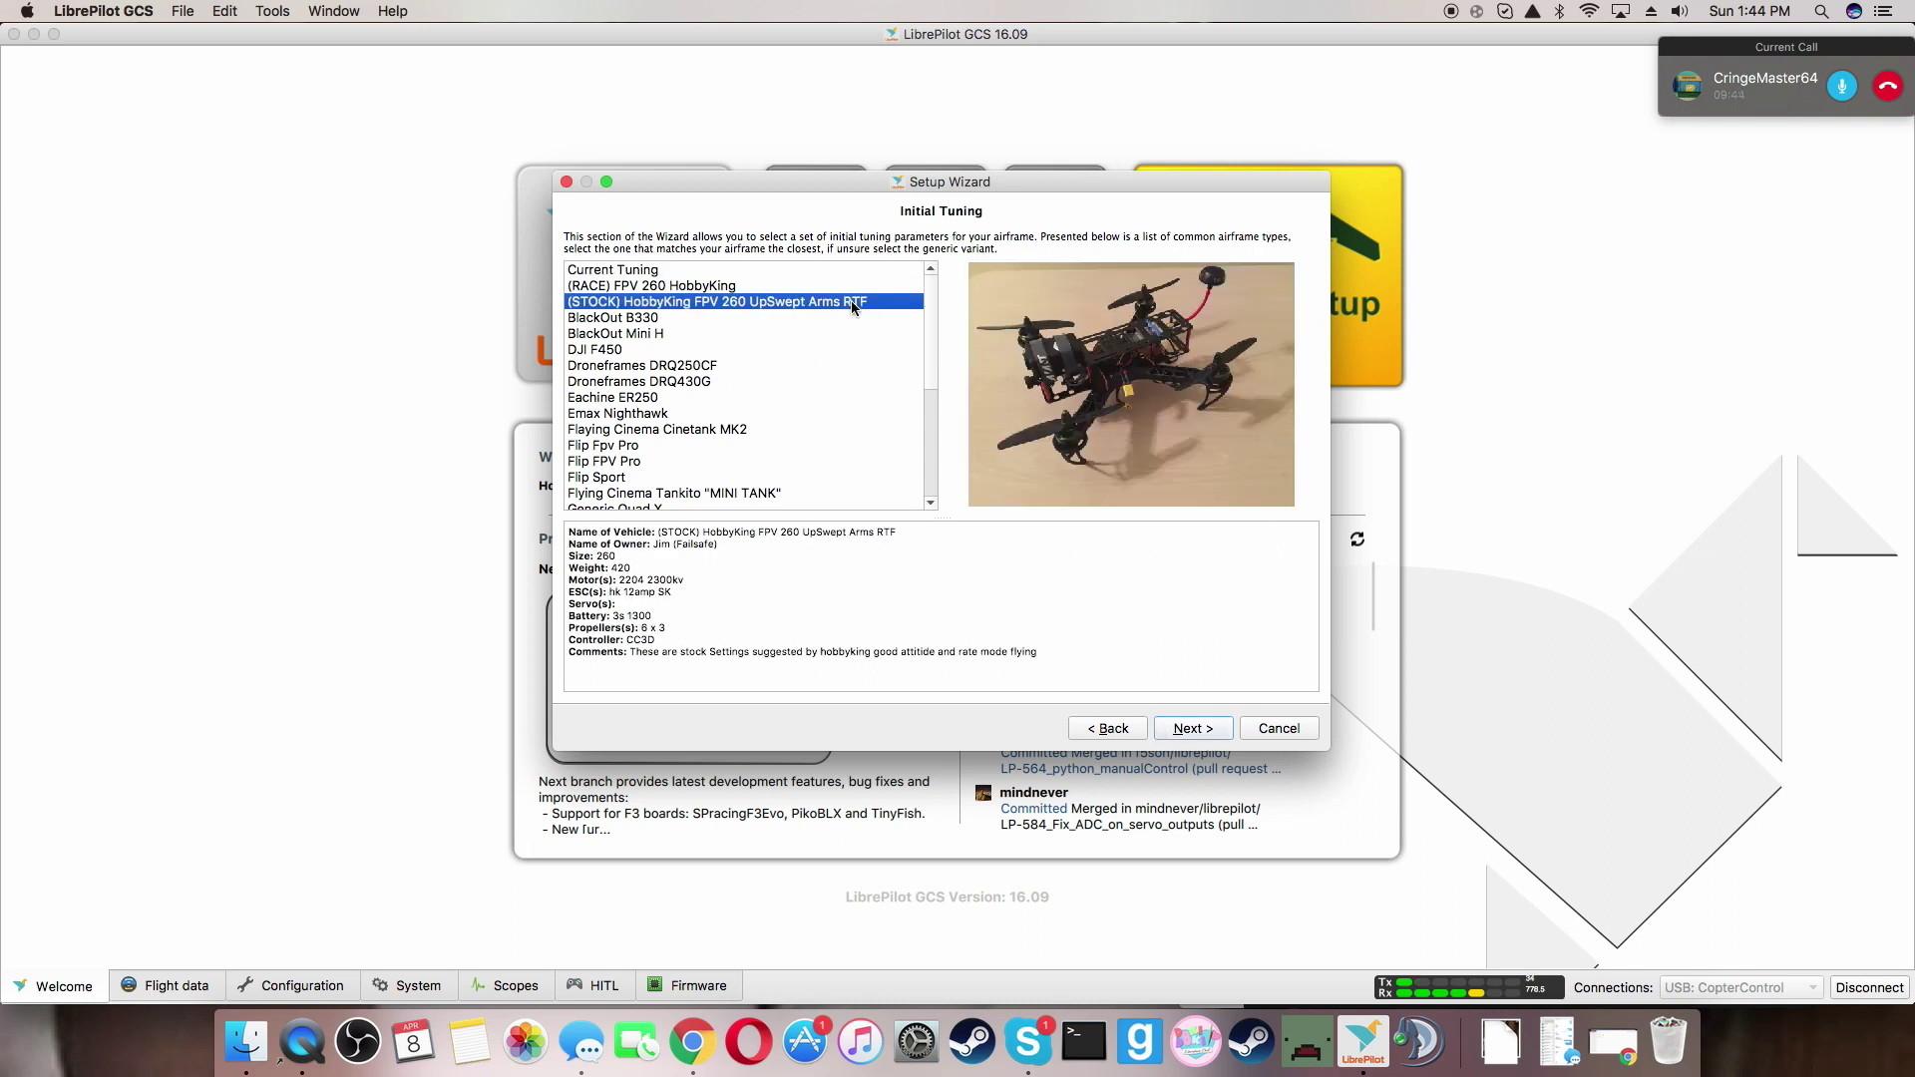
Choose the Emax Nighthawk preset after comparing others, reviewing its 250-size, 1806 2280kv, 3s specs
{"action": "left_click", "coordinate": [813, 336]}
{"action": "left_click", "coordinate": [795, 366]}
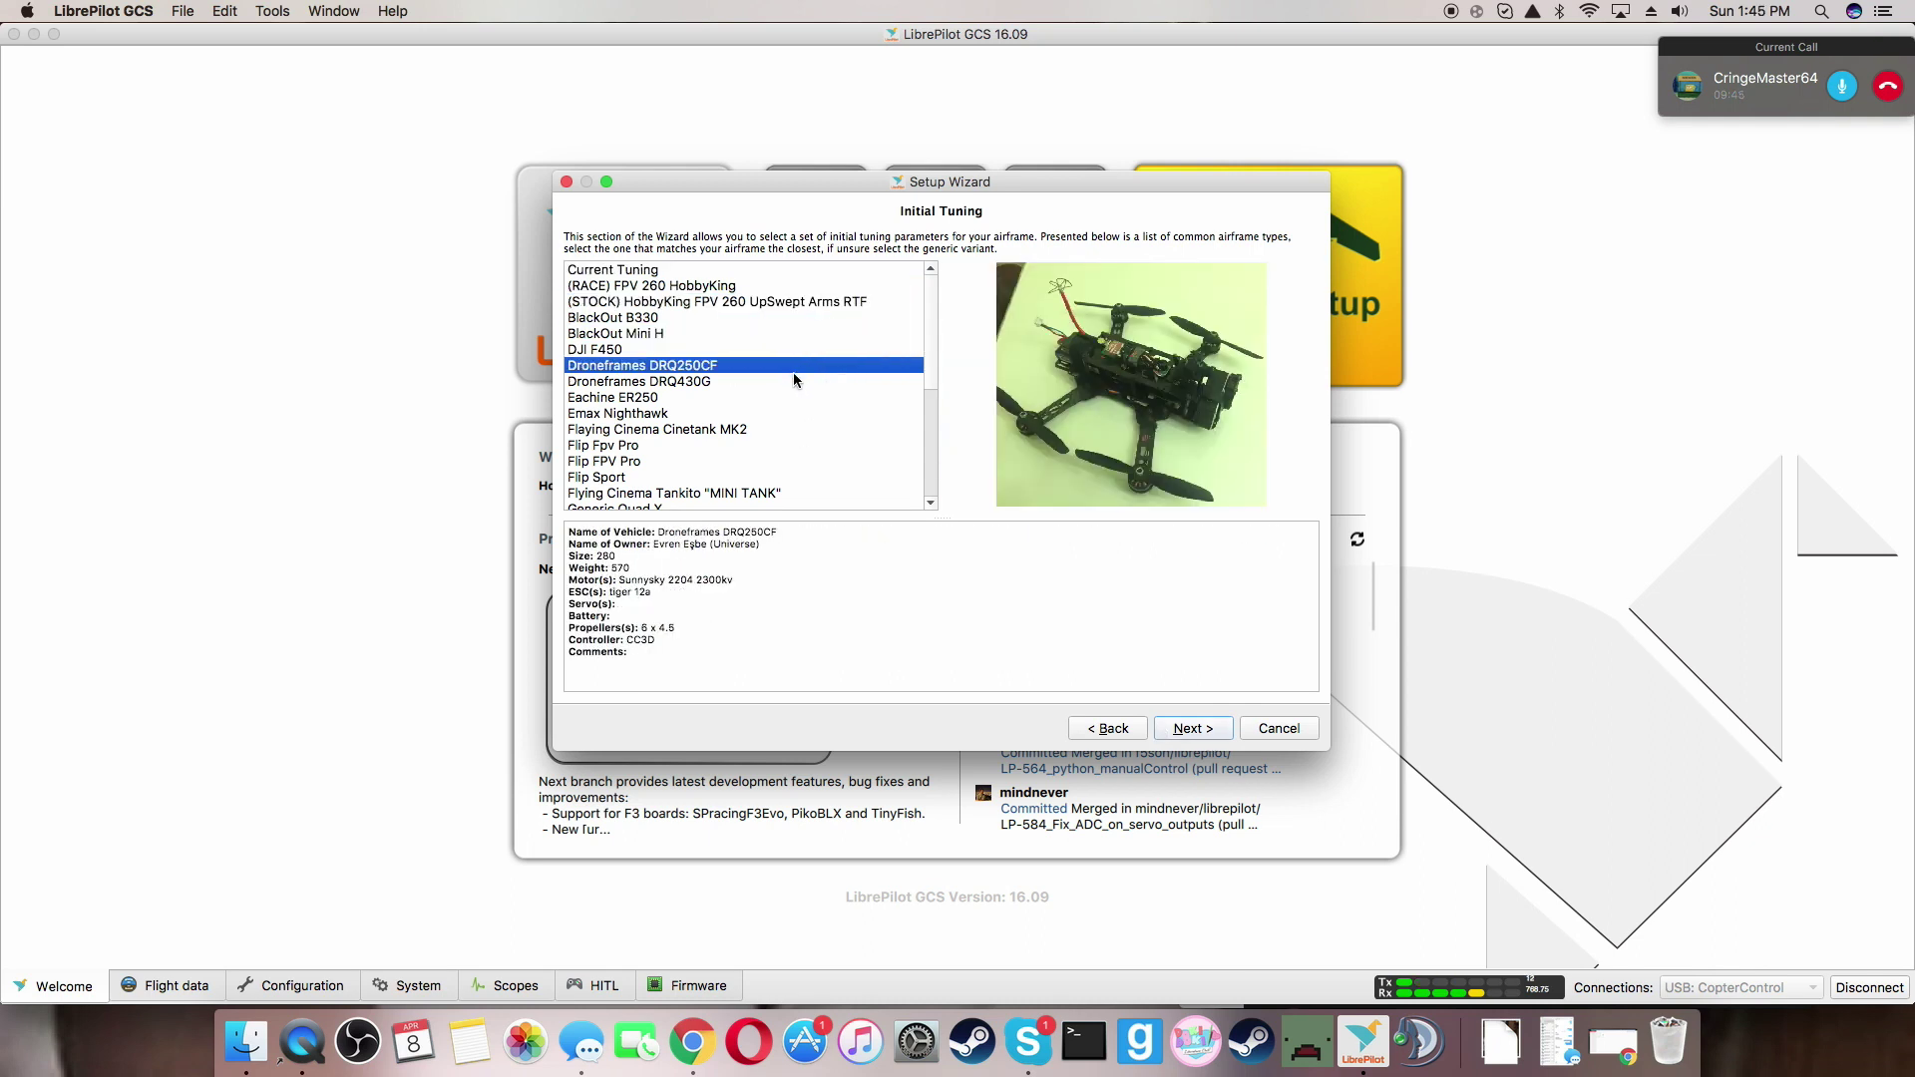
{"action": "left_click", "coordinate": [795, 383]}
{"action": "left_click", "coordinate": [781, 412]}
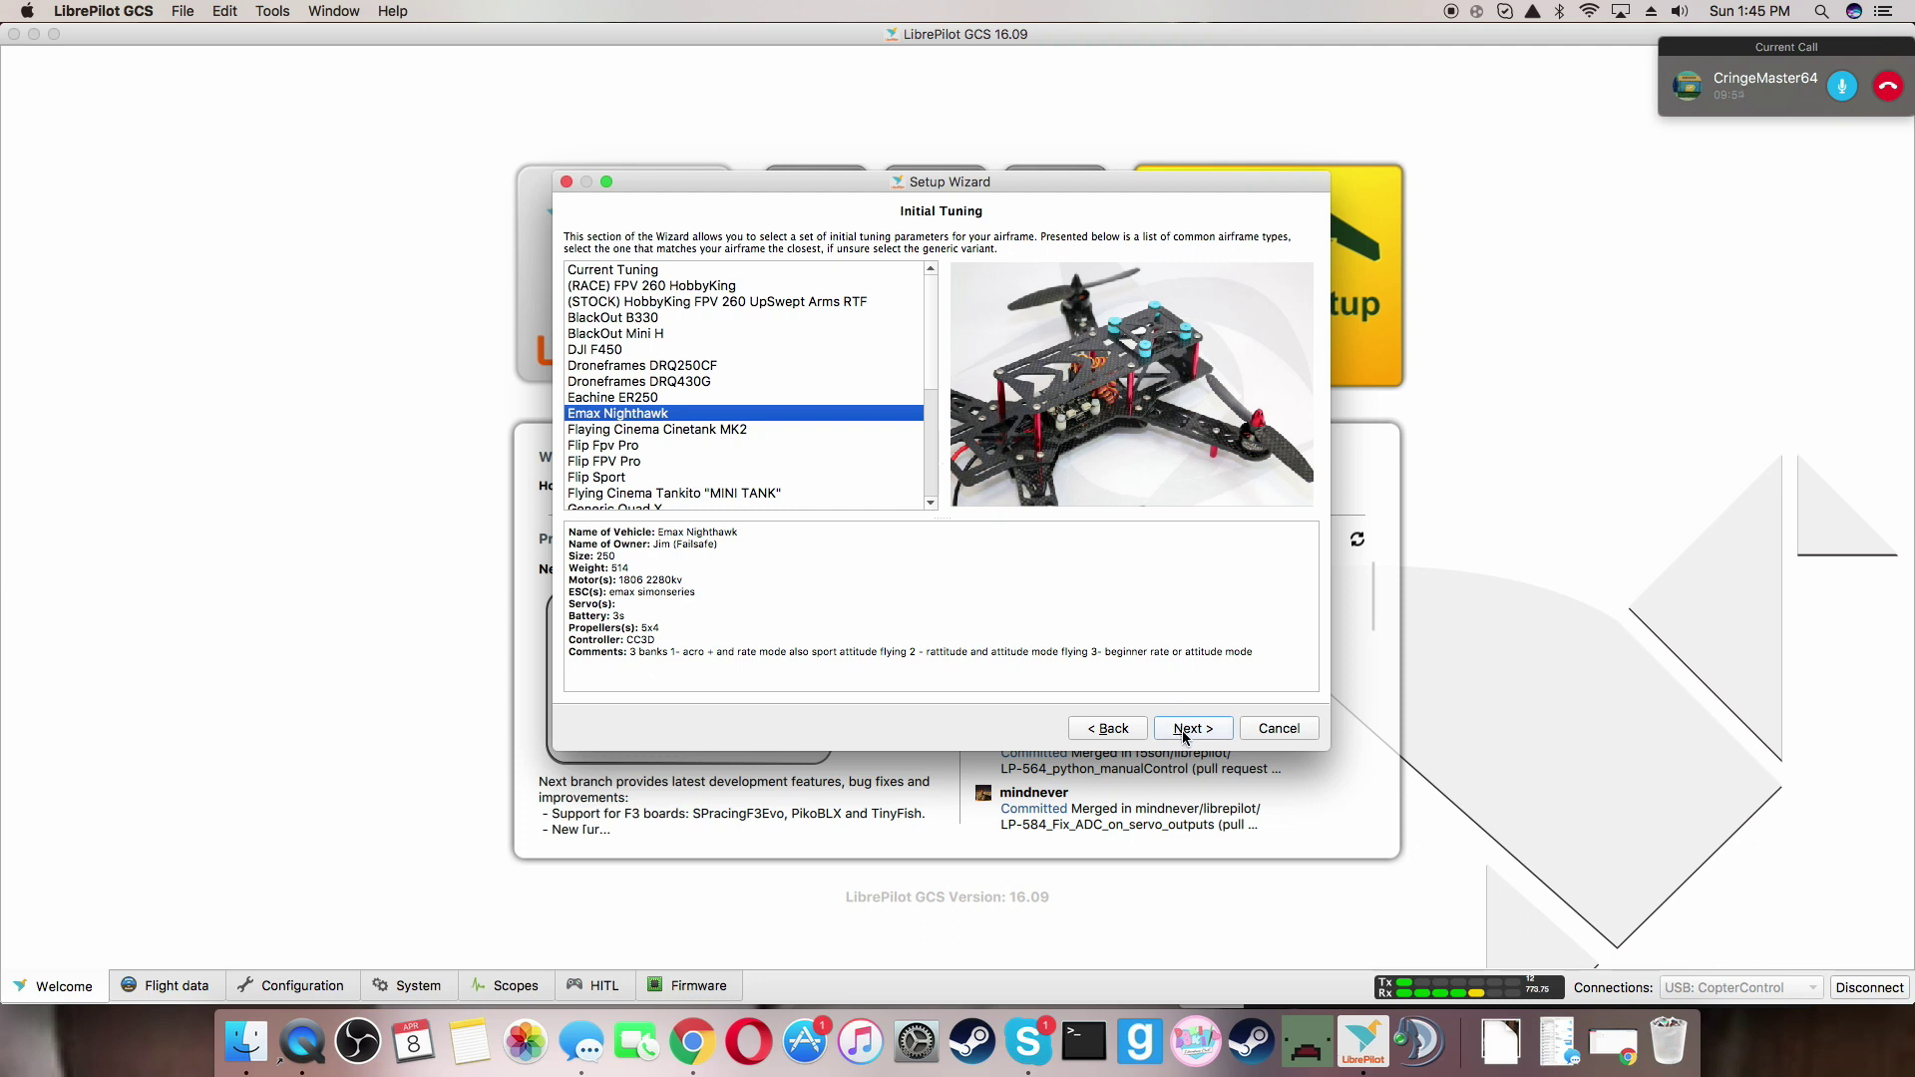
{"action": "triple_click", "coordinate": [928, 651]}
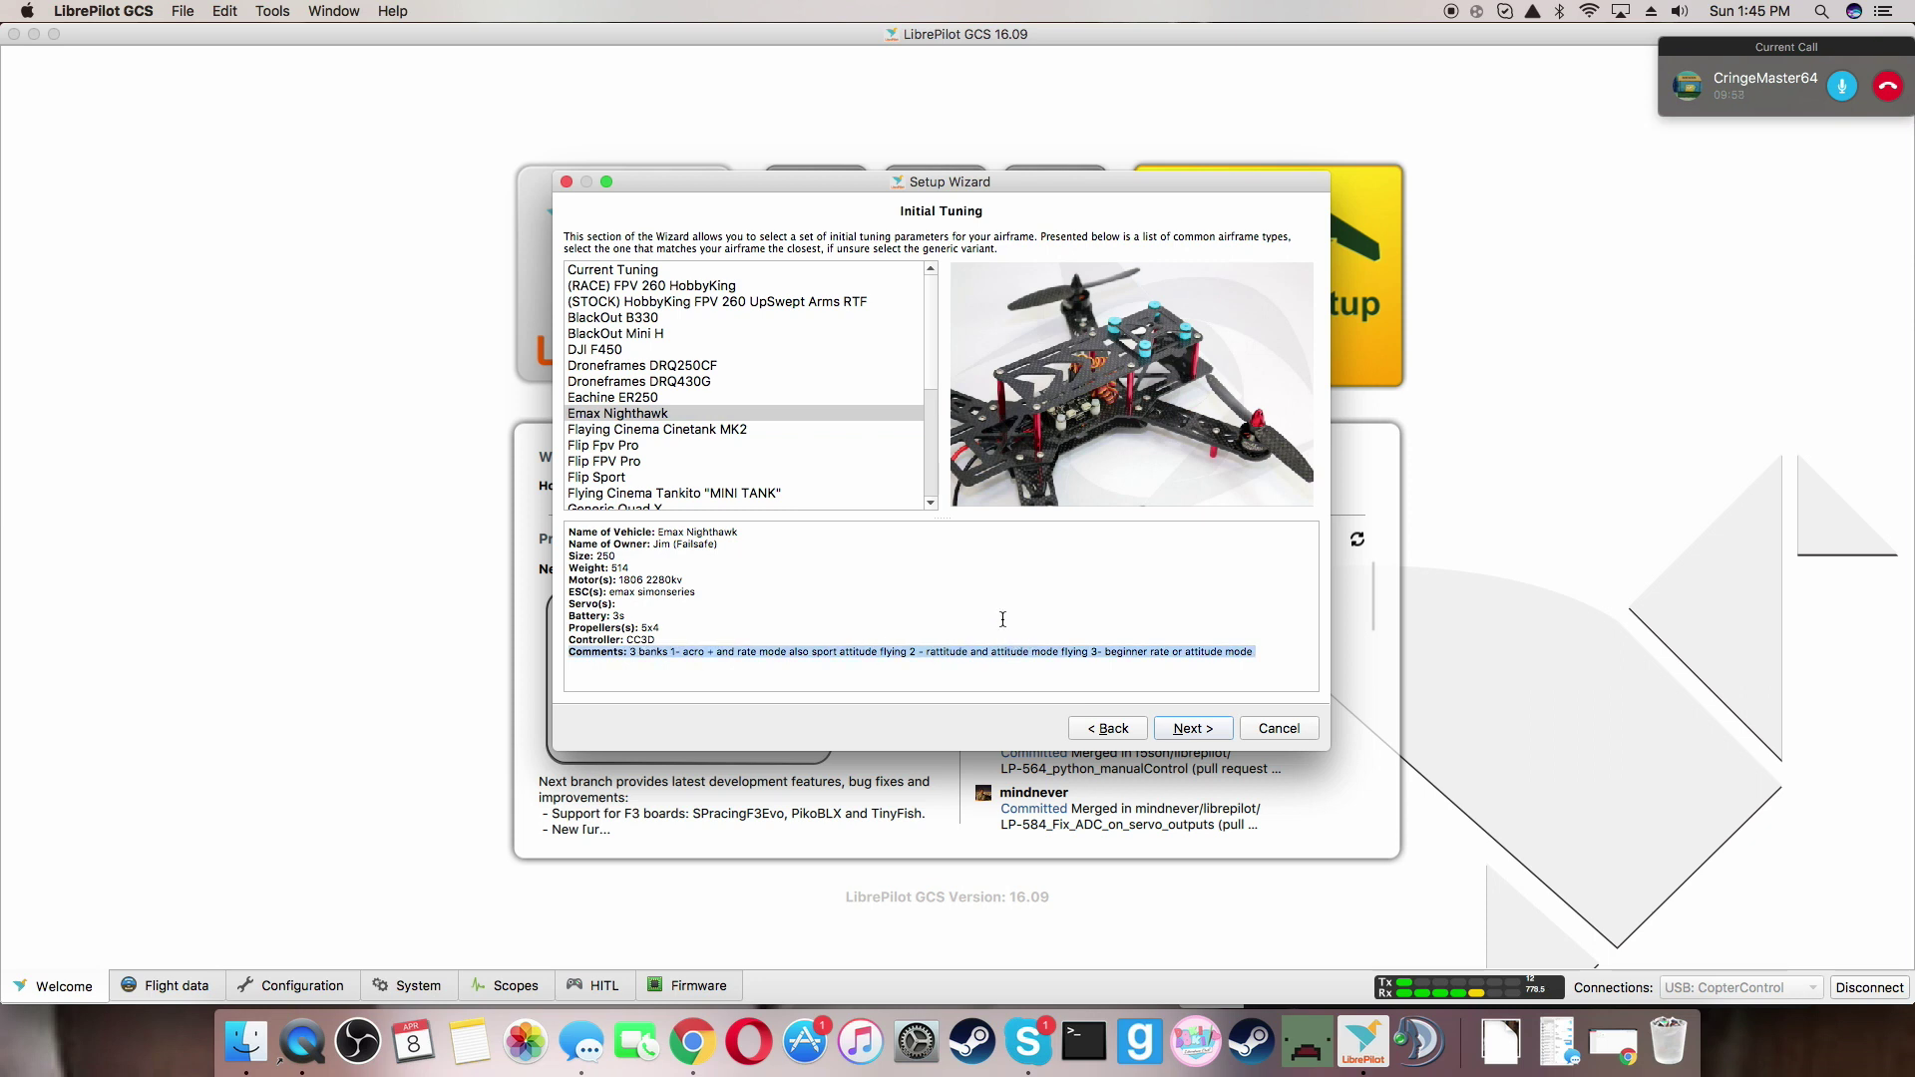
{"action": "left_click_drag", "start_coordinate": [658, 532], "coordinate": [1215, 650]}
{"action": "left_click", "coordinate": [1186, 596]}
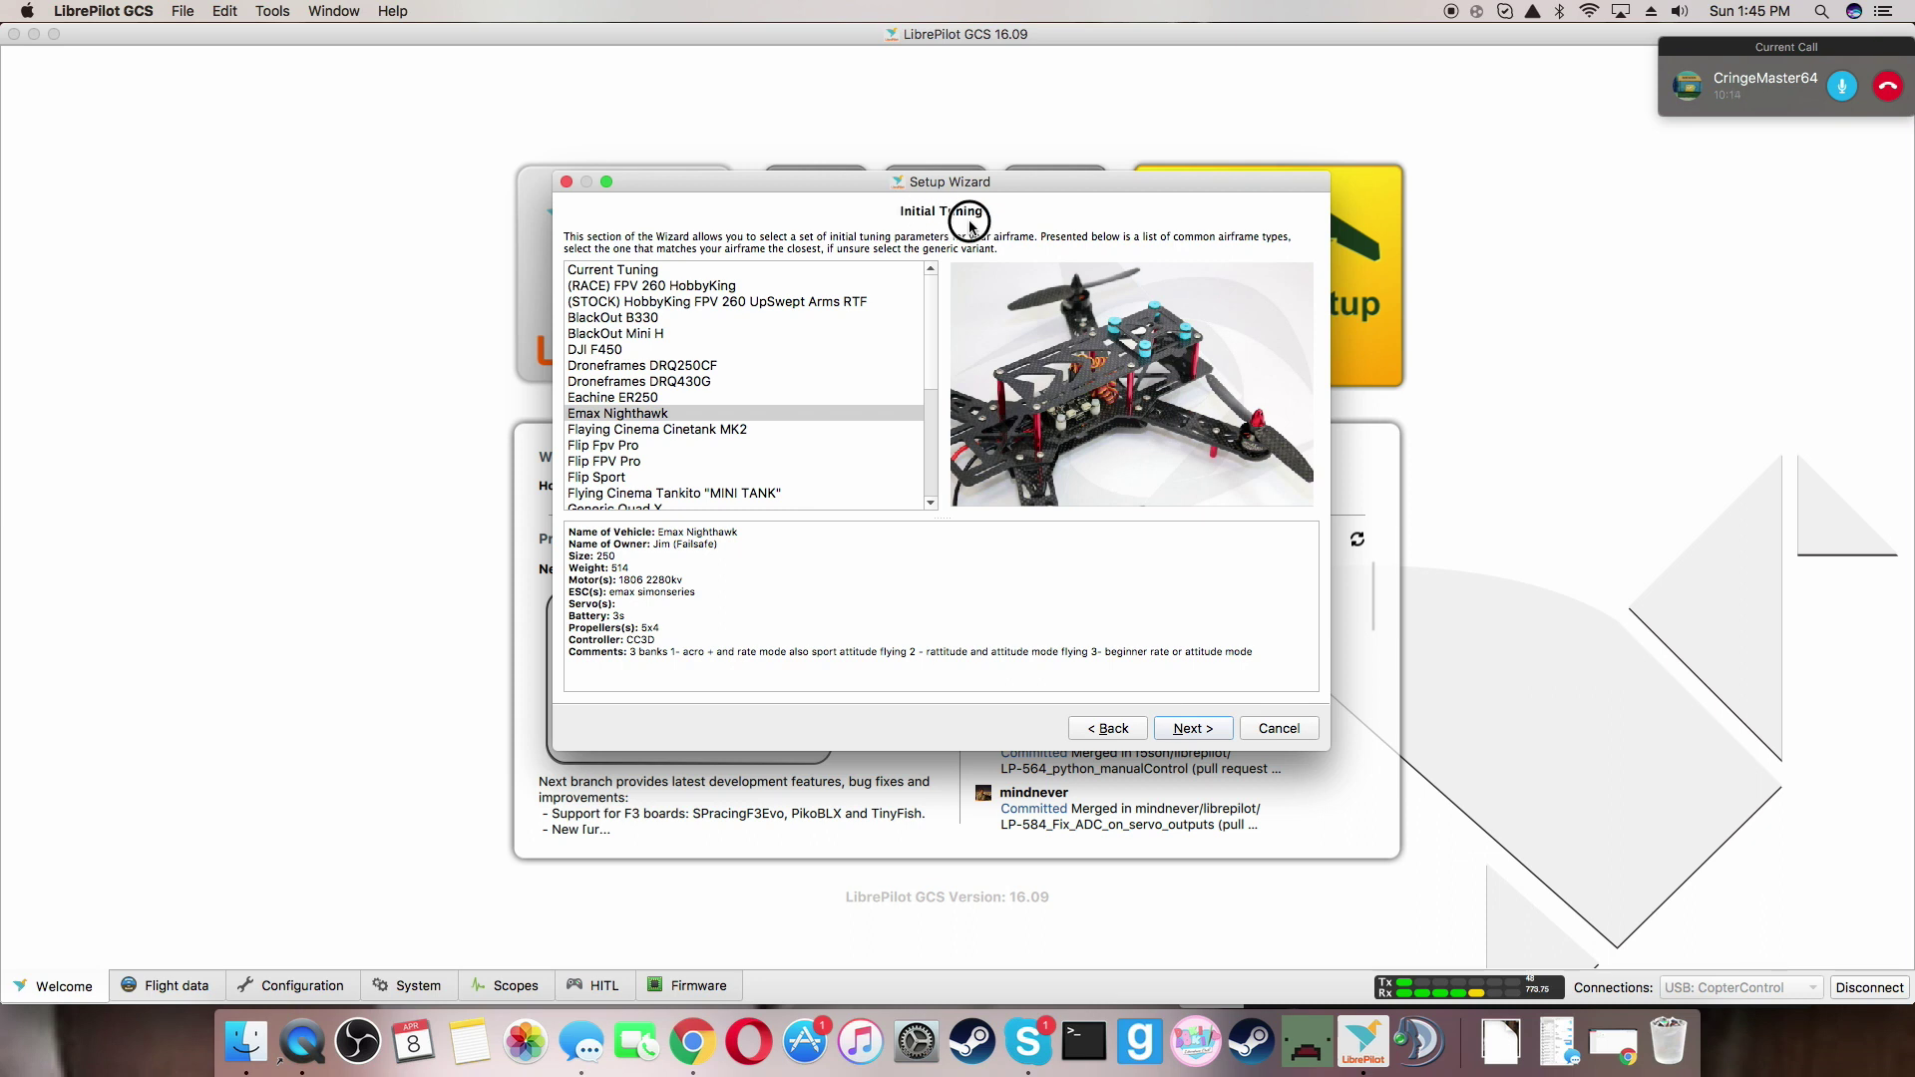
Move past Initial Tuning and save the vehicle configuration to the board
{"action": "left_click", "coordinate": [1189, 726]}
{"action": "left_click", "coordinate": [971, 596]}
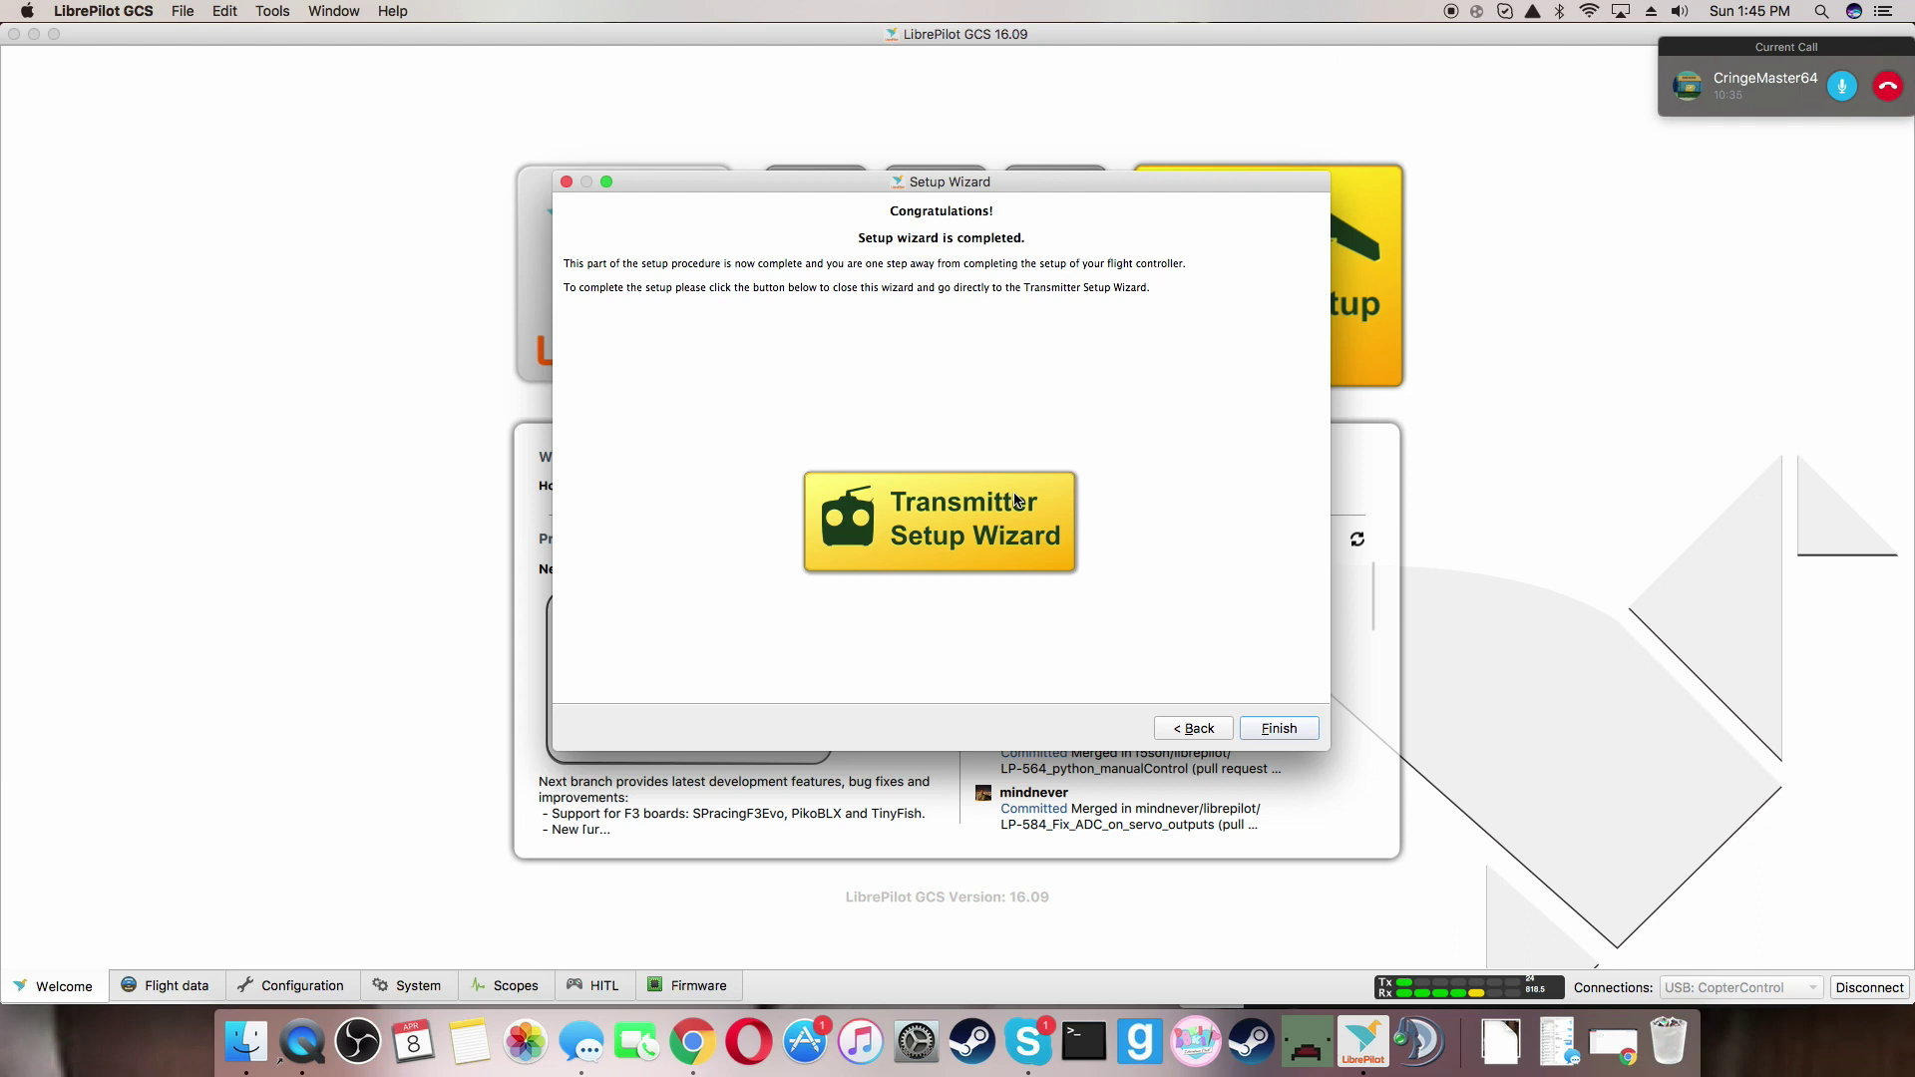
Start the transmitter wizard, acknowledge the disarmed notice, and choose the Acro transmitter type
{"action": "left_click", "coordinate": [1016, 501]}
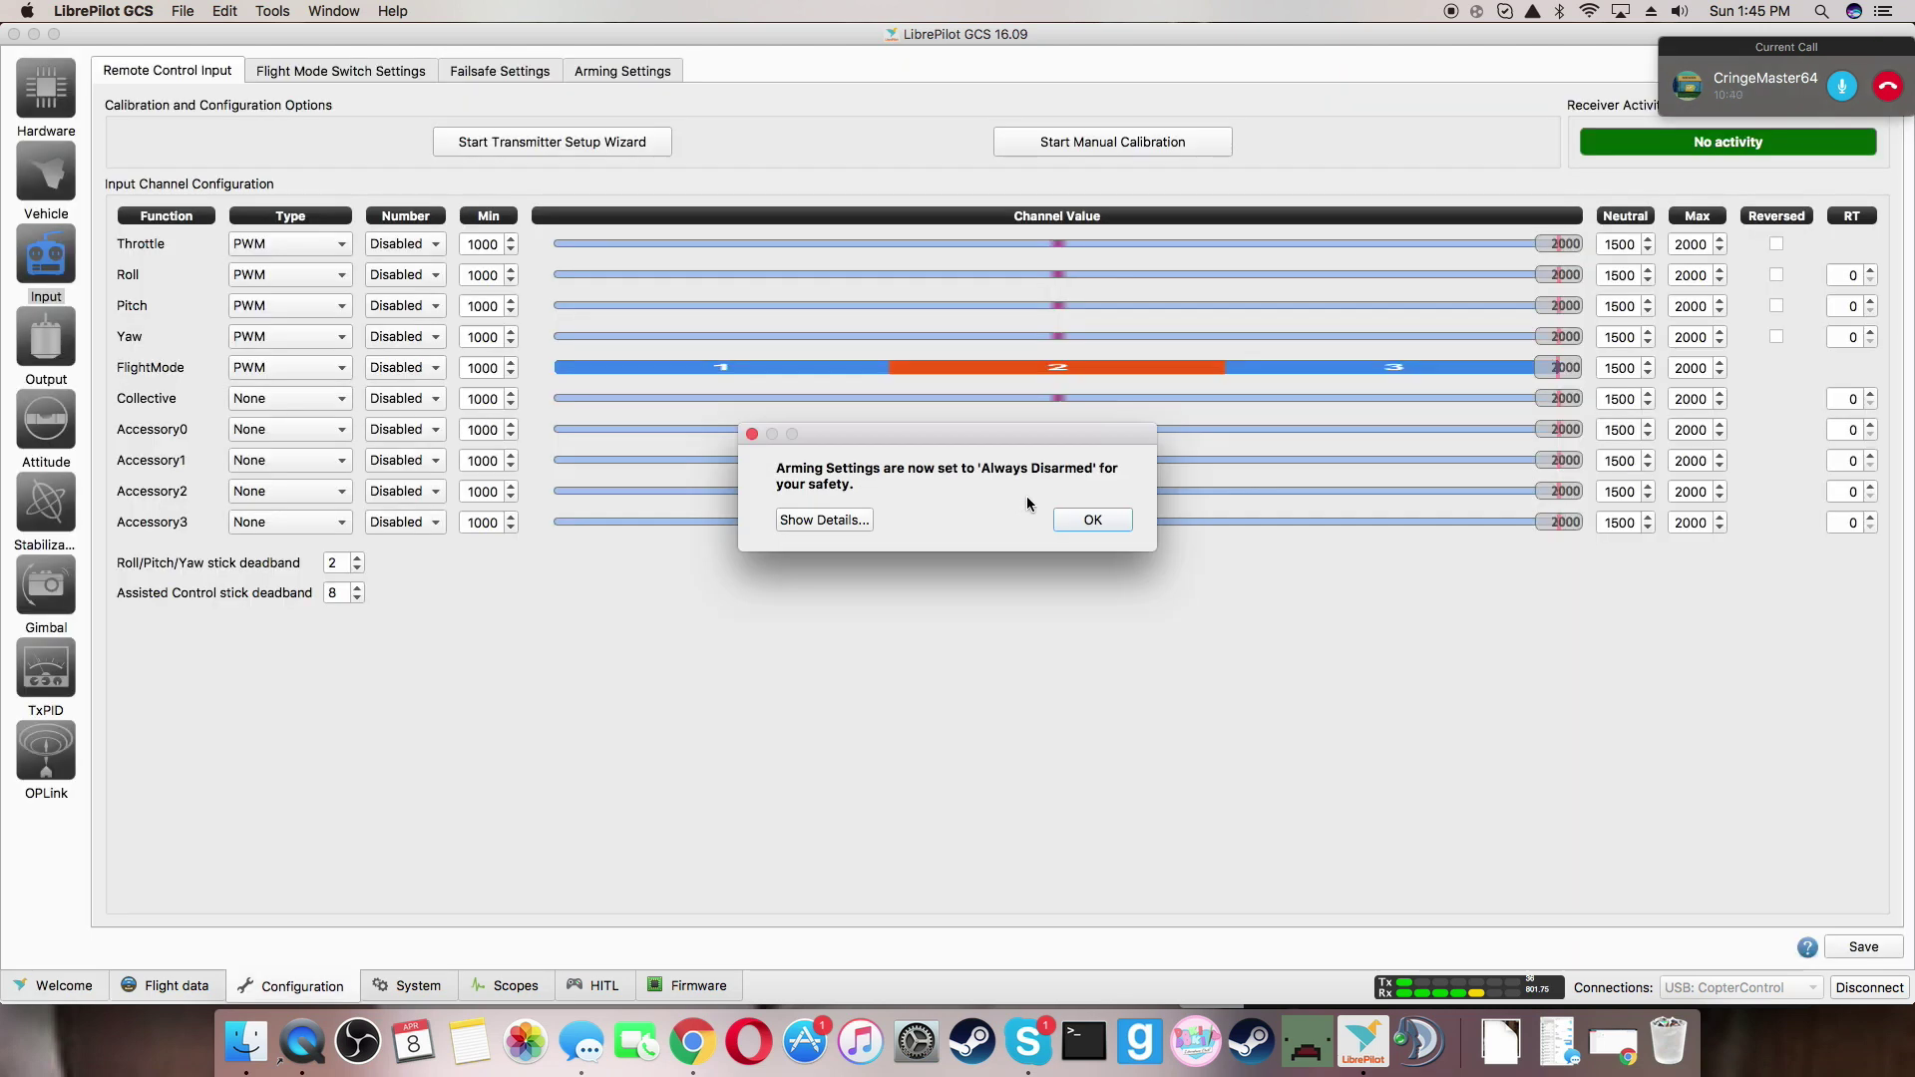
{"action": "left_click", "coordinate": [1097, 518]}
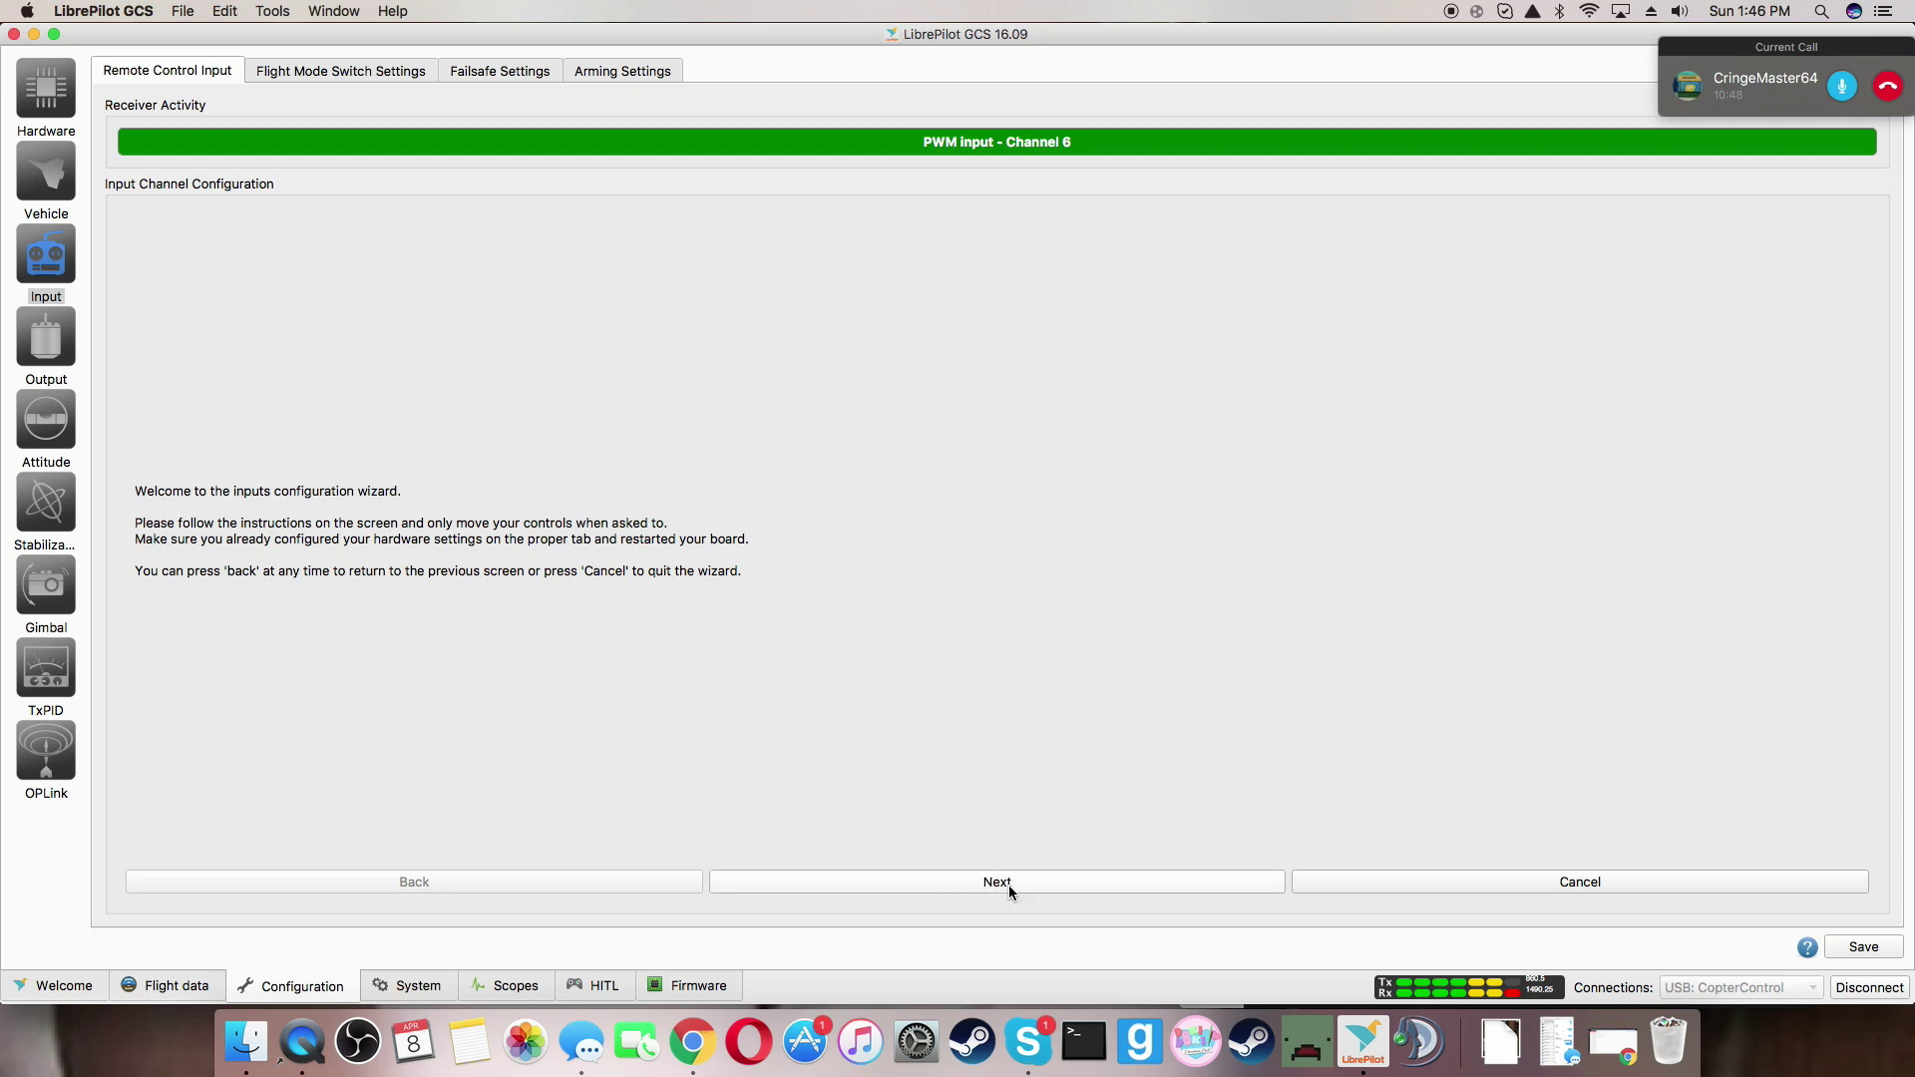
{"action": "left_click", "coordinate": [1009, 892]}
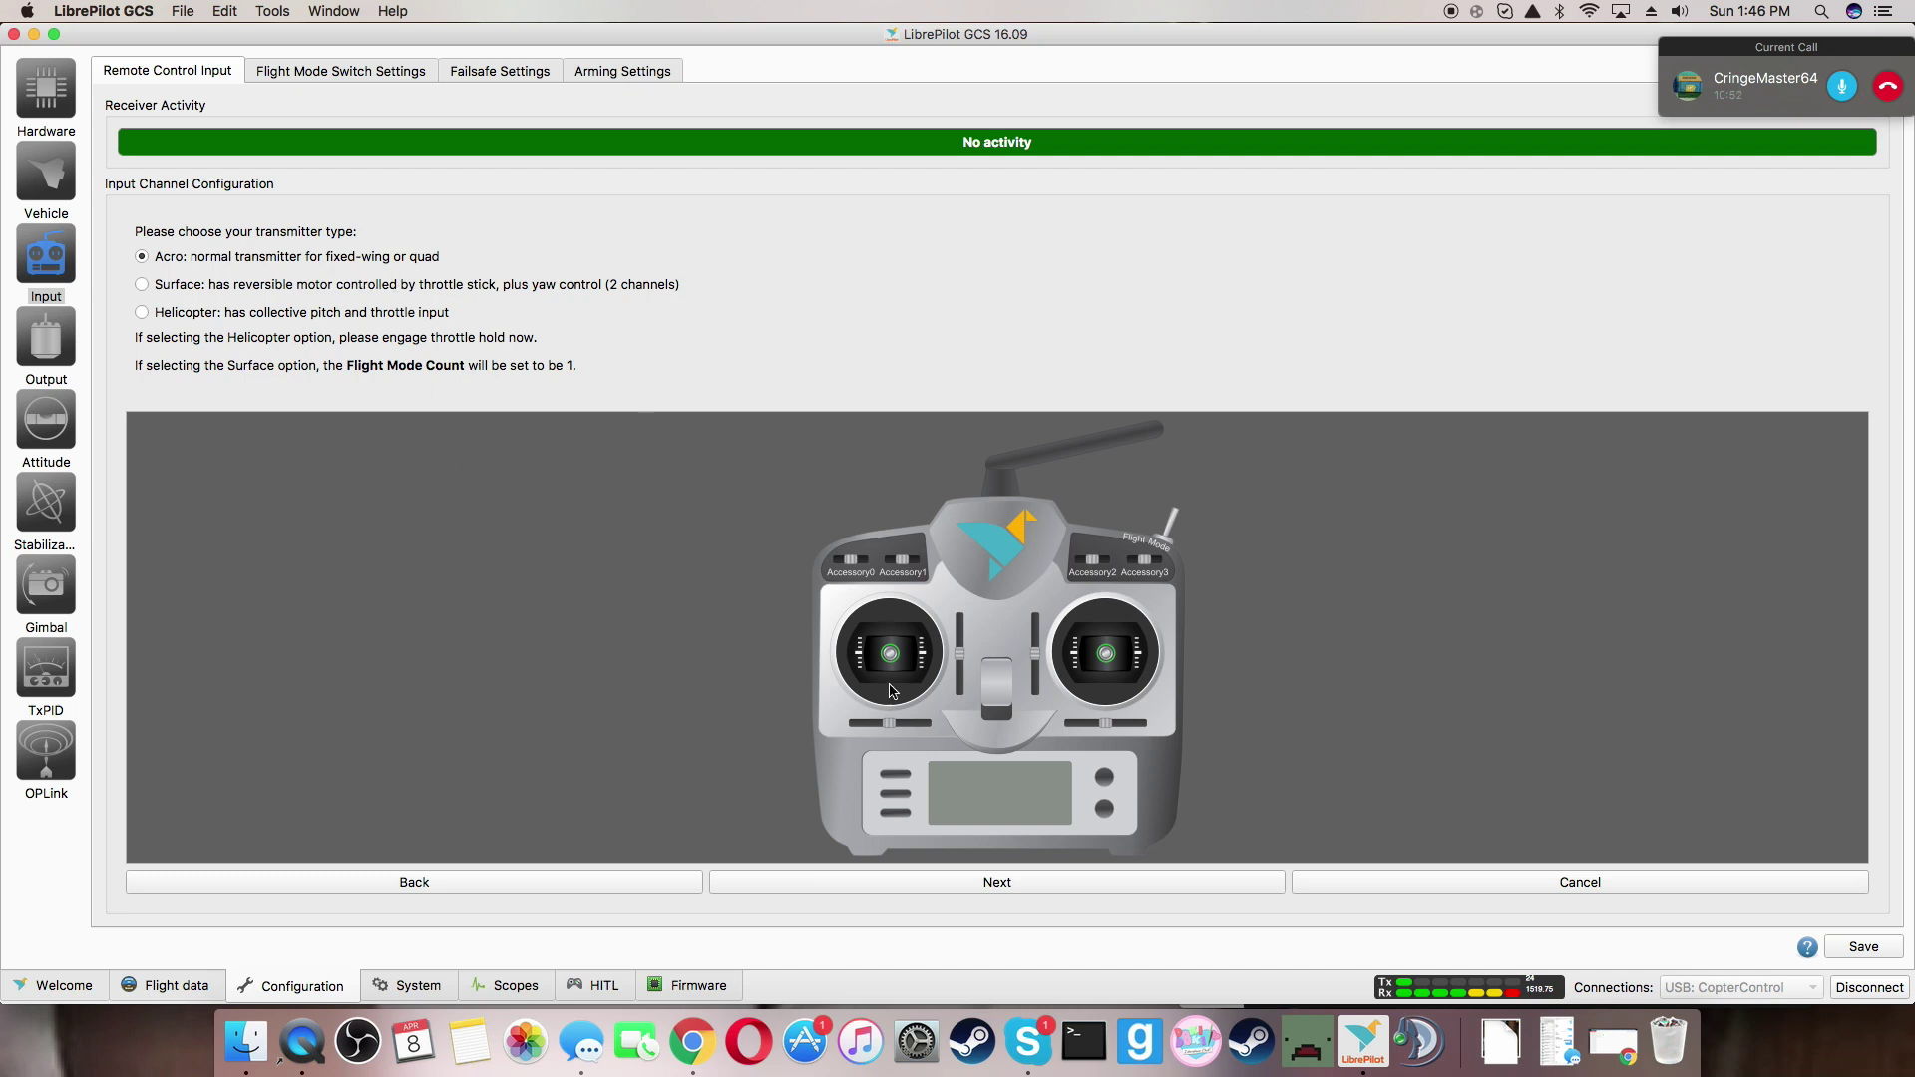
{"action": "left_click", "coordinate": [284, 312]}
{"action": "left_click", "coordinate": [270, 255]}
{"action": "left_click", "coordinate": [1011, 891]}
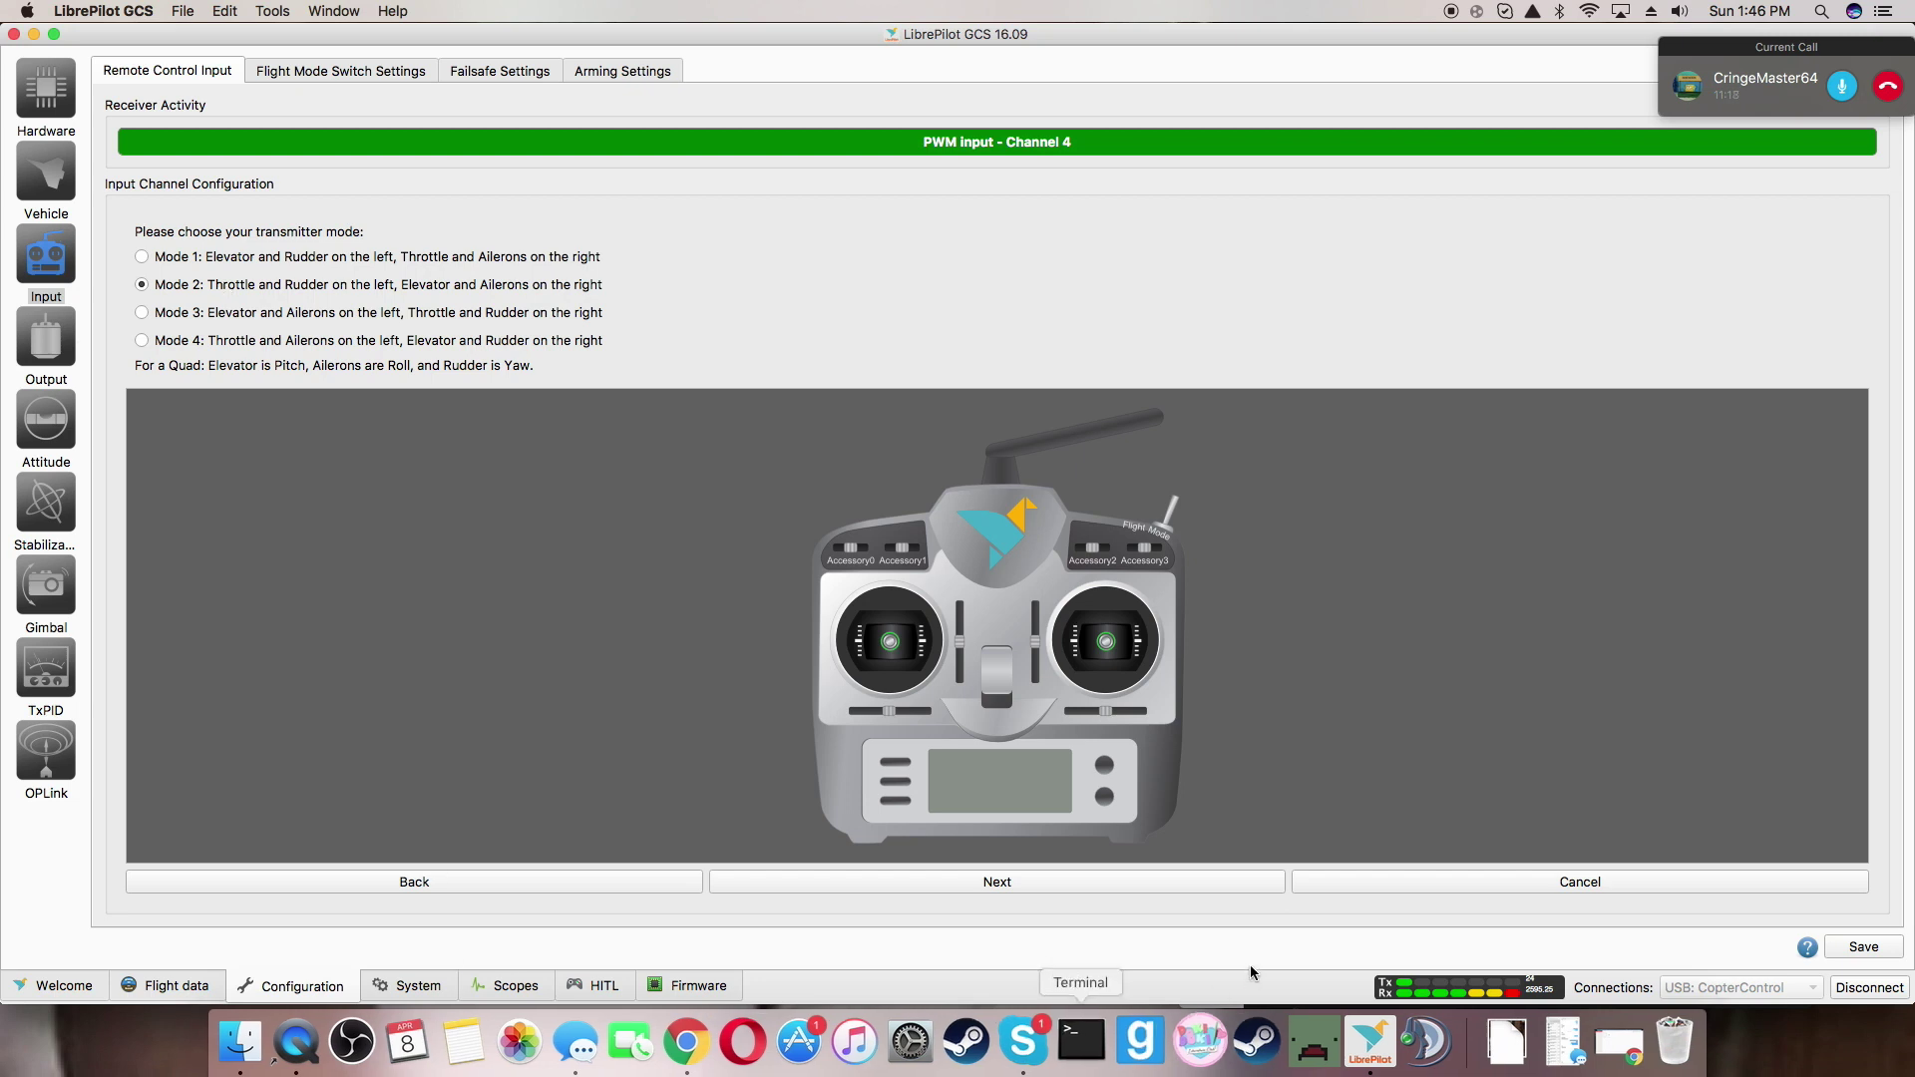
Map the sticks in Mode 2 and skip all three accessory channels
{"action": "left_click", "coordinate": [1176, 880]}
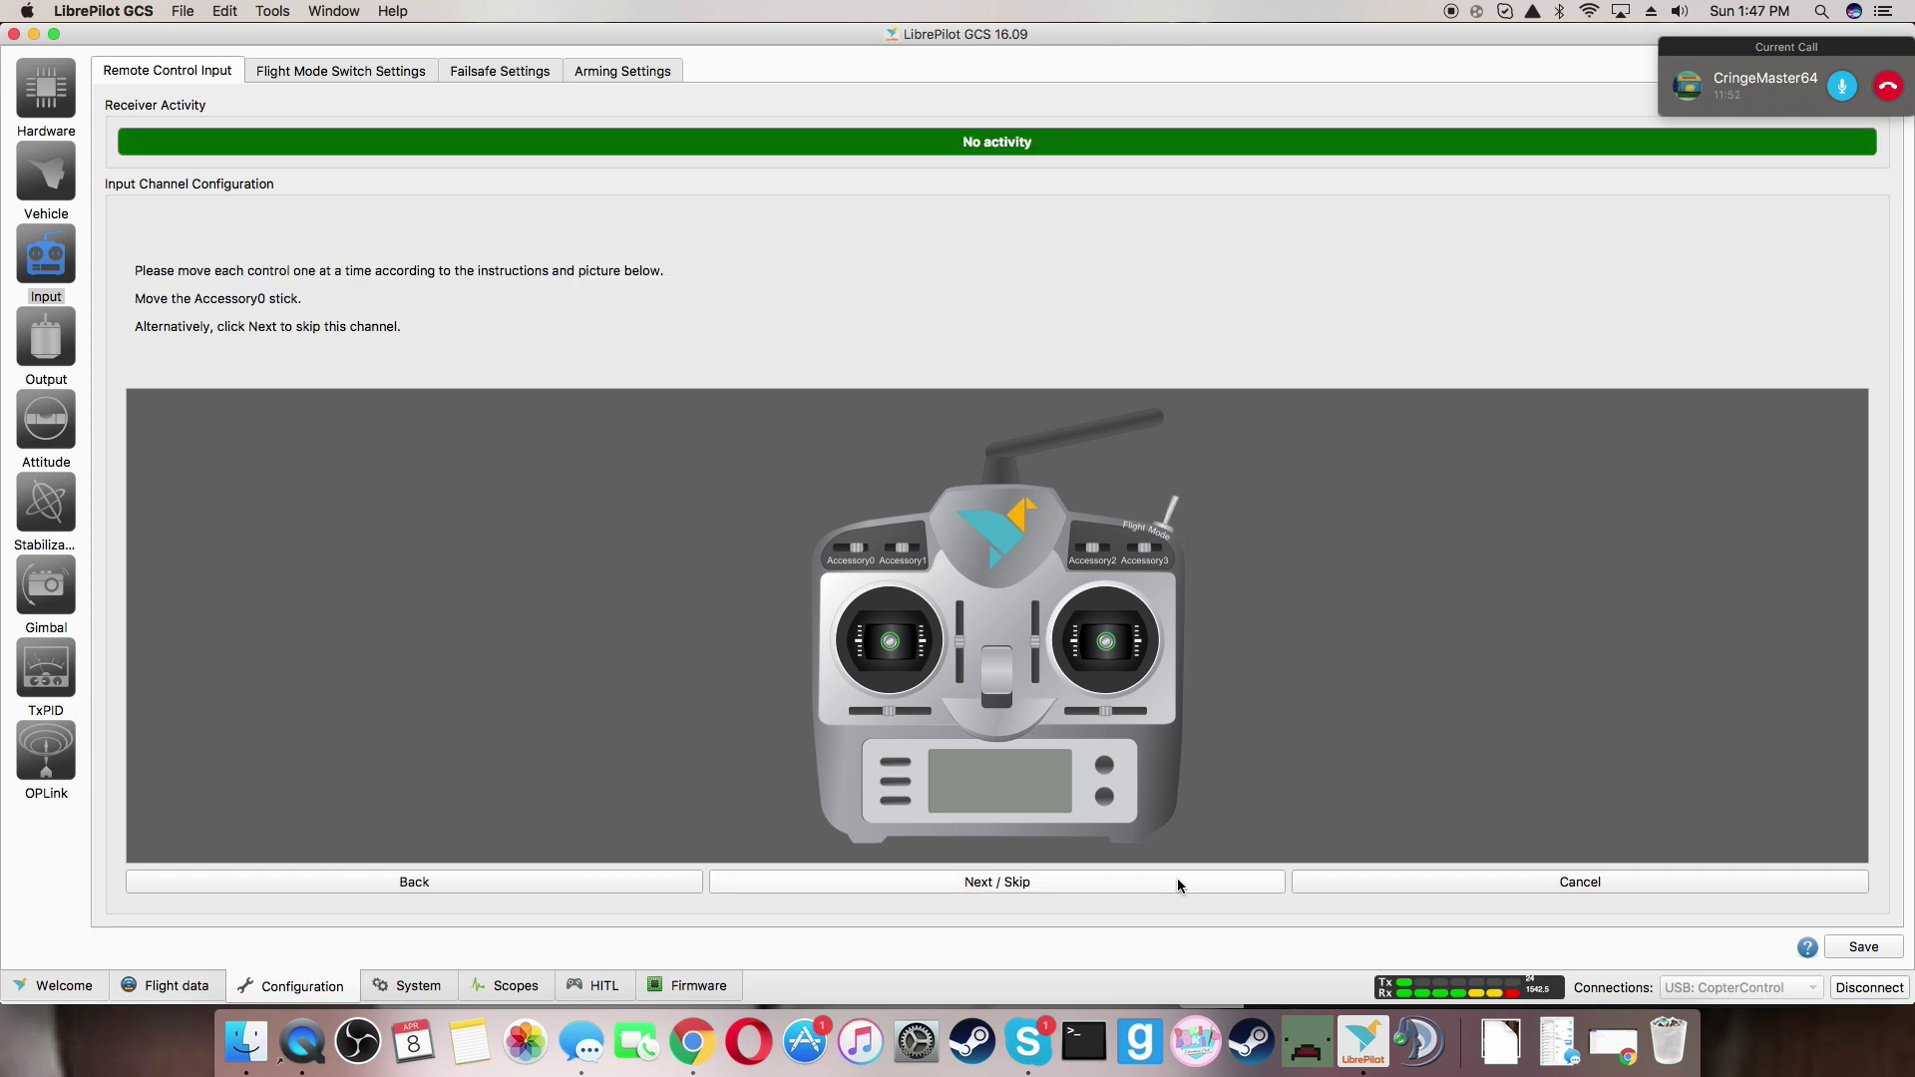
{"action": "left_click", "coordinate": [1178, 882]}
{"action": "left_click", "coordinate": [1178, 883]}
{"action": "left_click", "coordinate": [1177, 882]}
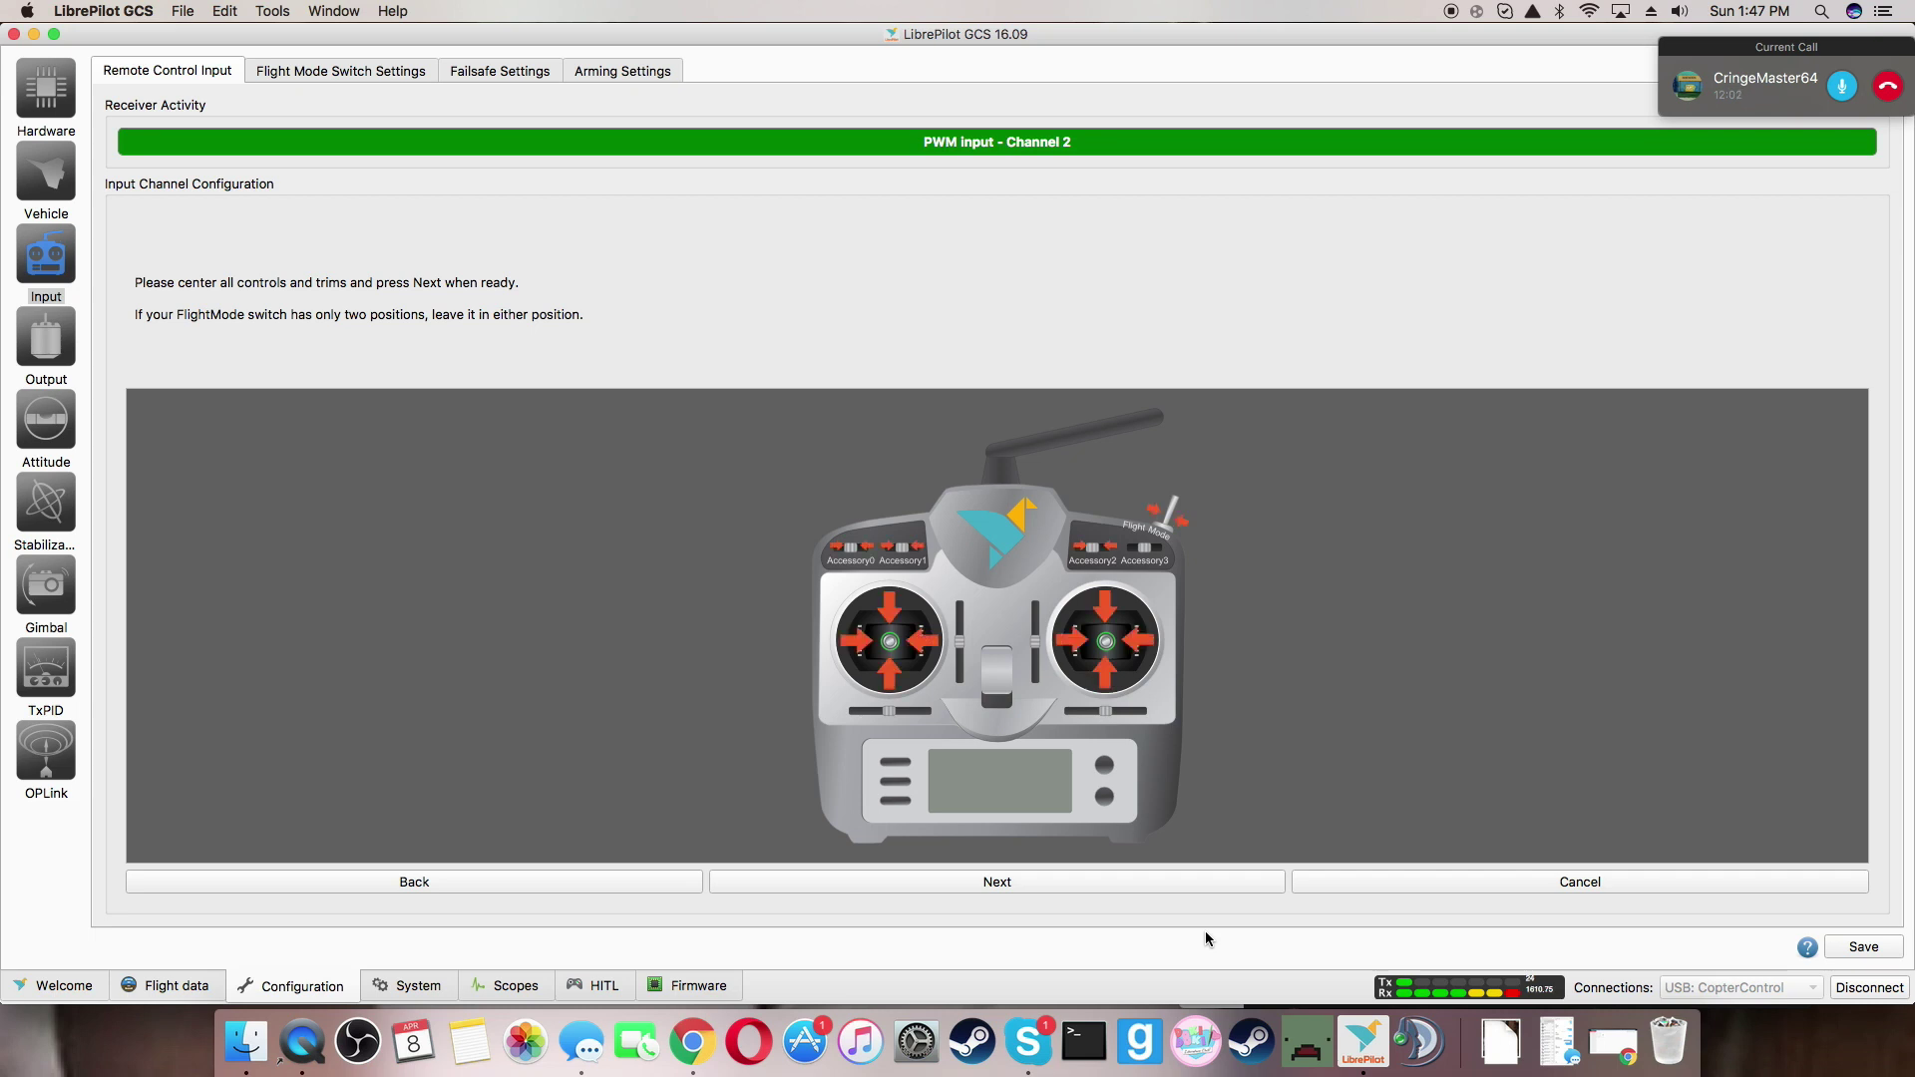
Confirm the centred sticks and stick ranges, leaving no sticks reversed
{"action": "left_click", "coordinate": [1159, 887]}
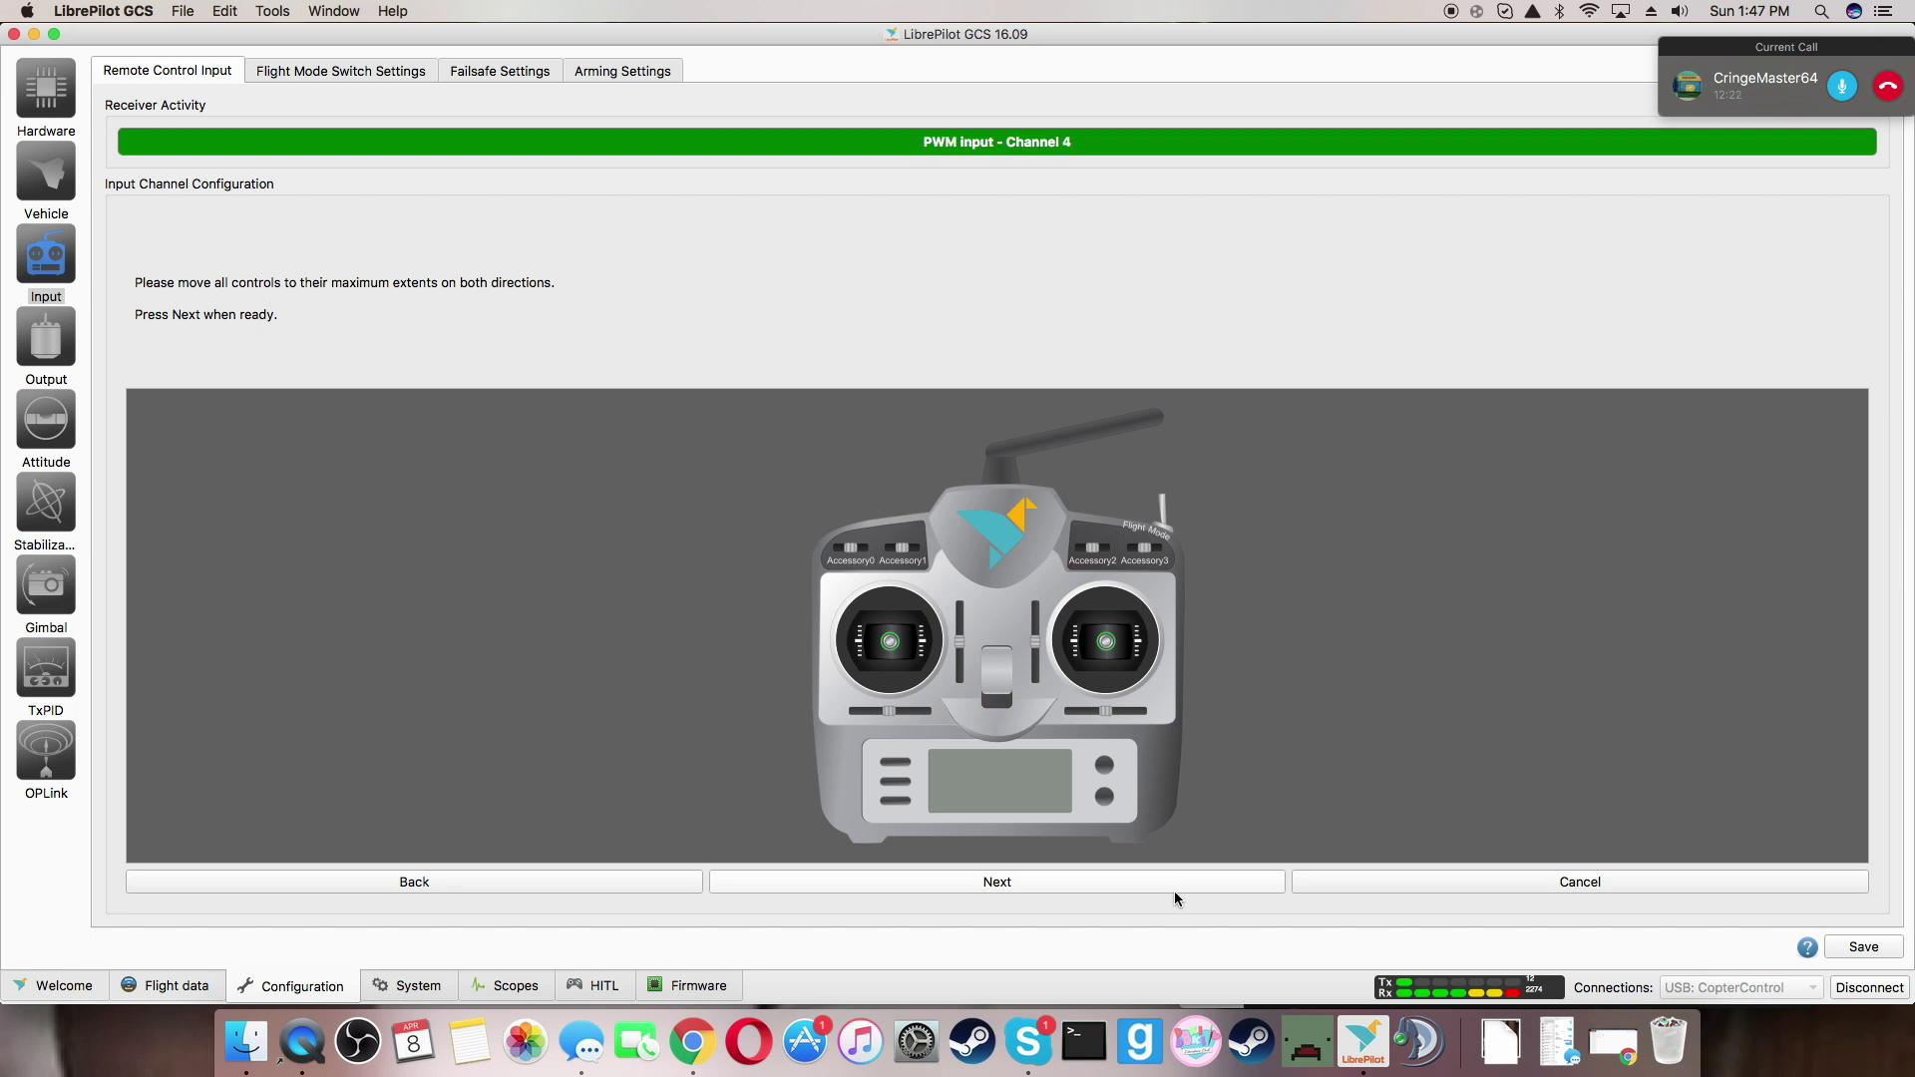
{"action": "left_click", "coordinate": [1175, 889]}
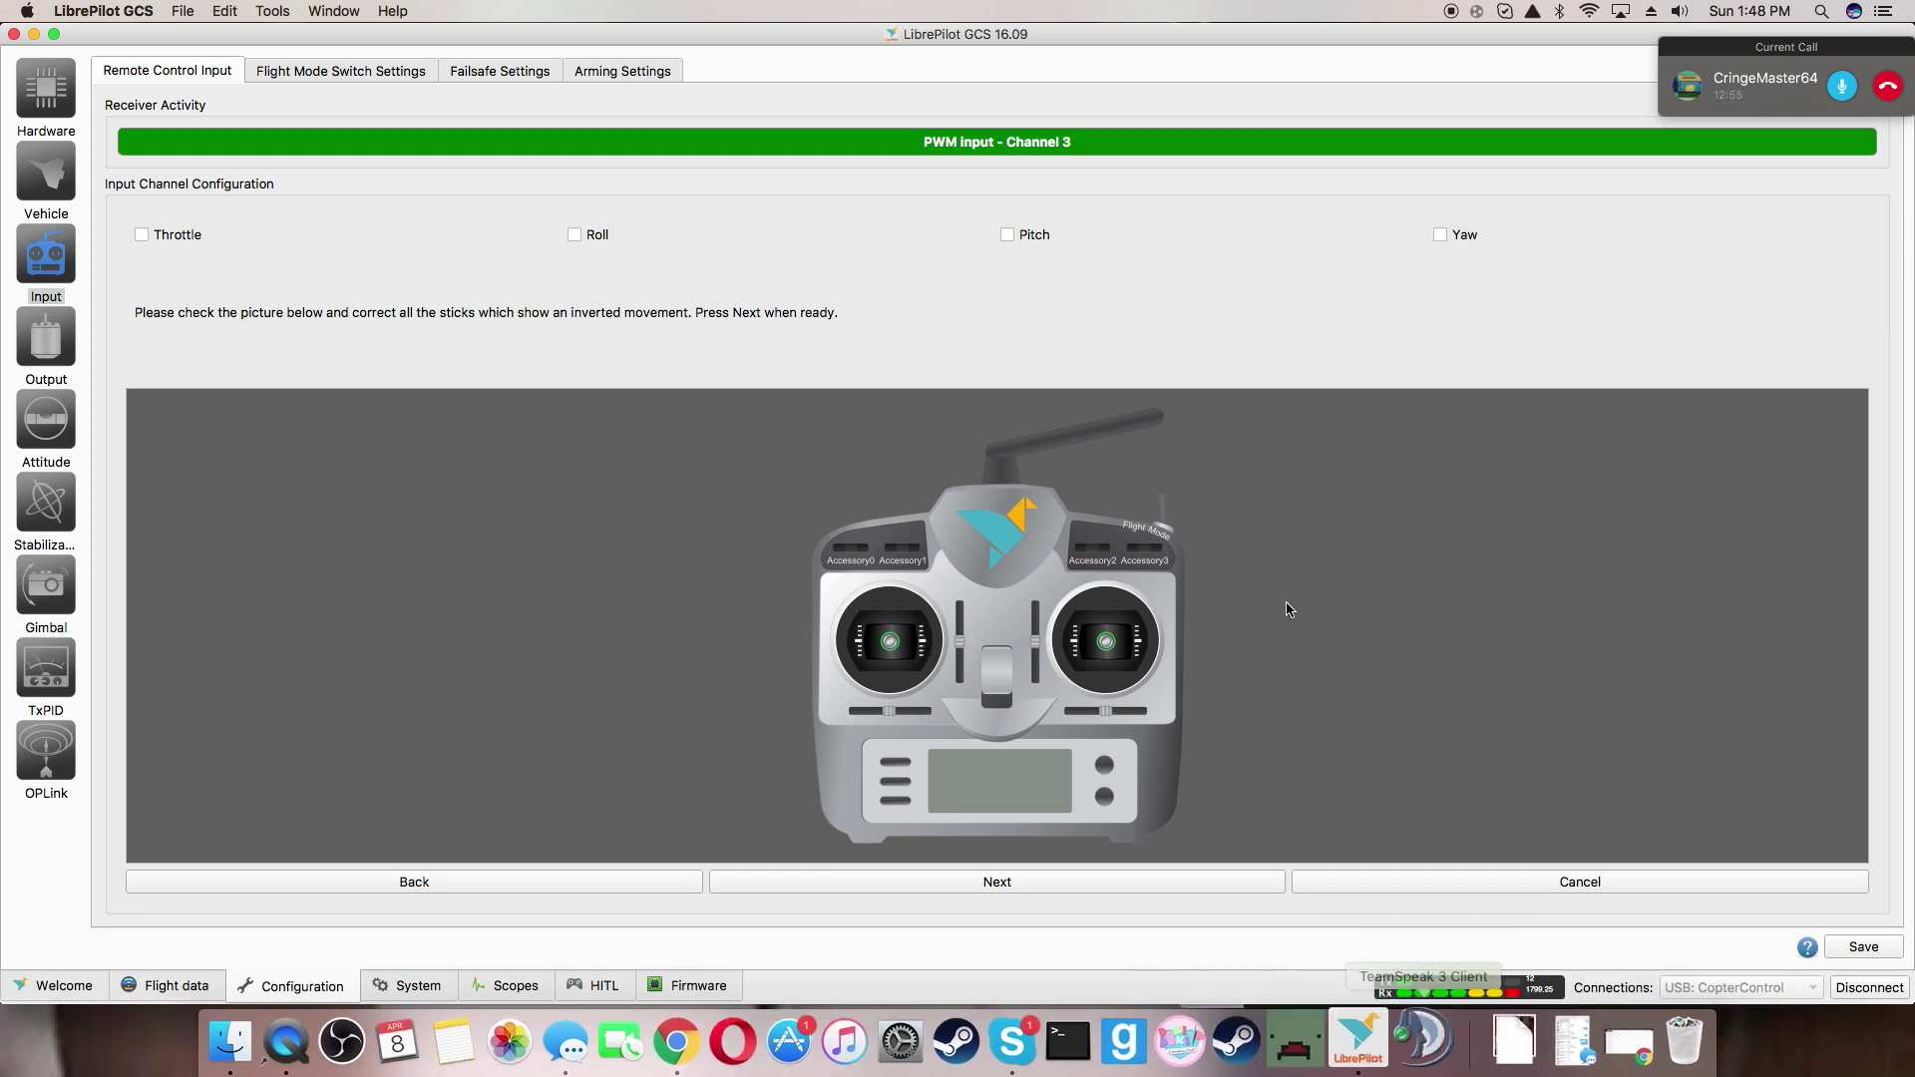
{"action": "left_click", "coordinate": [1089, 891]}
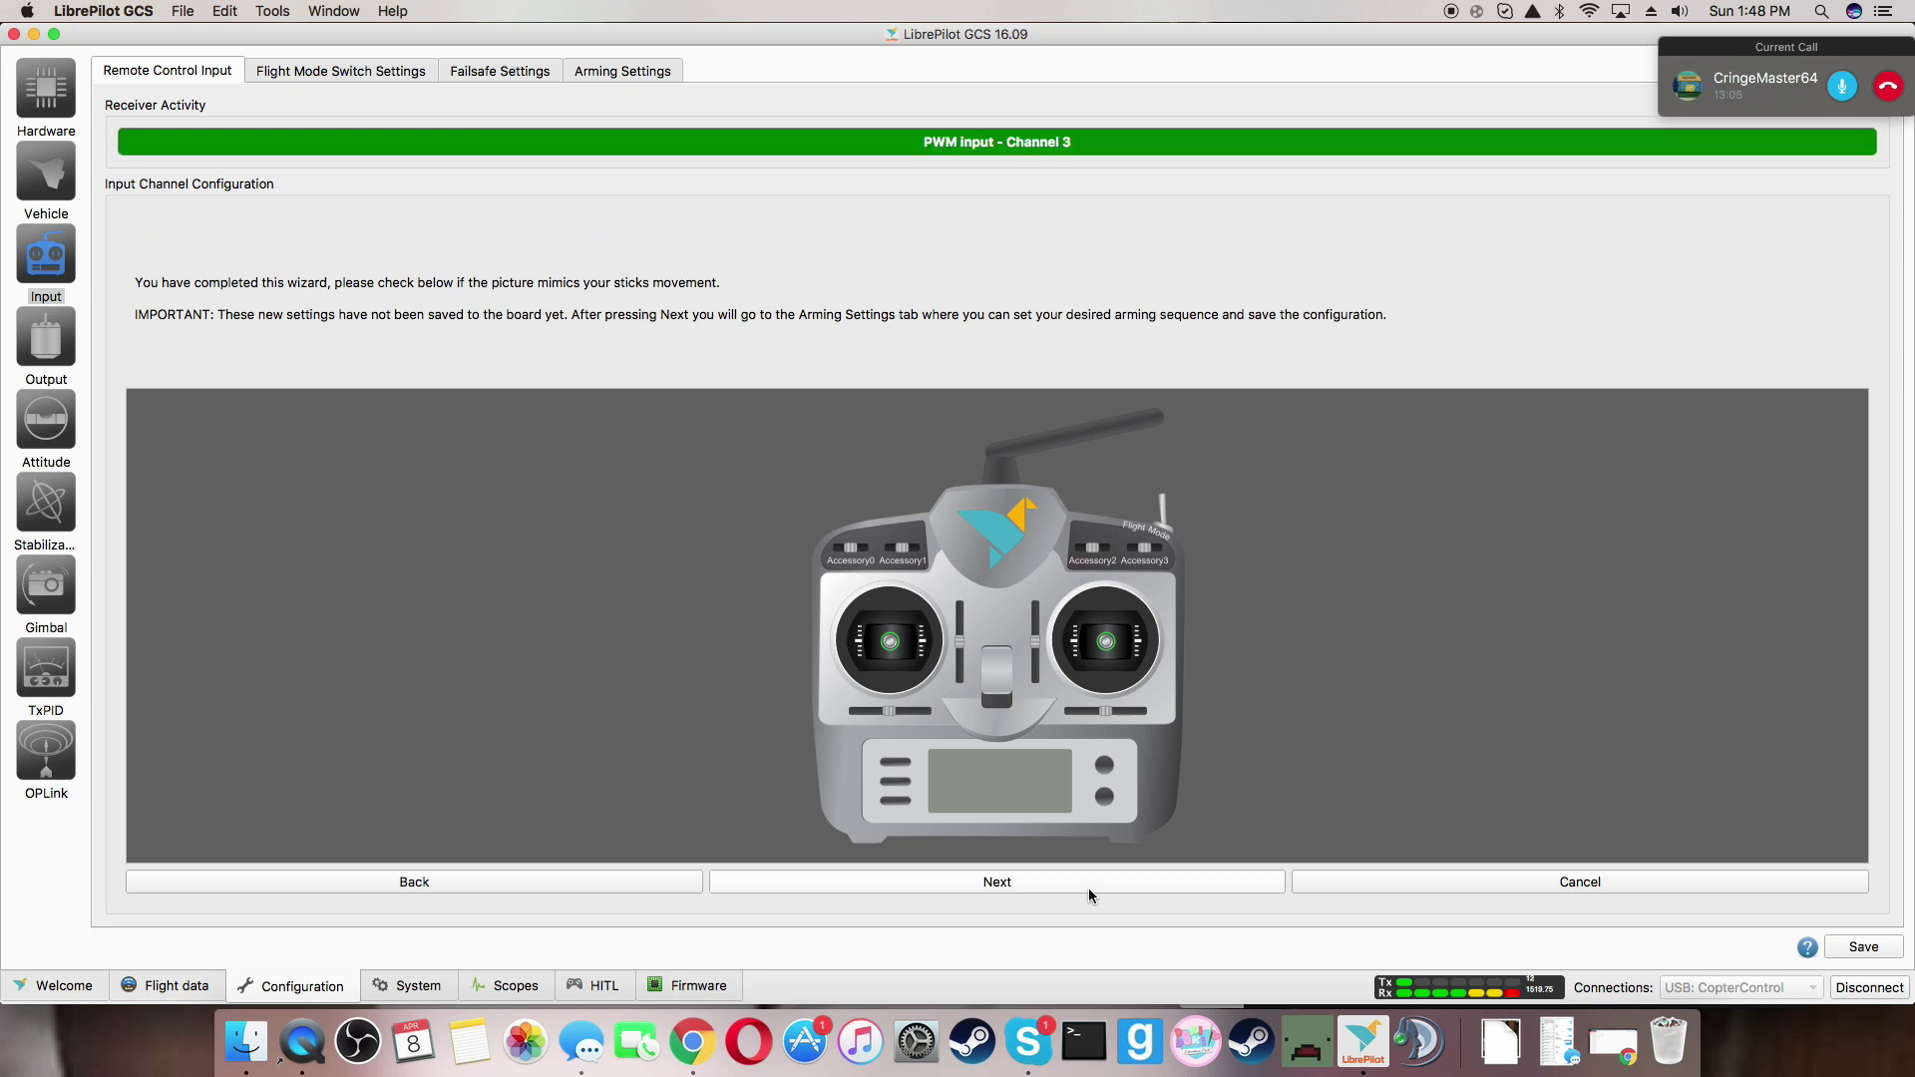
Finish the transmitter wizard and set the arming method to Always Armed
{"action": "left_click", "coordinate": [1087, 887]}
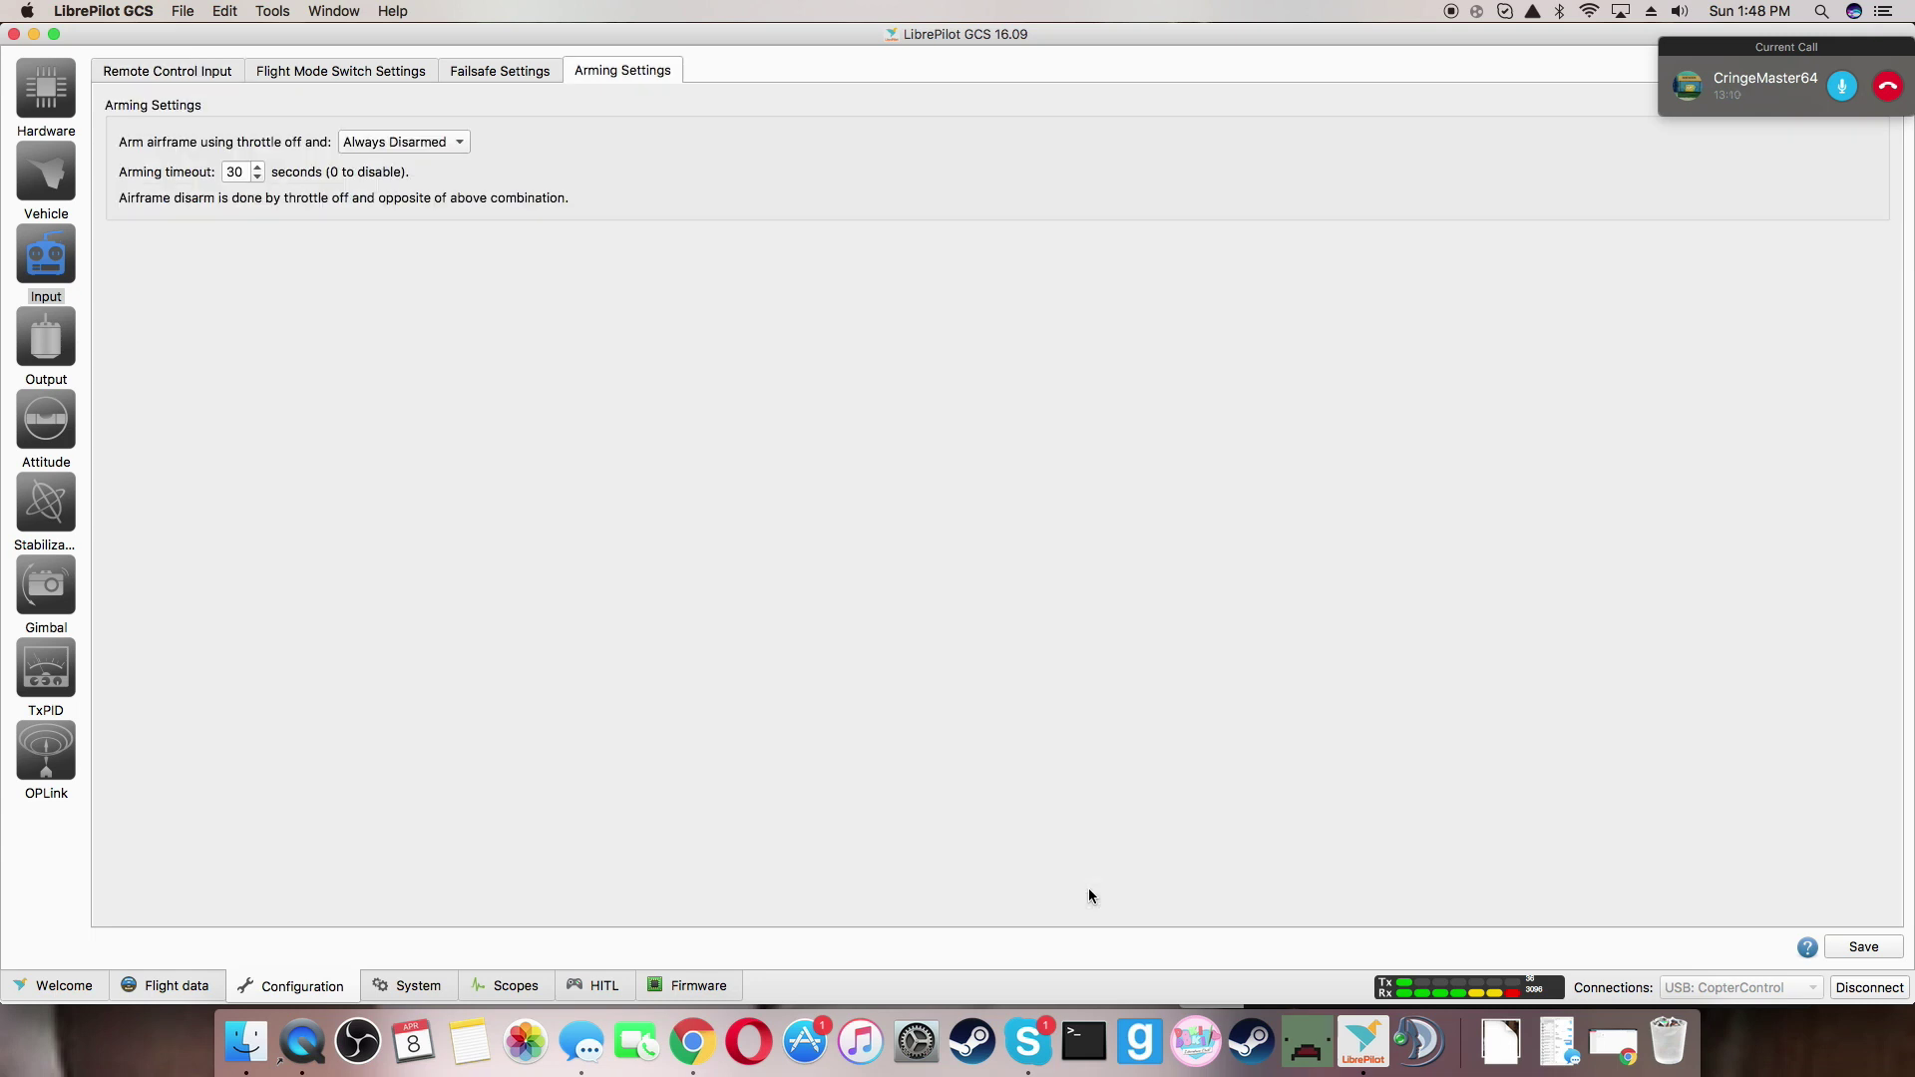
{"action": "left_click", "coordinate": [365, 143]}
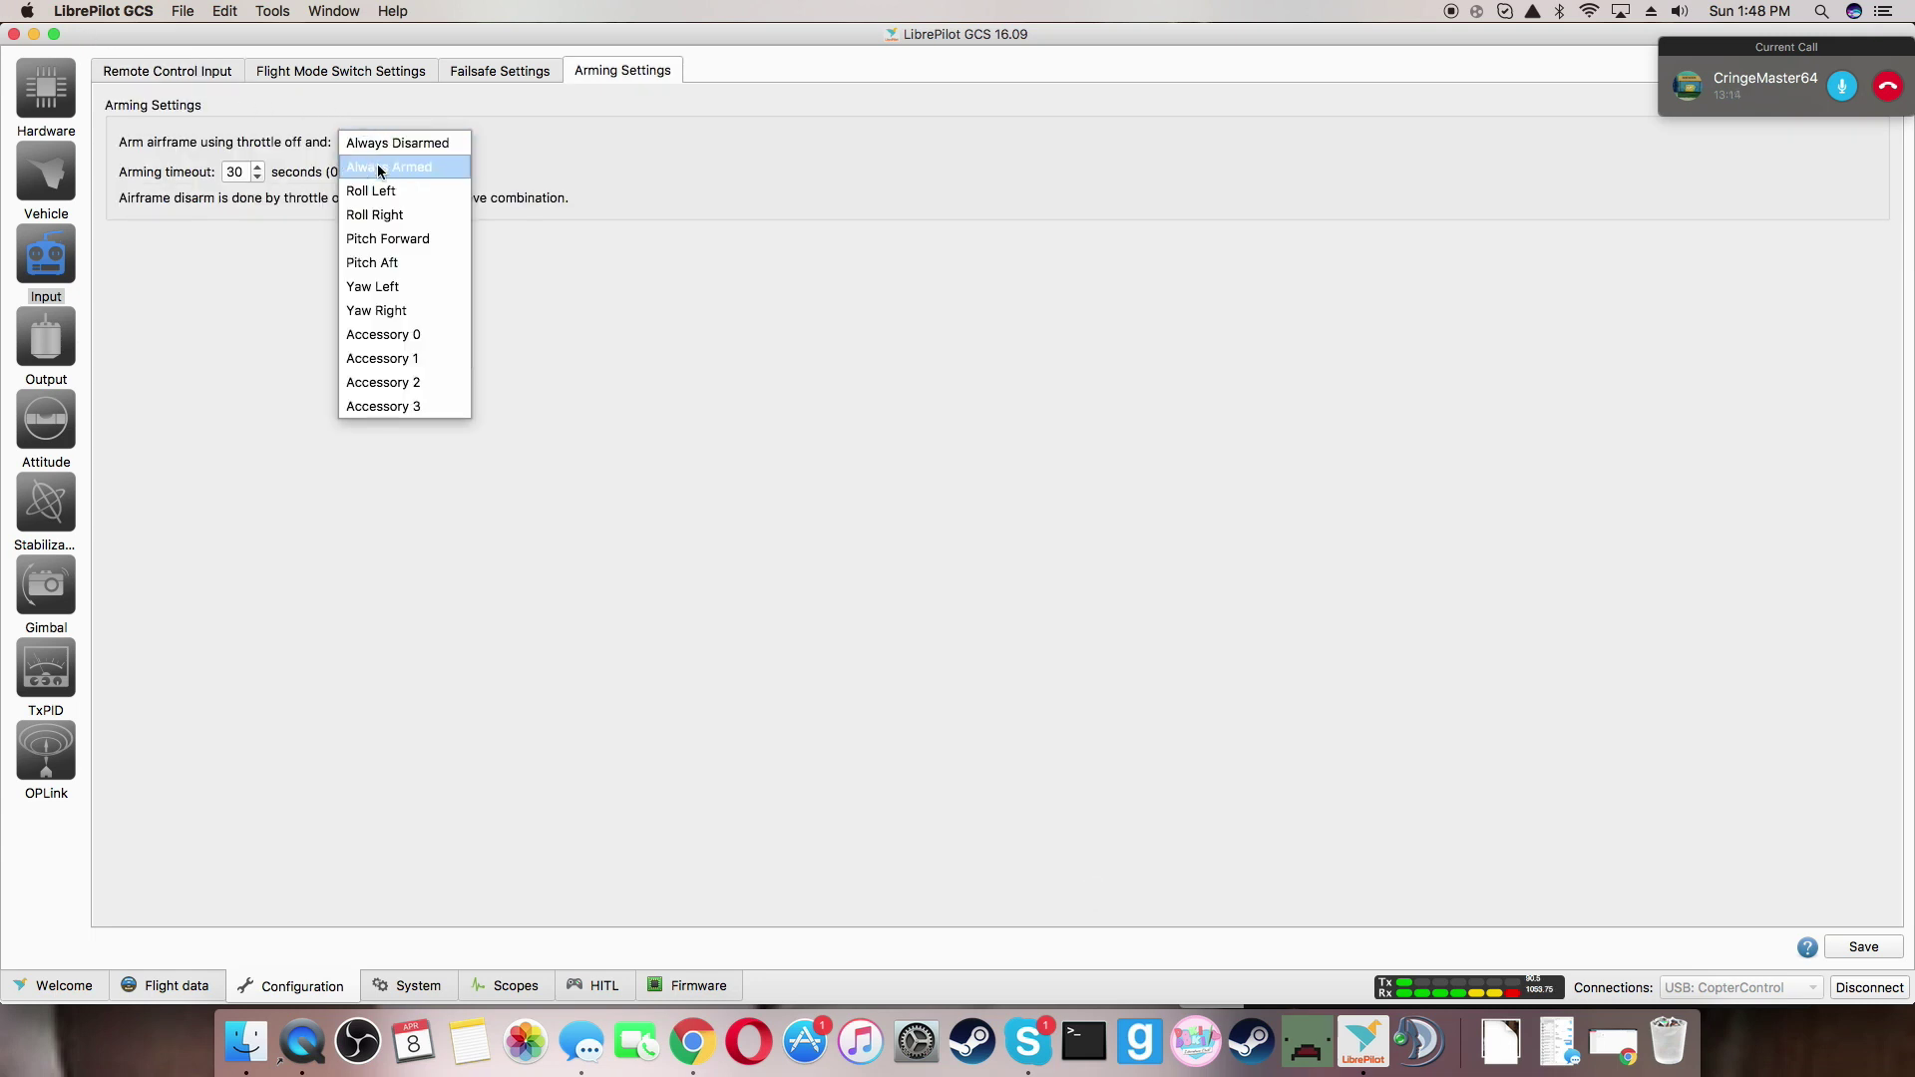
{"action": "left_click", "coordinate": [377, 167]}
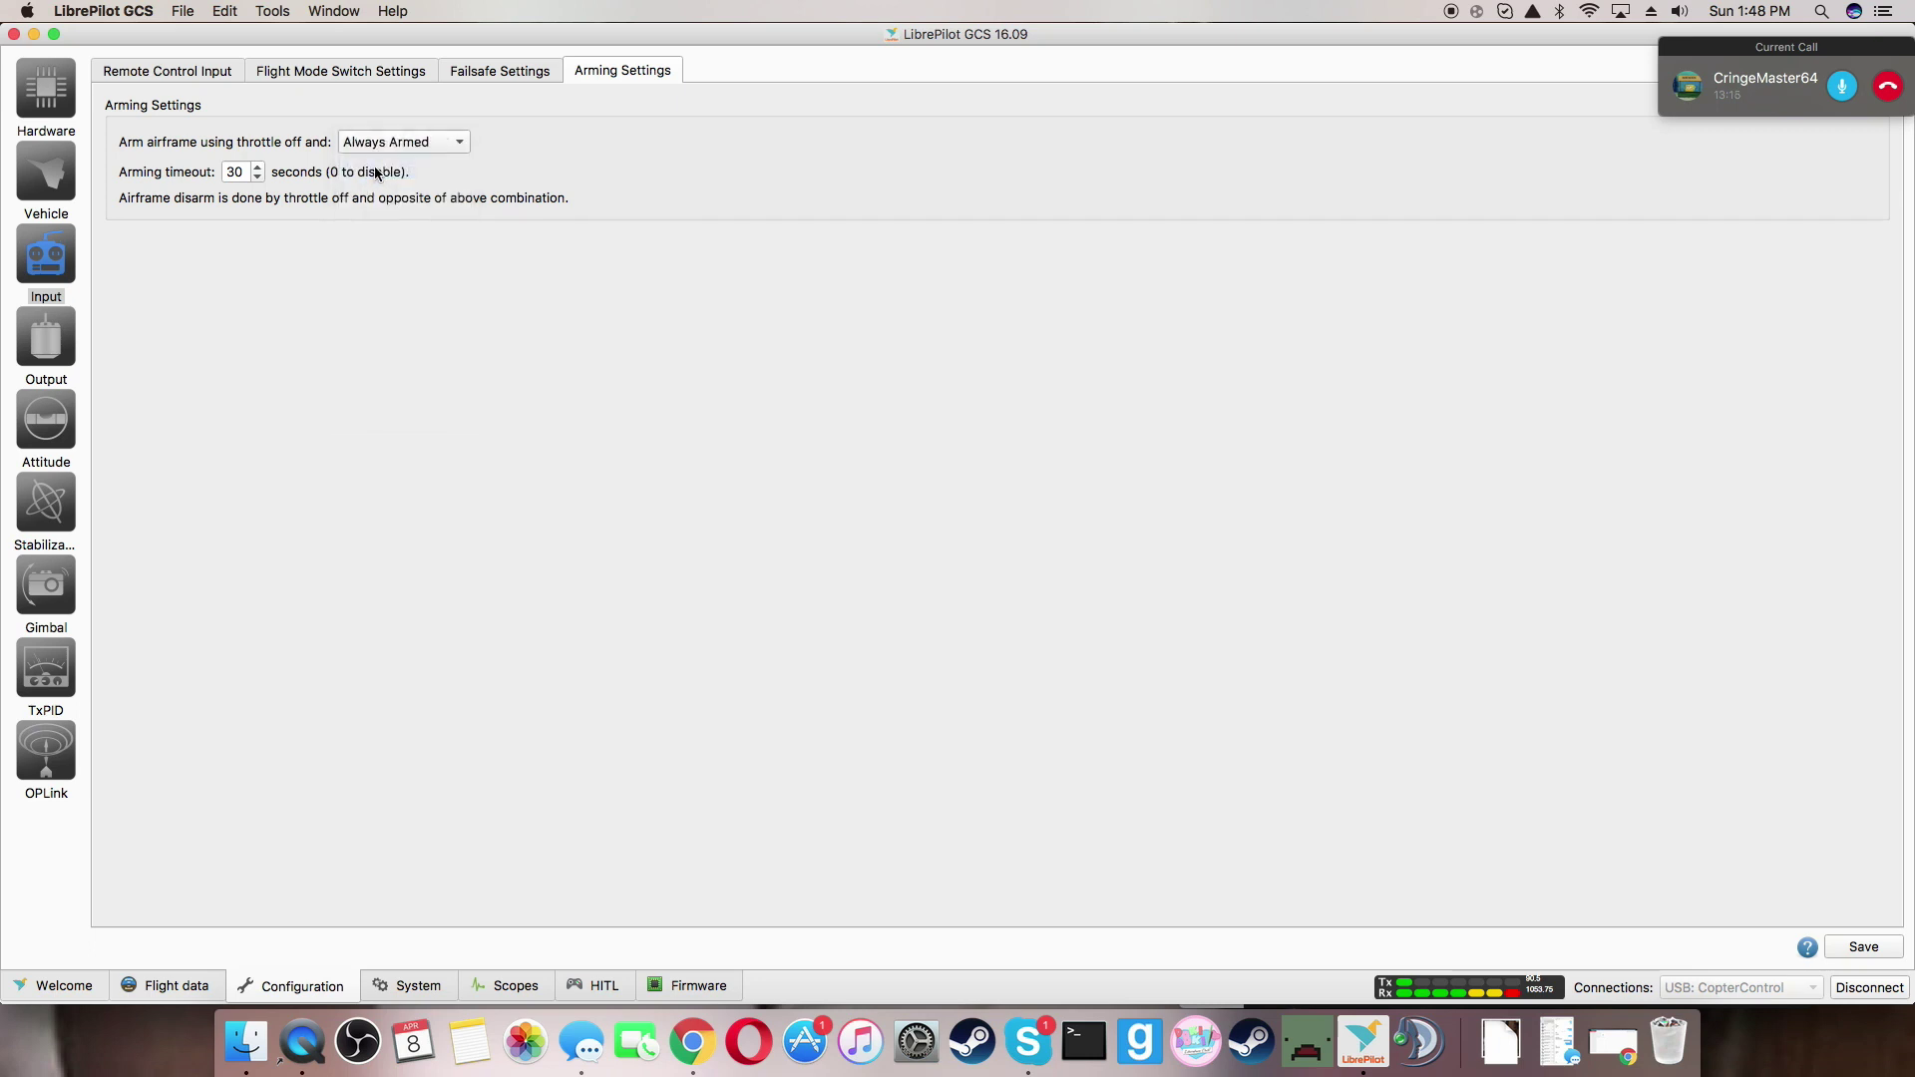
Change the arming timeout from 30 to 0 seconds and save to the board
{"action": "left_click", "coordinate": [245, 173]}
{"action": "key", "text": "super+a"}
{"action": "key", "text": "BackSpace"}
{"action": "type", "text": "0"}
{"action": "key", "text": "Return"}
{"action": "left_click", "coordinate": [690, 130]}
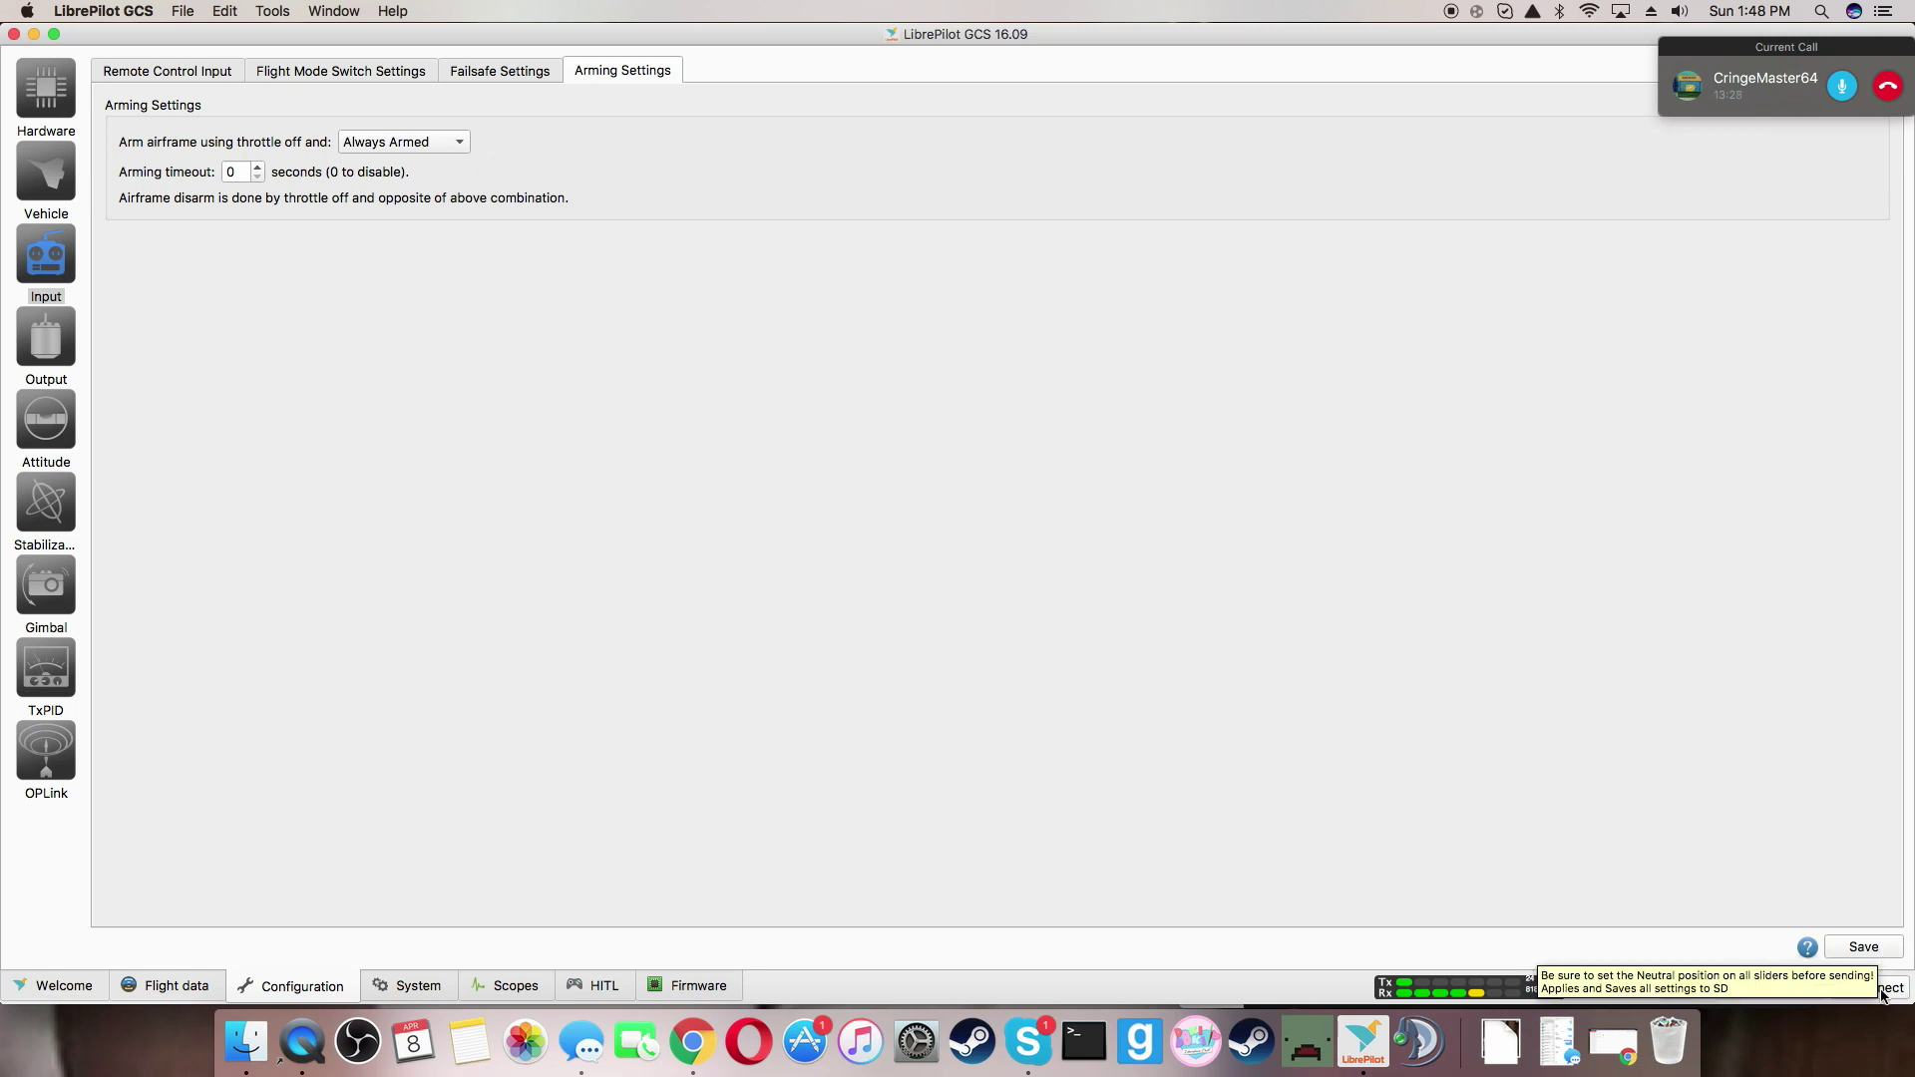
{"action": "left_click", "coordinate": [1884, 957]}
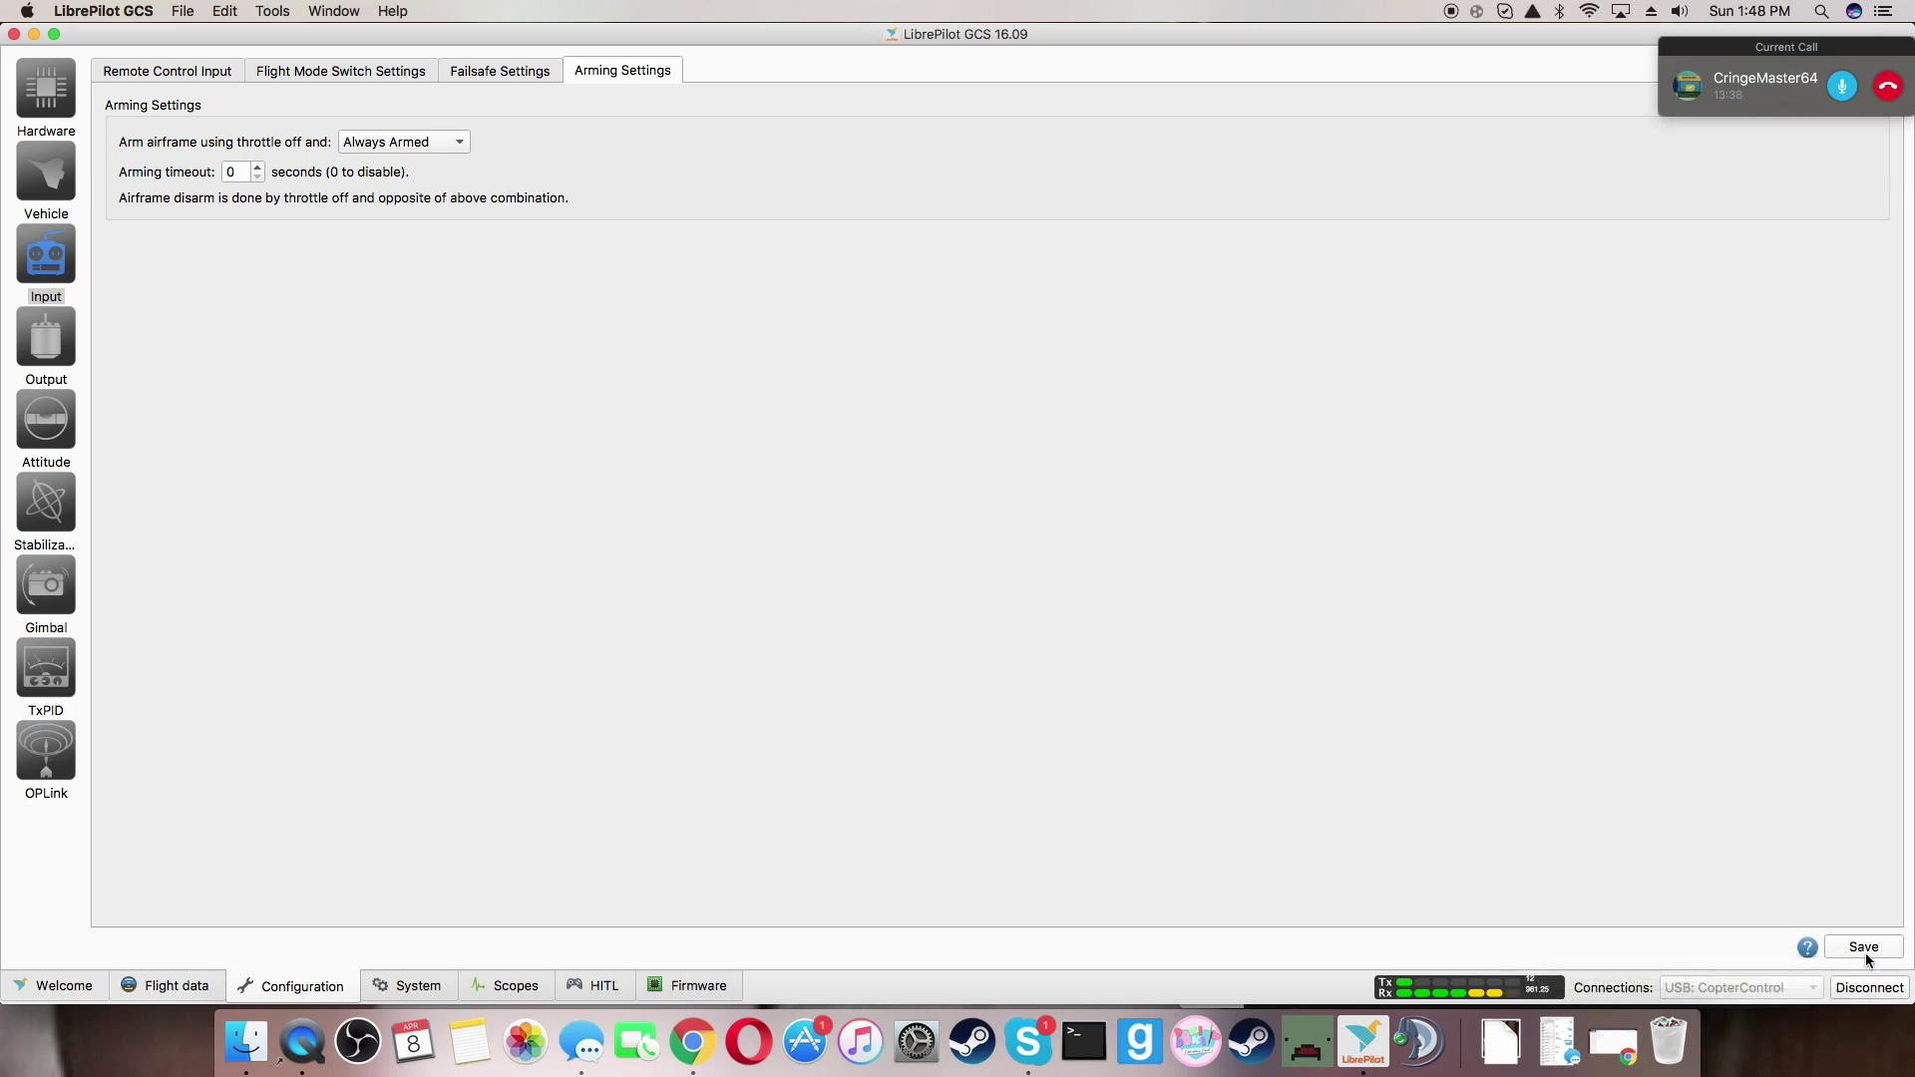
{"action": "left_click", "coordinate": [1865, 951]}
{"action": "left_click", "coordinate": [72, 172]}
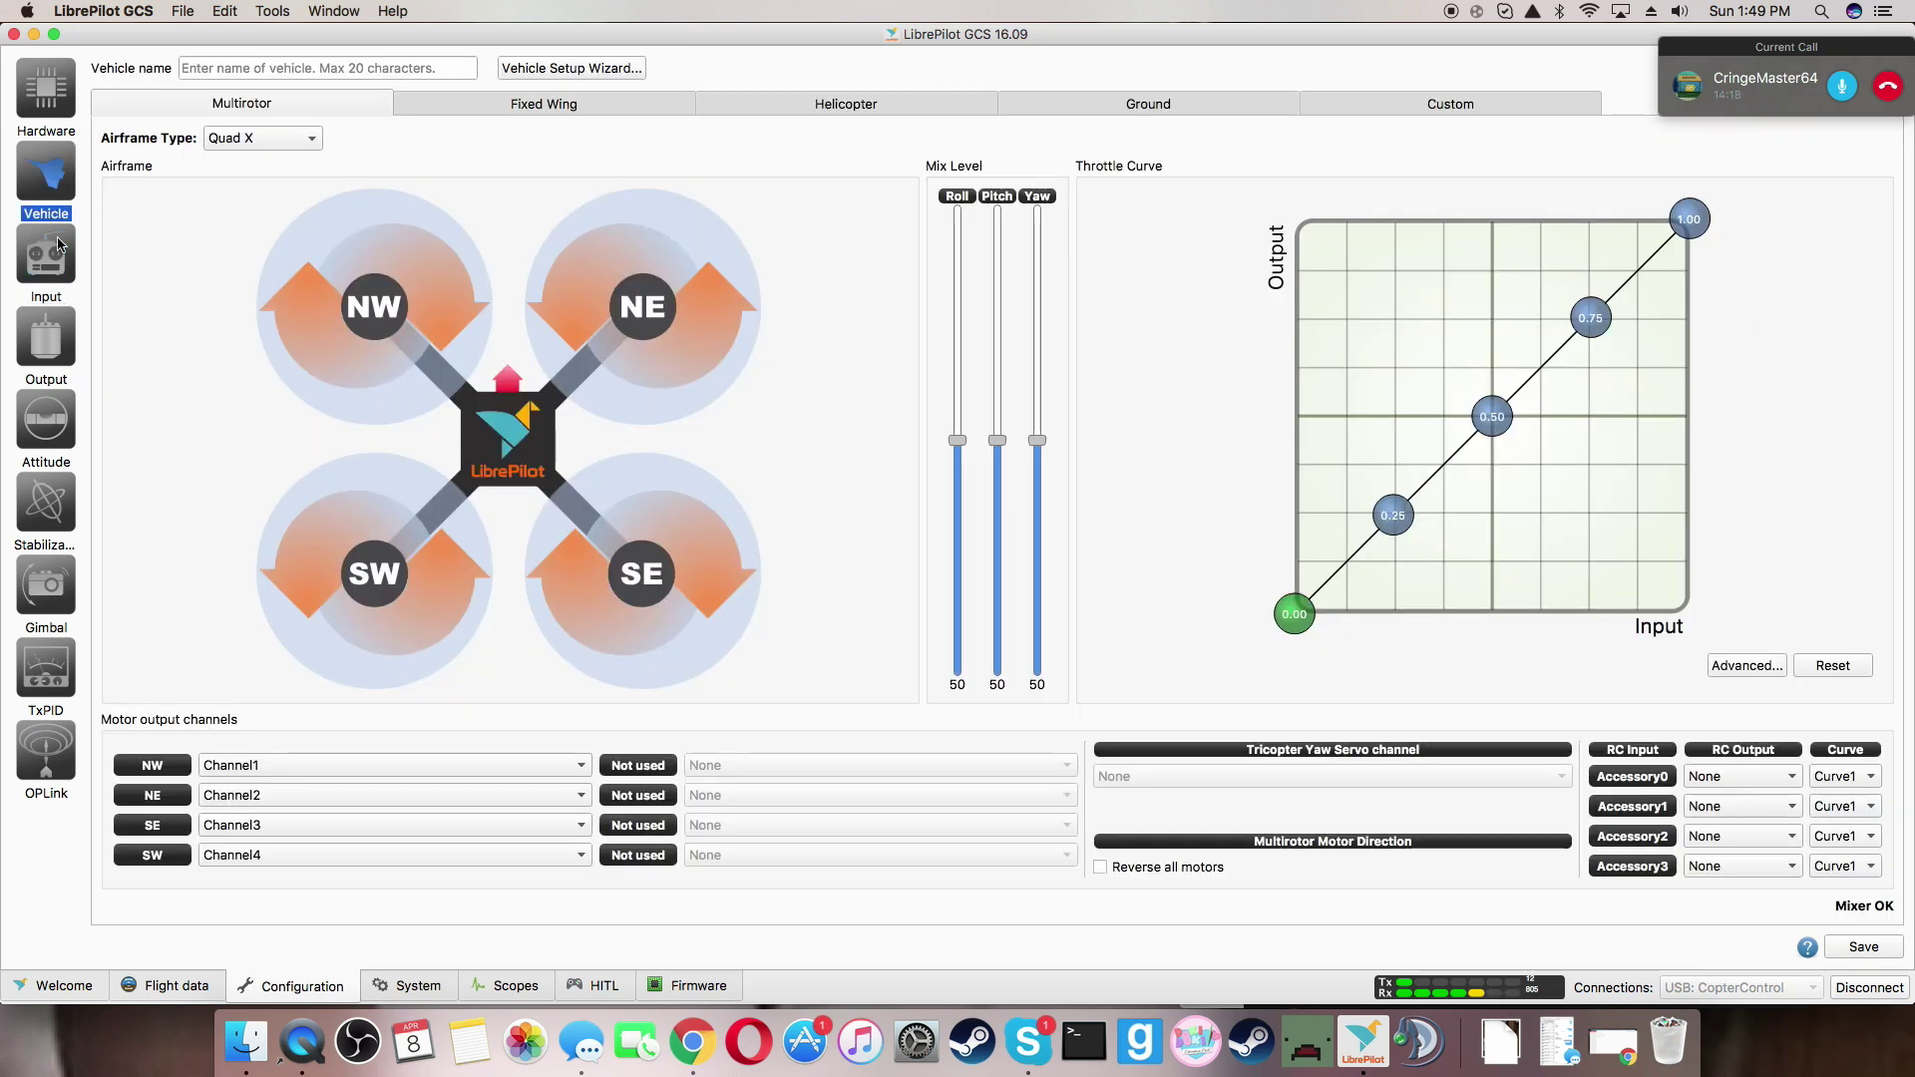
{"action": "left_click", "coordinate": [57, 339]}
{"action": "left_click", "coordinate": [53, 440]}
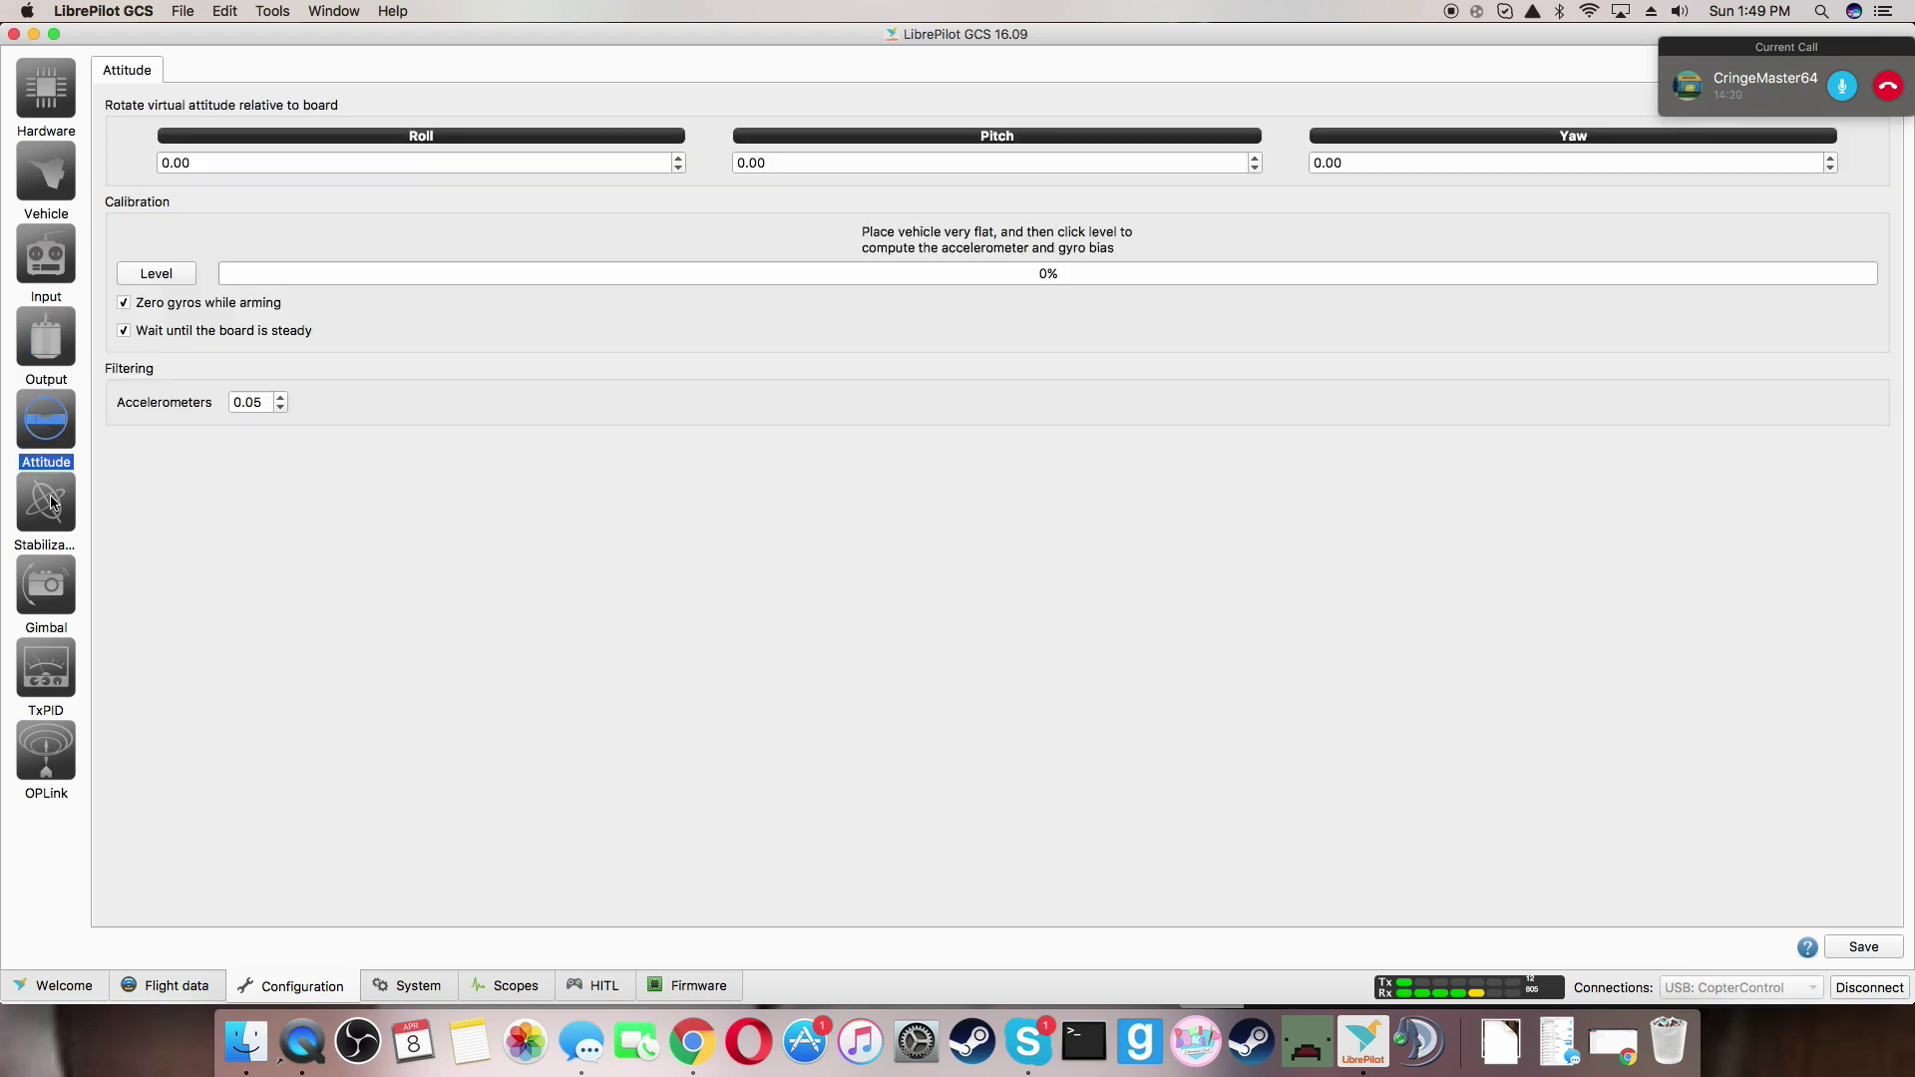
{"action": "left_click", "coordinate": [54, 503]}
{"action": "left_click", "coordinate": [46, 586]}
{"action": "left_click", "coordinate": [41, 681]}
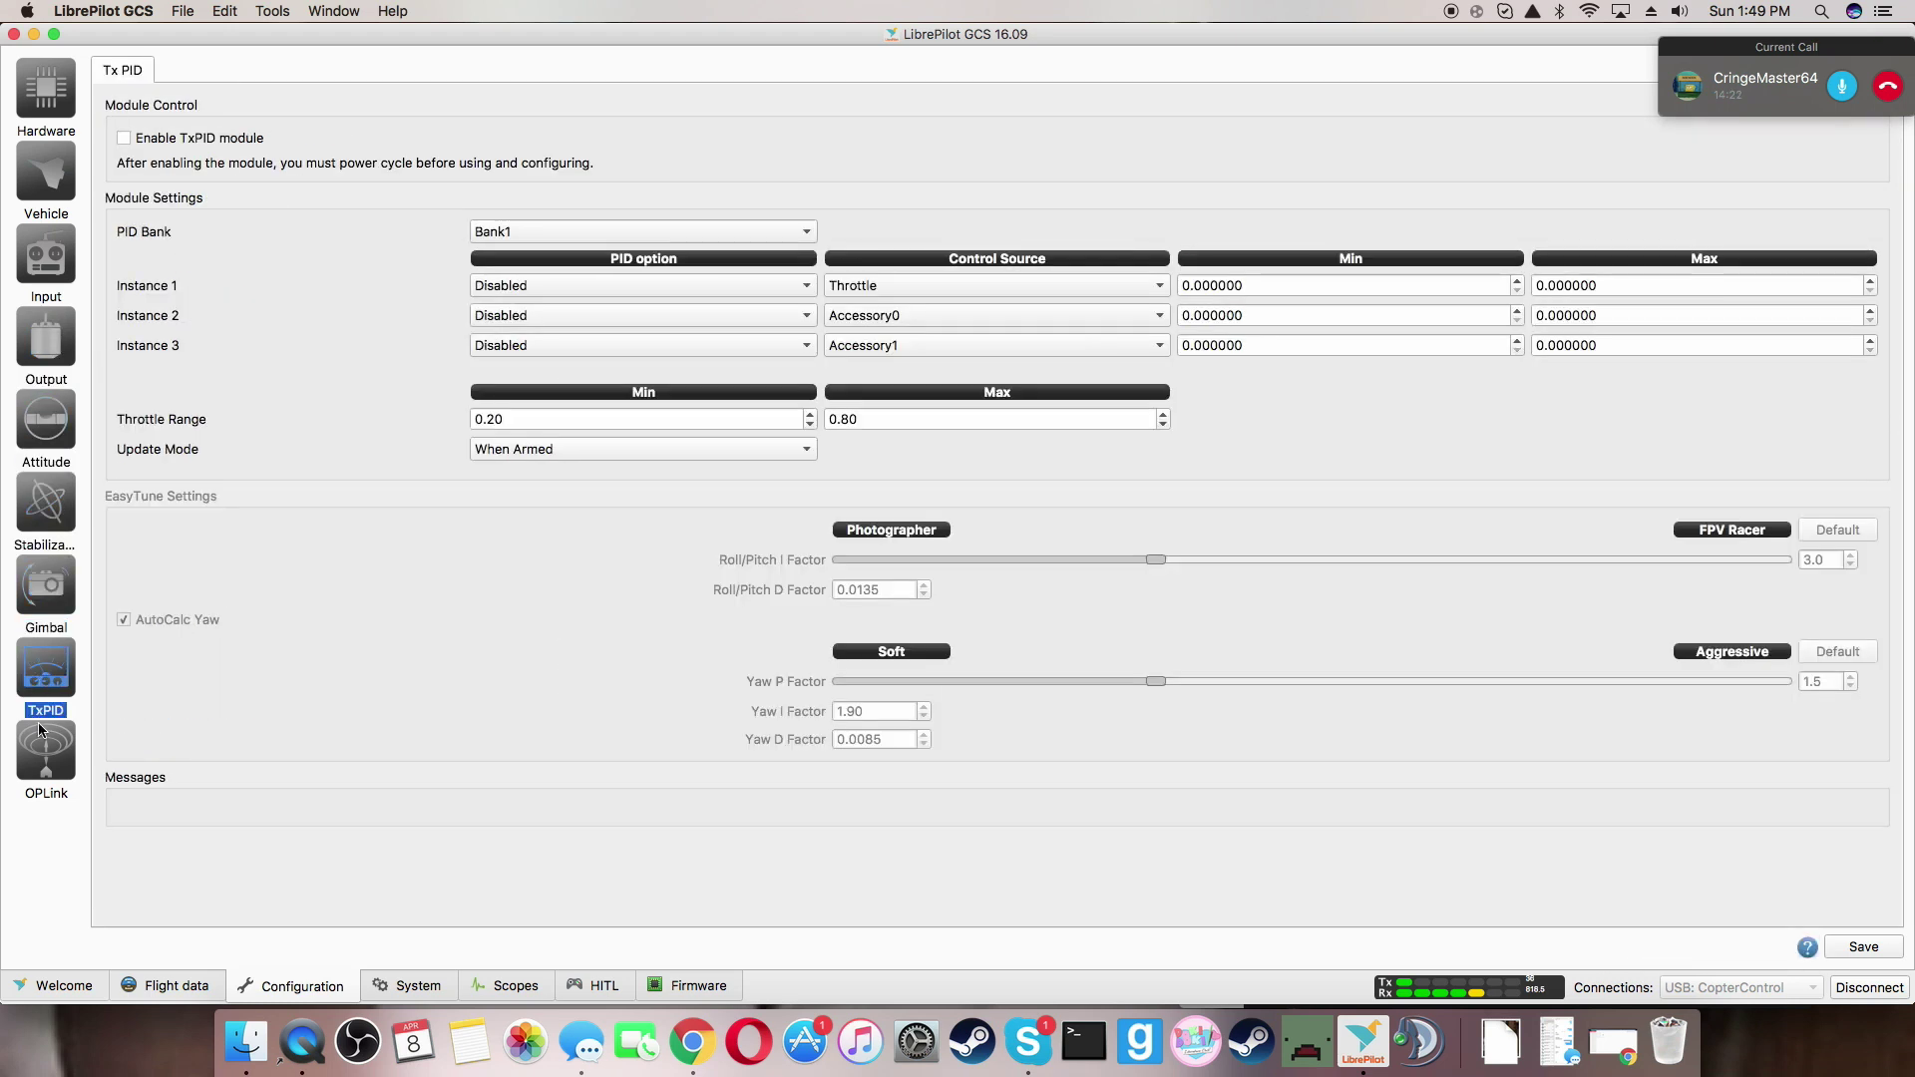
{"action": "left_click", "coordinate": [42, 760]}
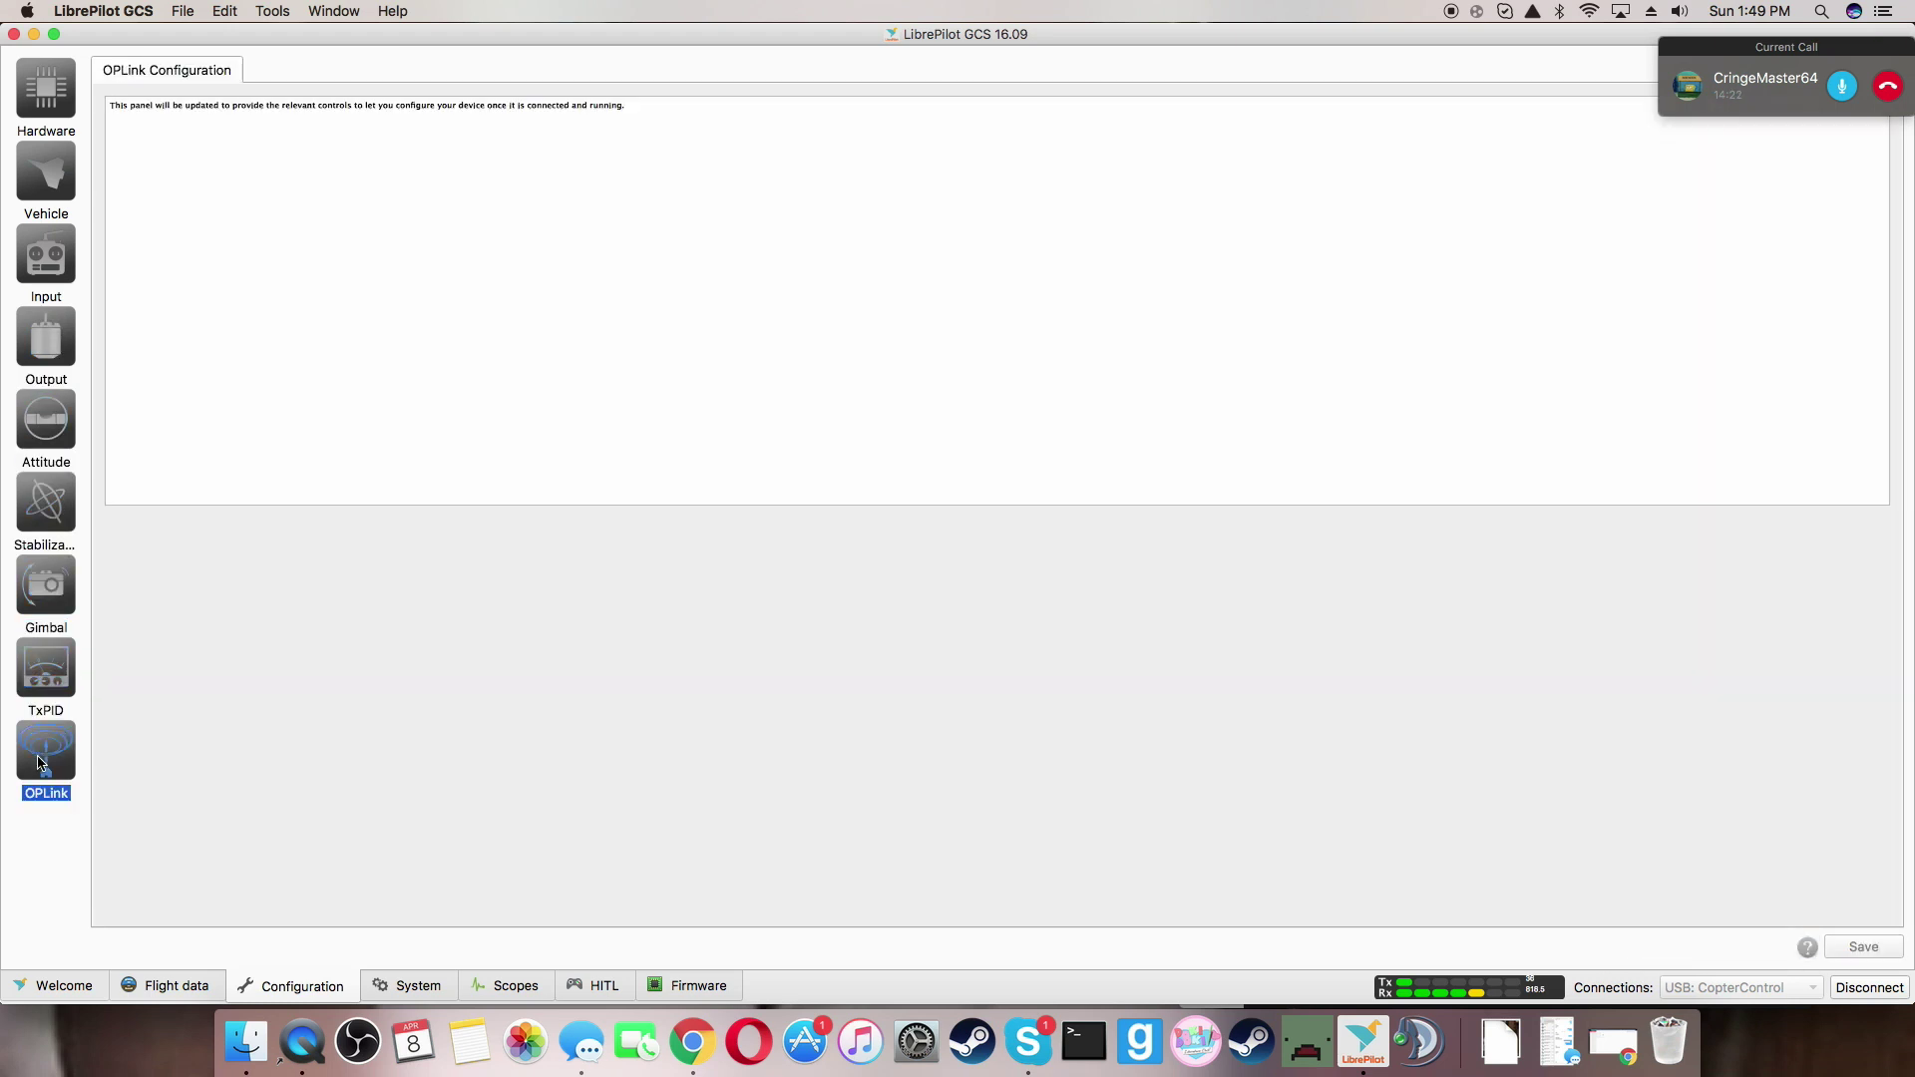
{"action": "left_click", "coordinate": [140, 987]}
{"action": "left_click", "coordinate": [61, 987]}
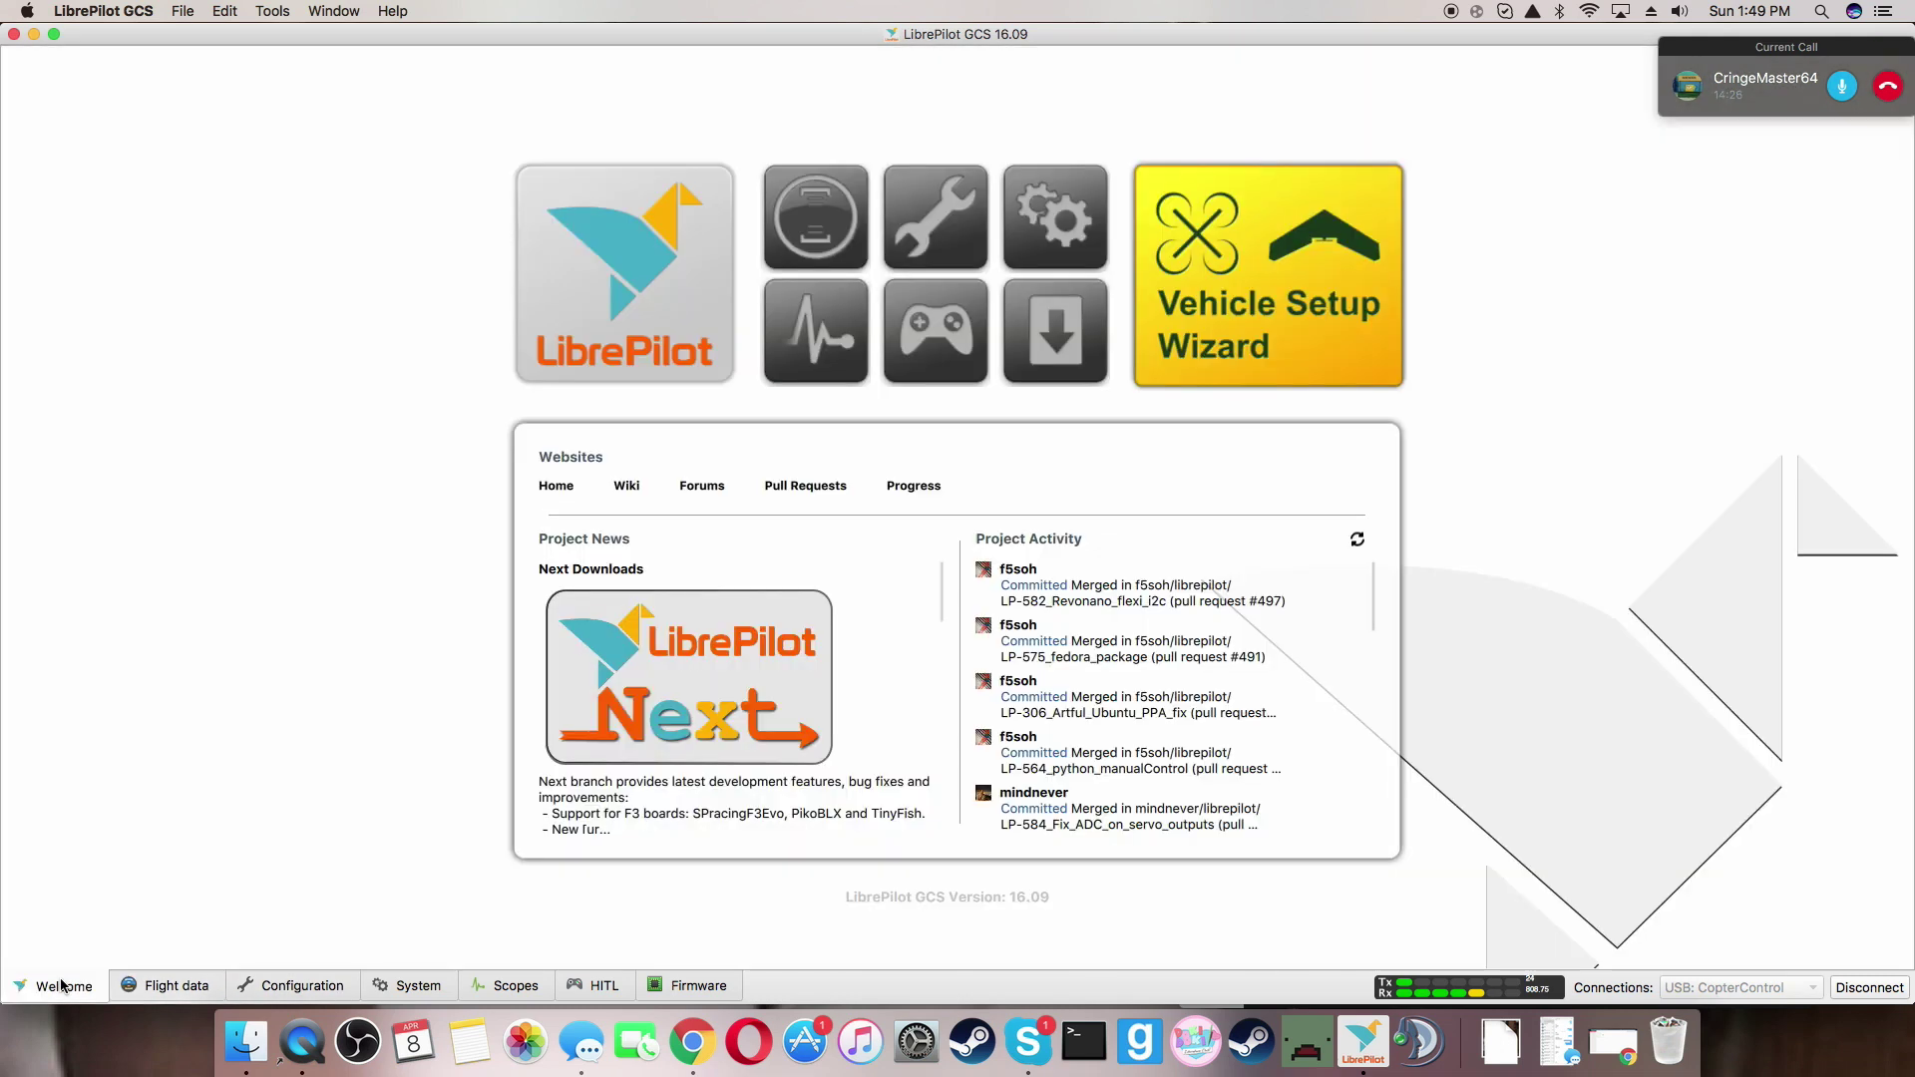
{"action": "left_click", "coordinate": [678, 985]}
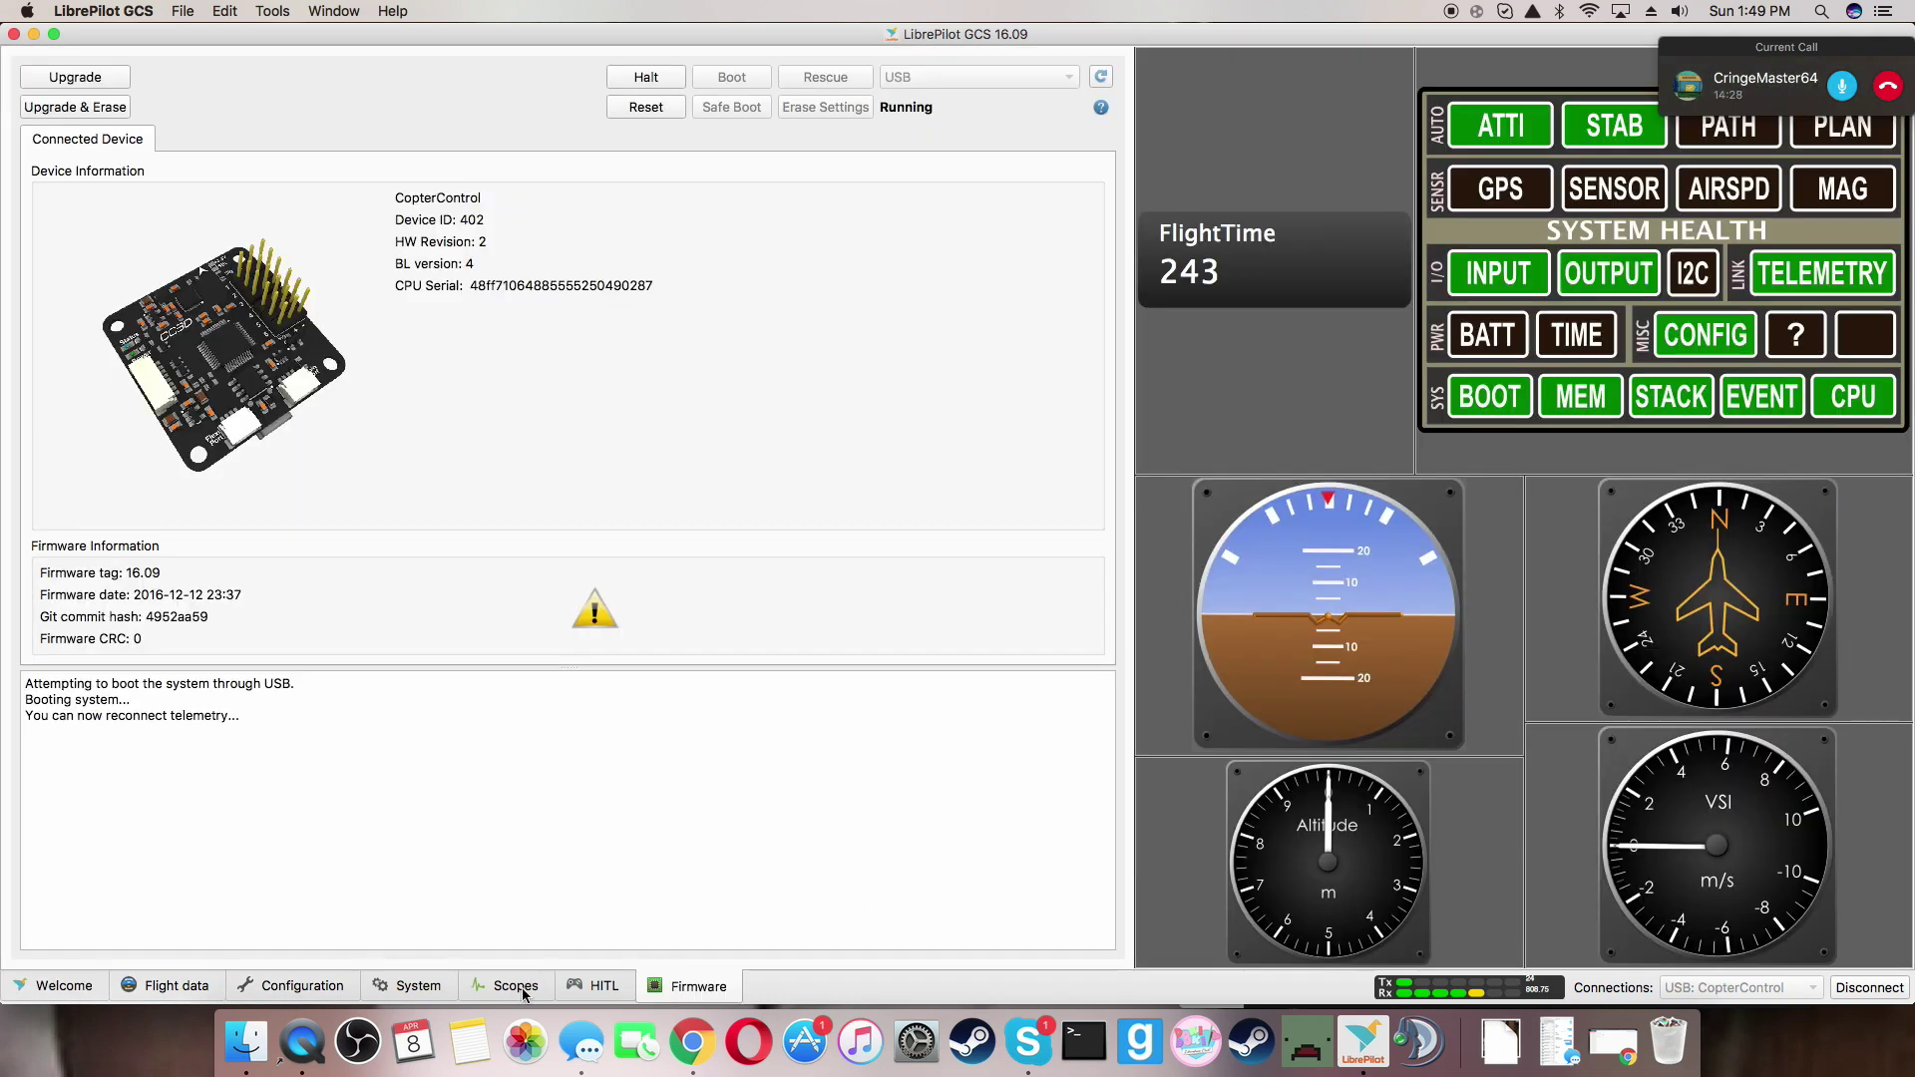
{"action": "left_click", "coordinate": [524, 986]}
{"action": "left_click", "coordinate": [399, 984]}
{"action": "left_click", "coordinate": [299, 983]}
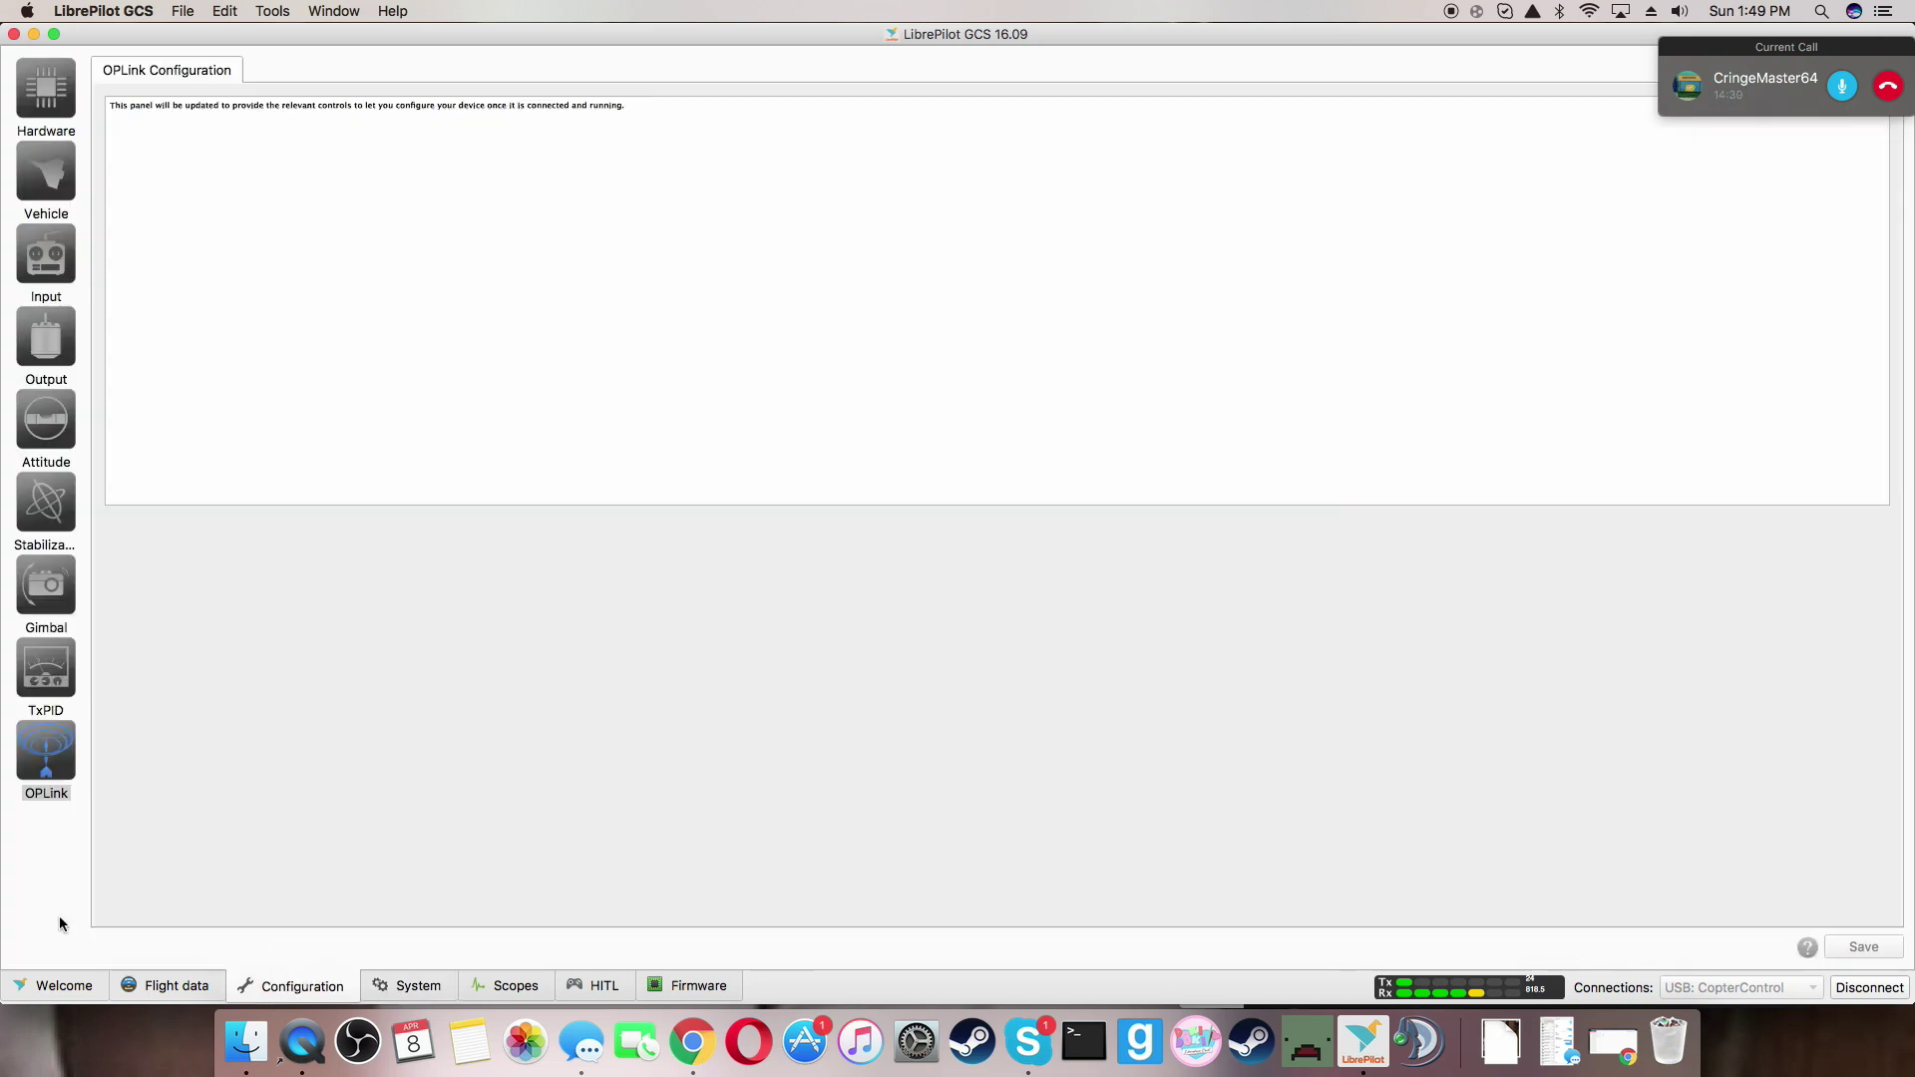
{"action": "left_click", "coordinate": [40, 664]}
{"action": "left_click", "coordinate": [42, 597]}
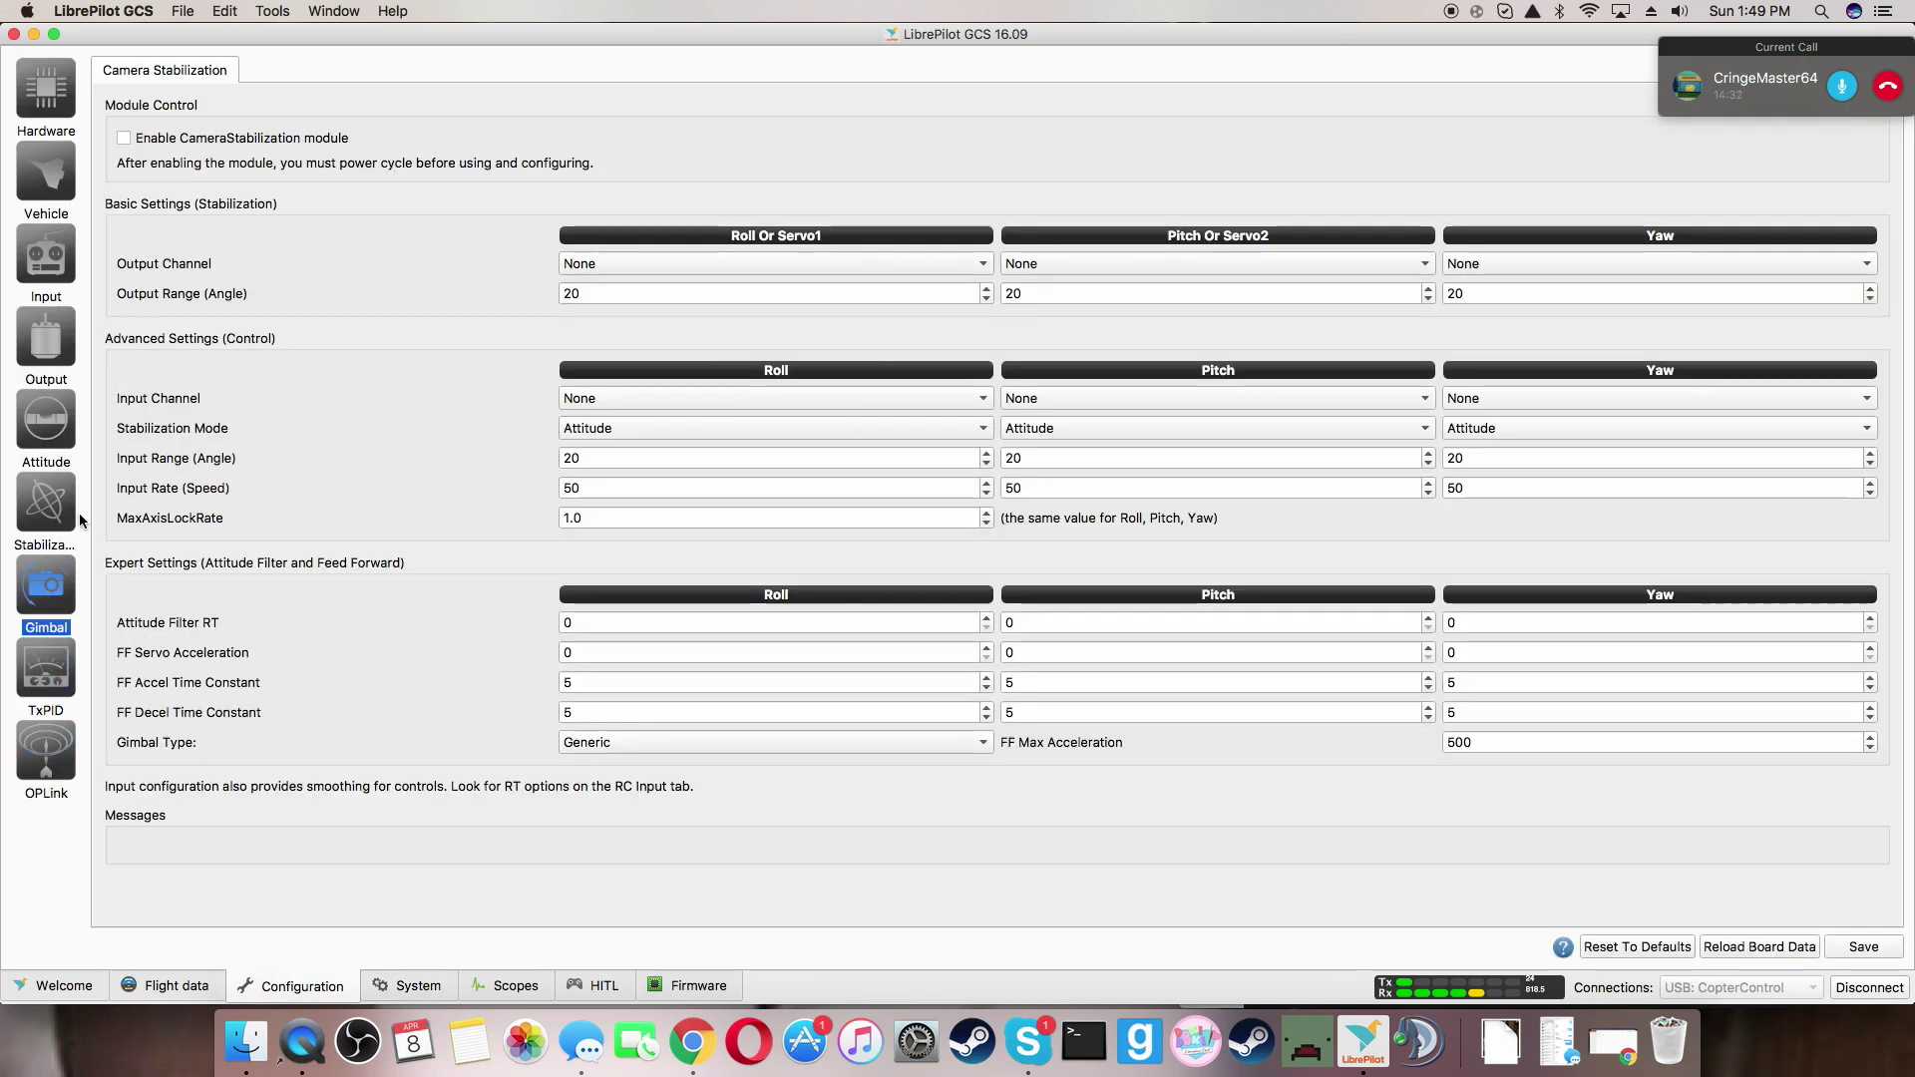
{"action": "left_click", "coordinate": [49, 543]}
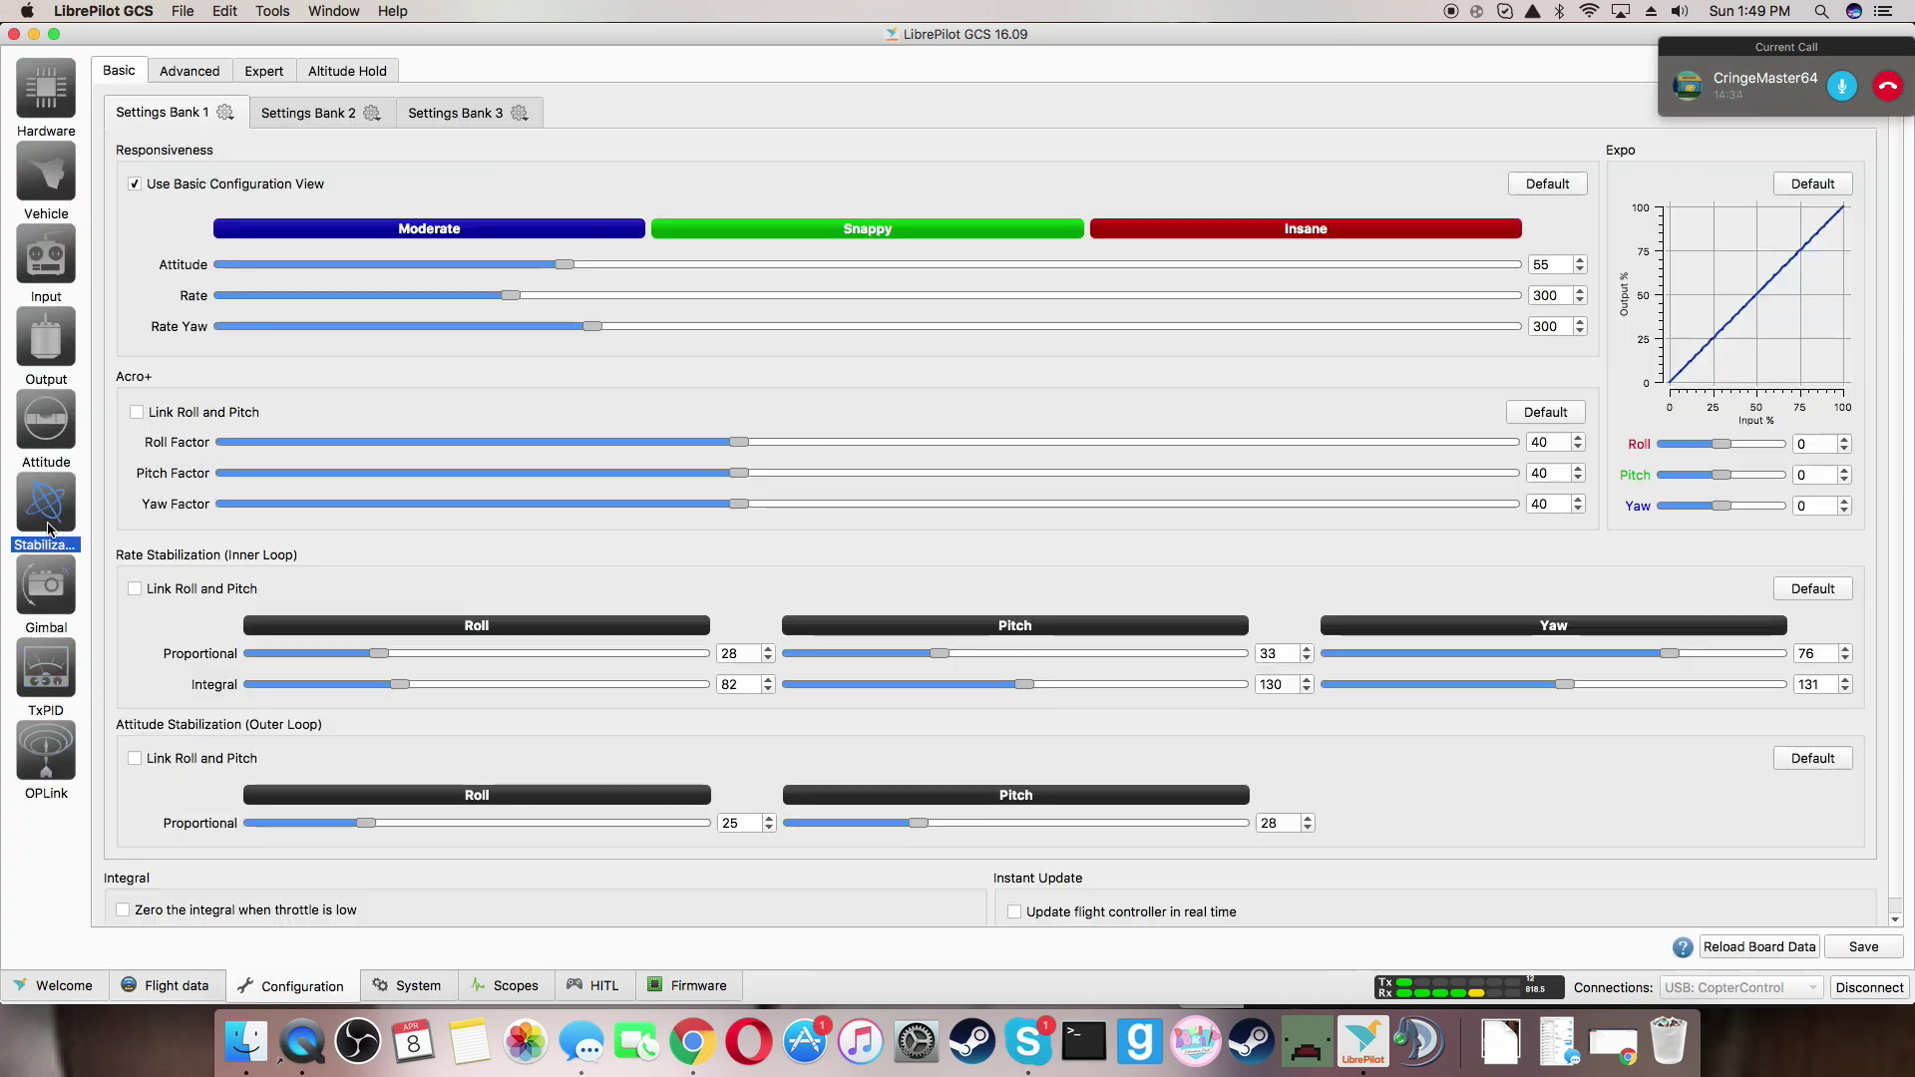
{"action": "left_click", "coordinate": [48, 444]}
{"action": "left_click", "coordinate": [44, 339]}
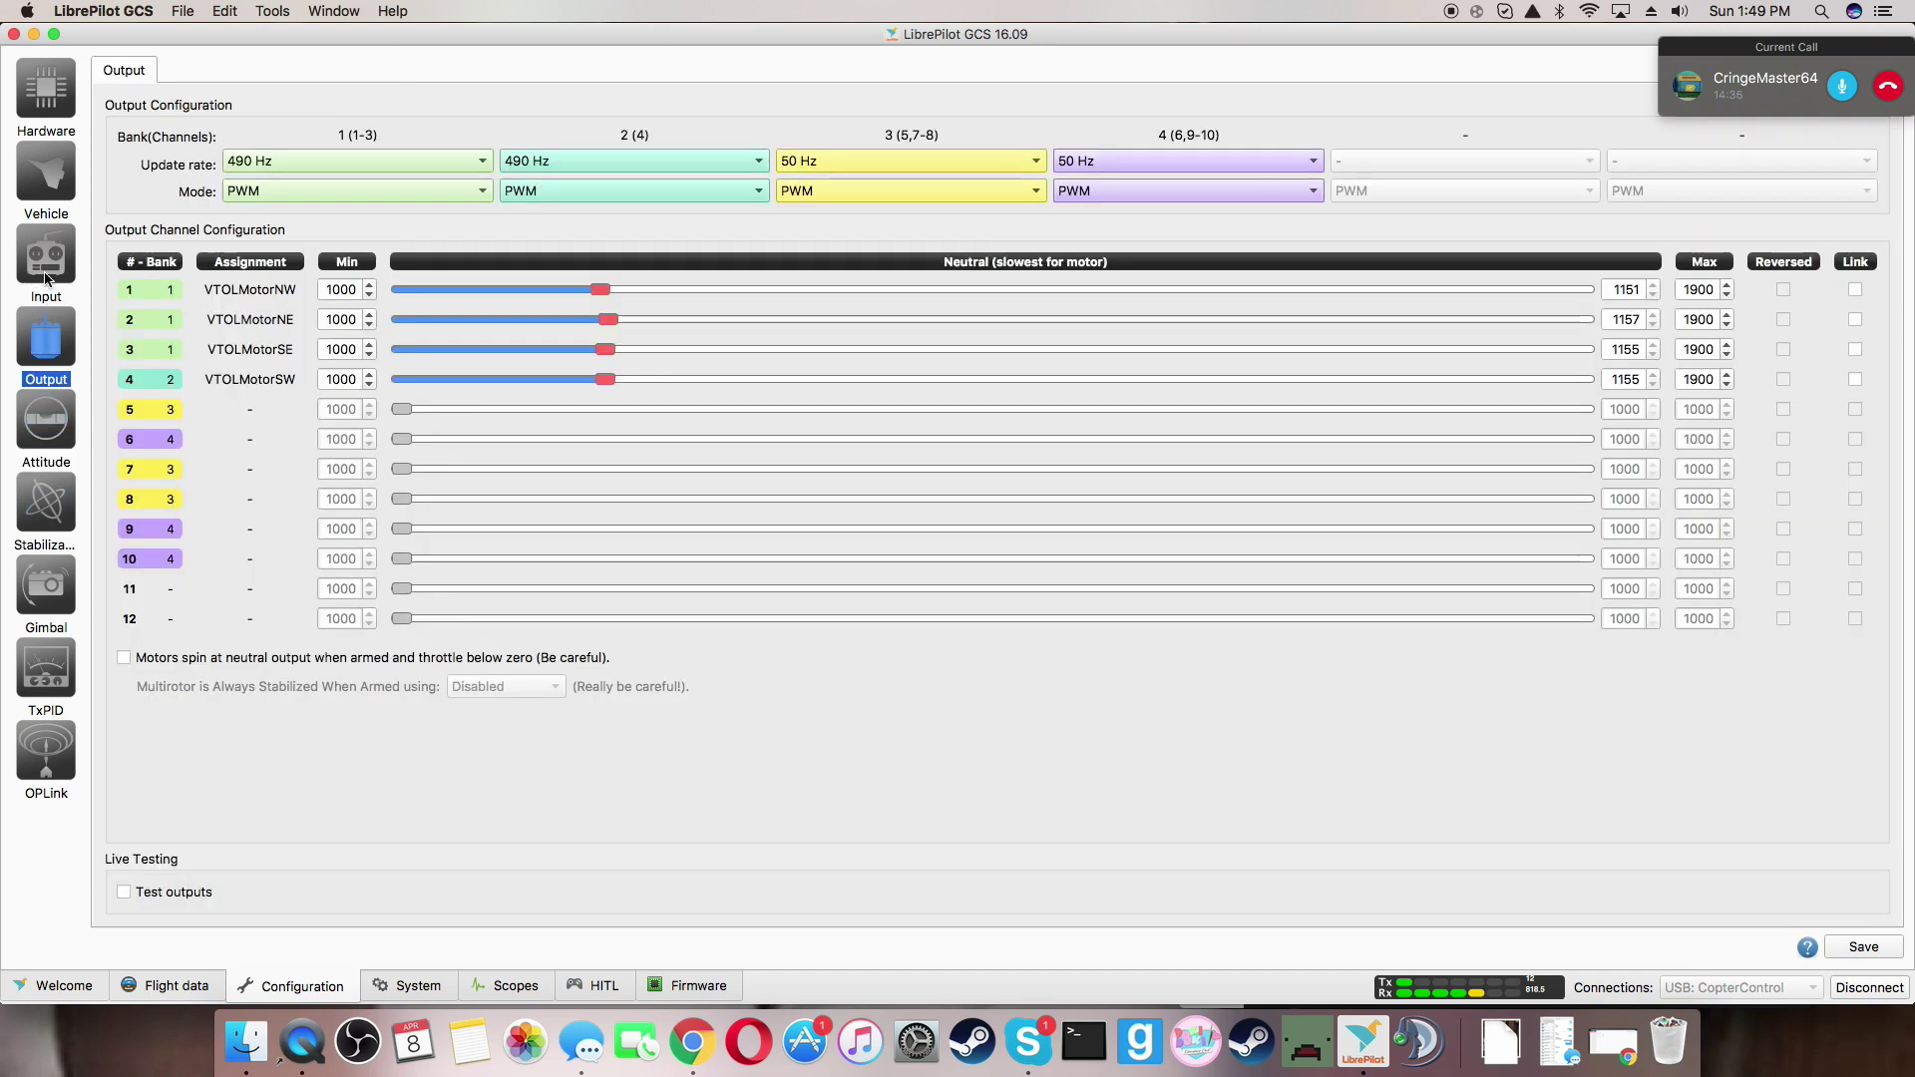
{"action": "left_click", "coordinate": [47, 254]}
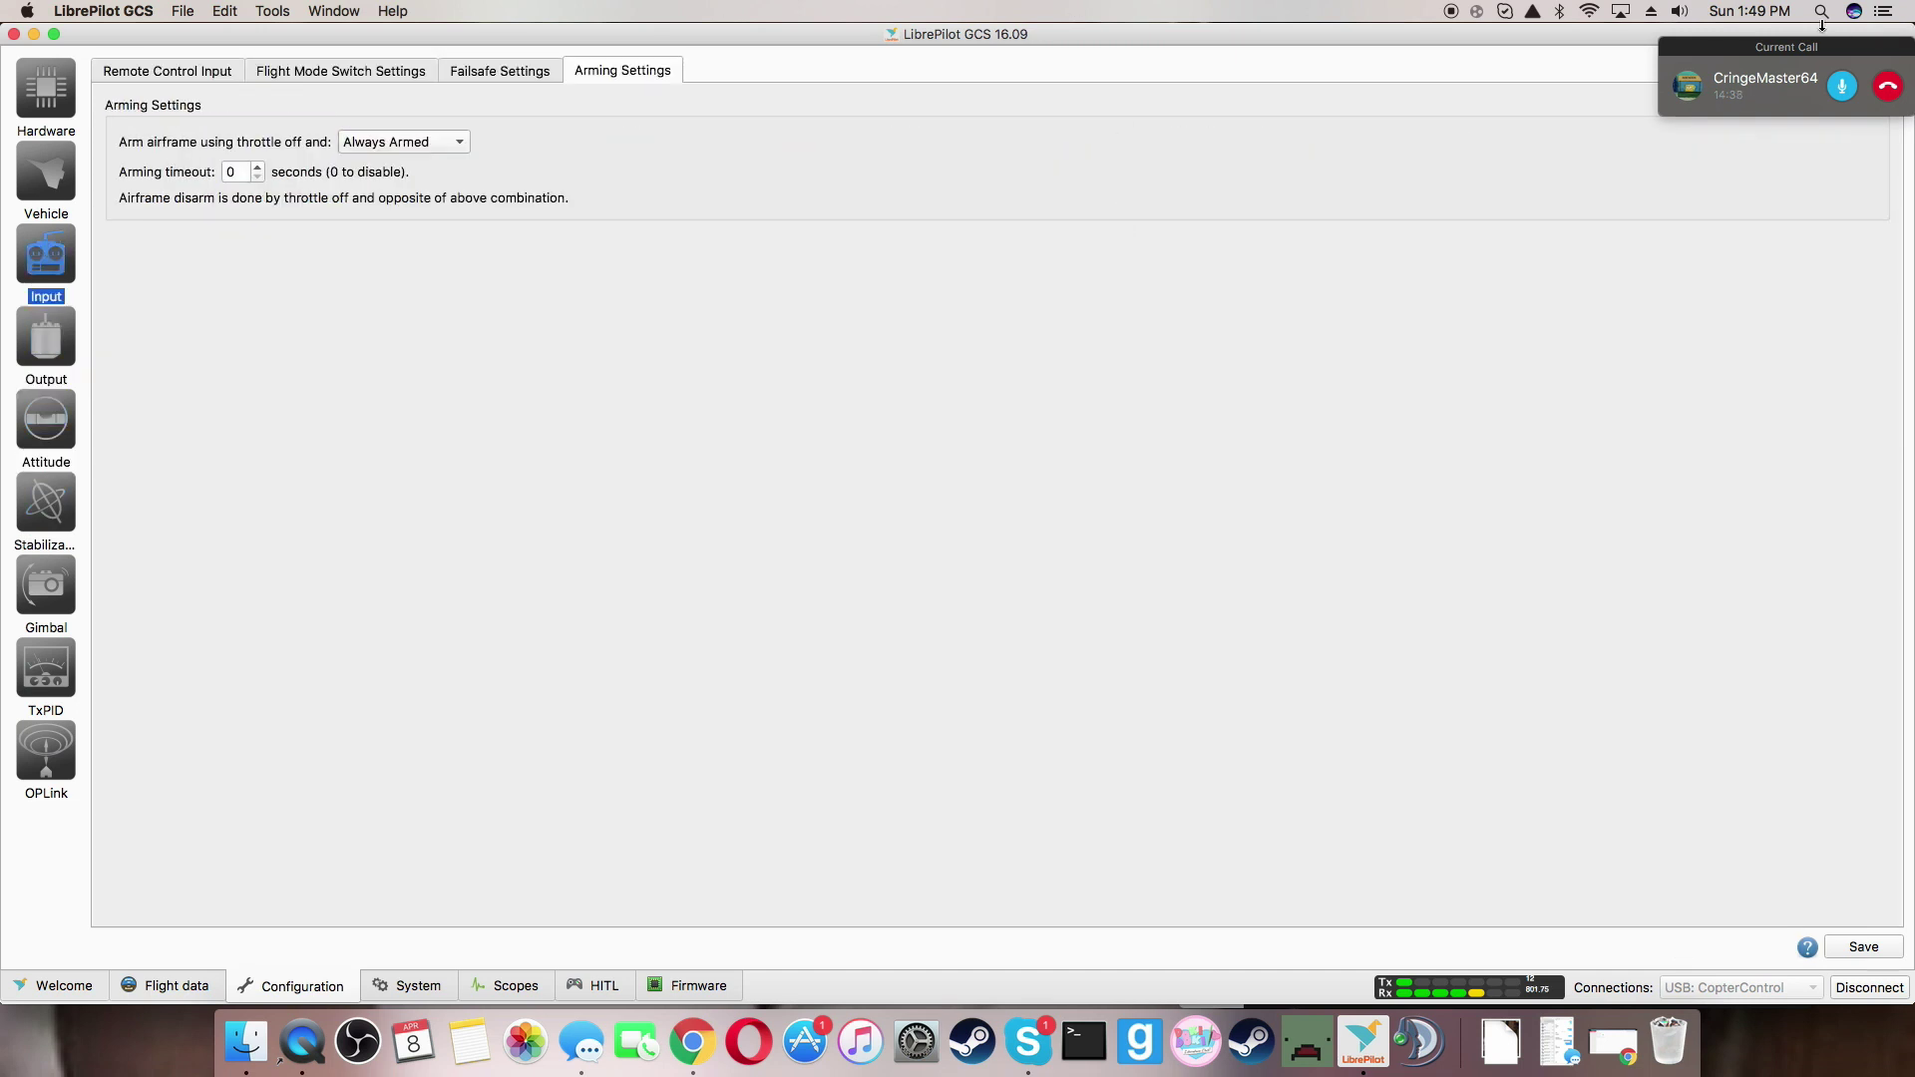